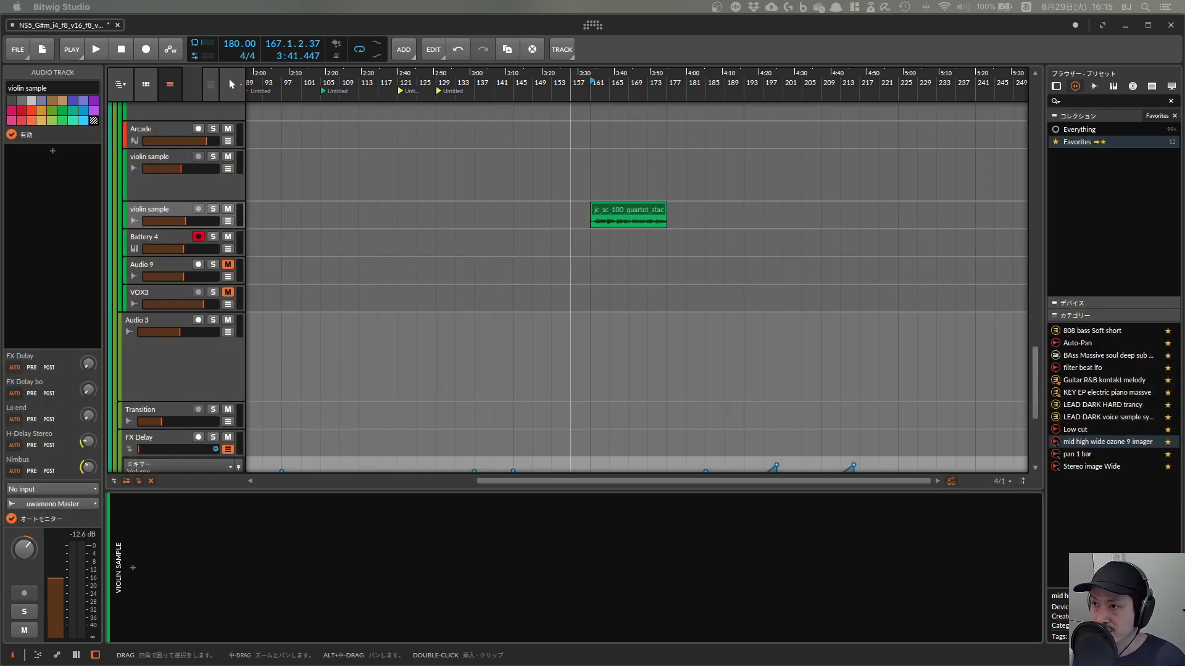
Set the arranger position to bar 181 and reposition the Battery 4 plugin window over the arrangement
click(693, 191)
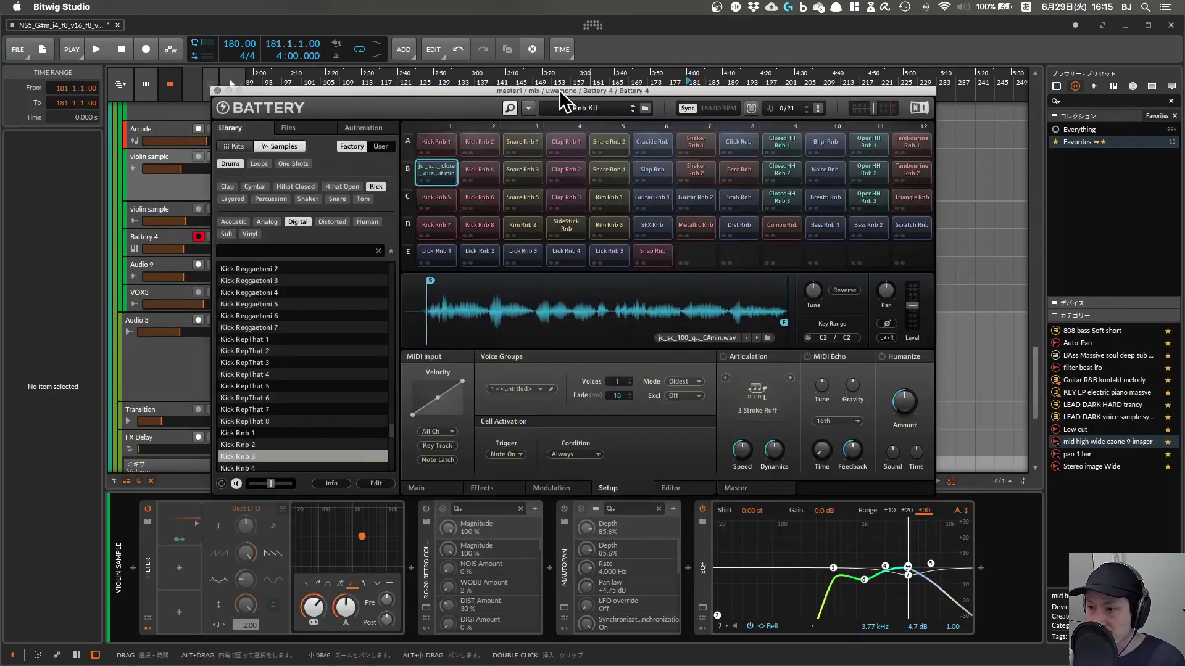
drag(559, 90, 559, 91)
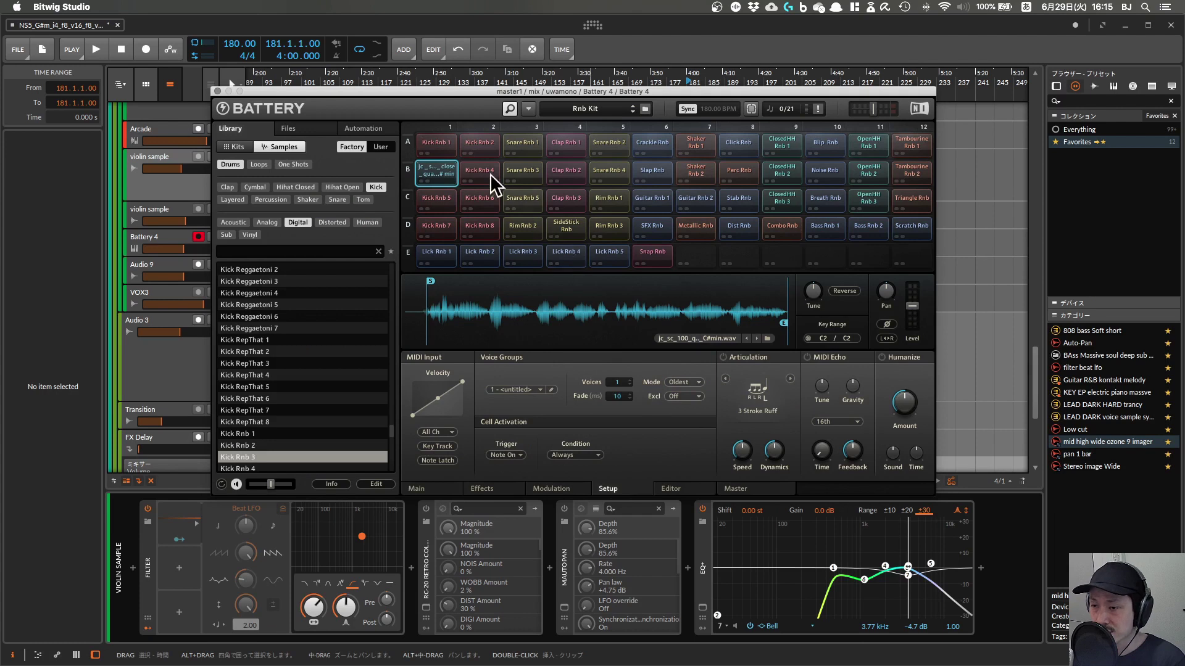
mouse_move(406, 97)
mouse_down()
mouse_move(432, 113)
mouse_move(406, 111)
mouse_up()
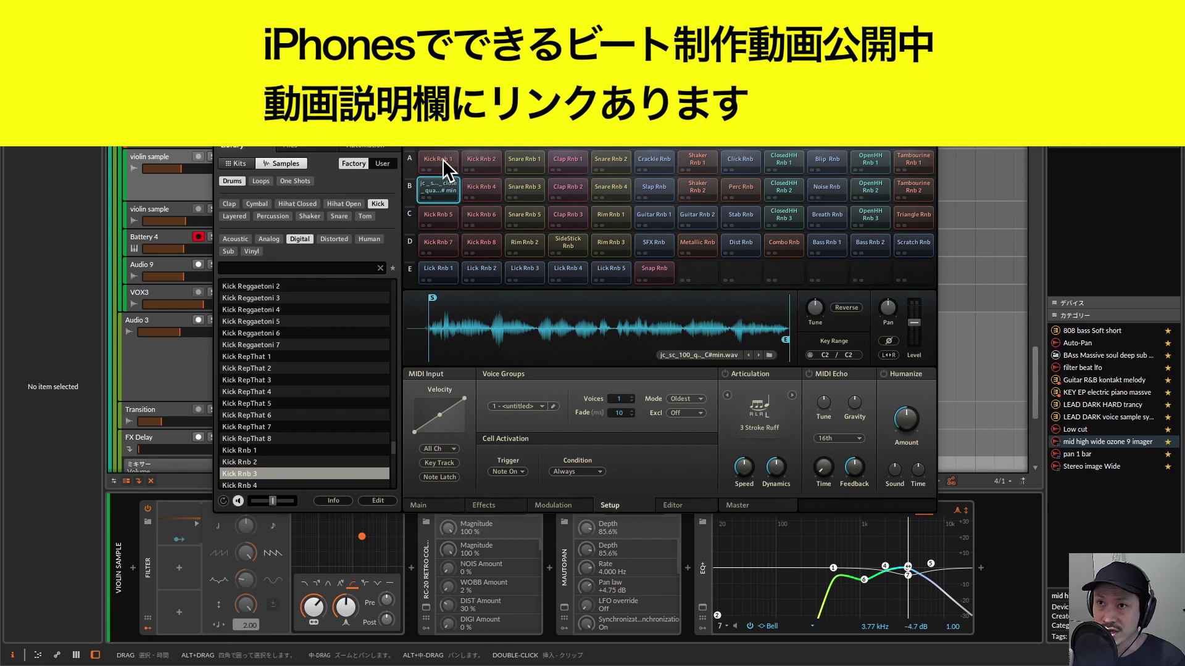
drag(433, 106, 406, 80)
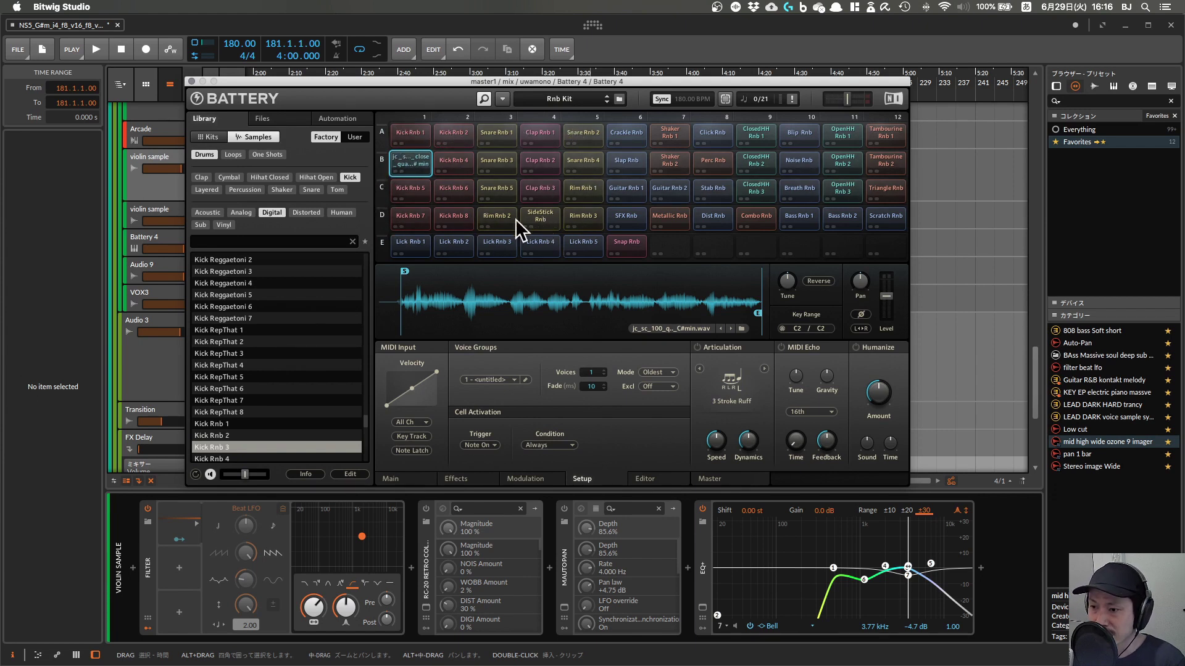
Audition the kick, snare, clap, crackle and closed hi-hat cells in row A, plus the violin sample in cell B1 and Kick Rnb 4
click(410, 128)
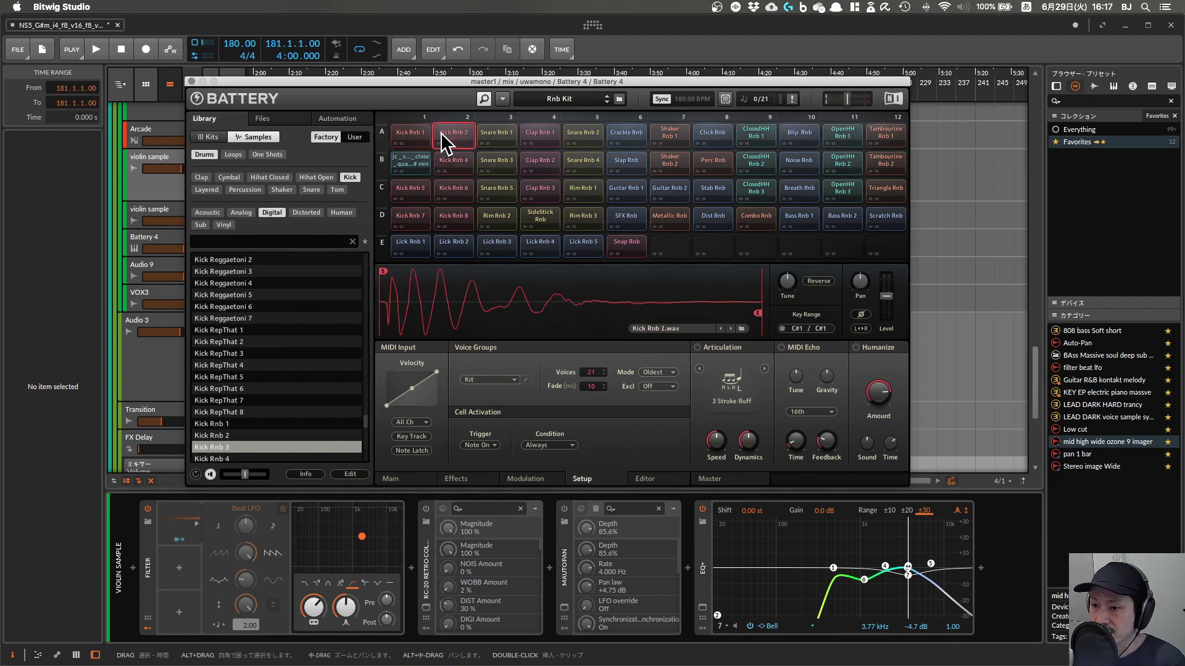
click(495, 131)
click(534, 132)
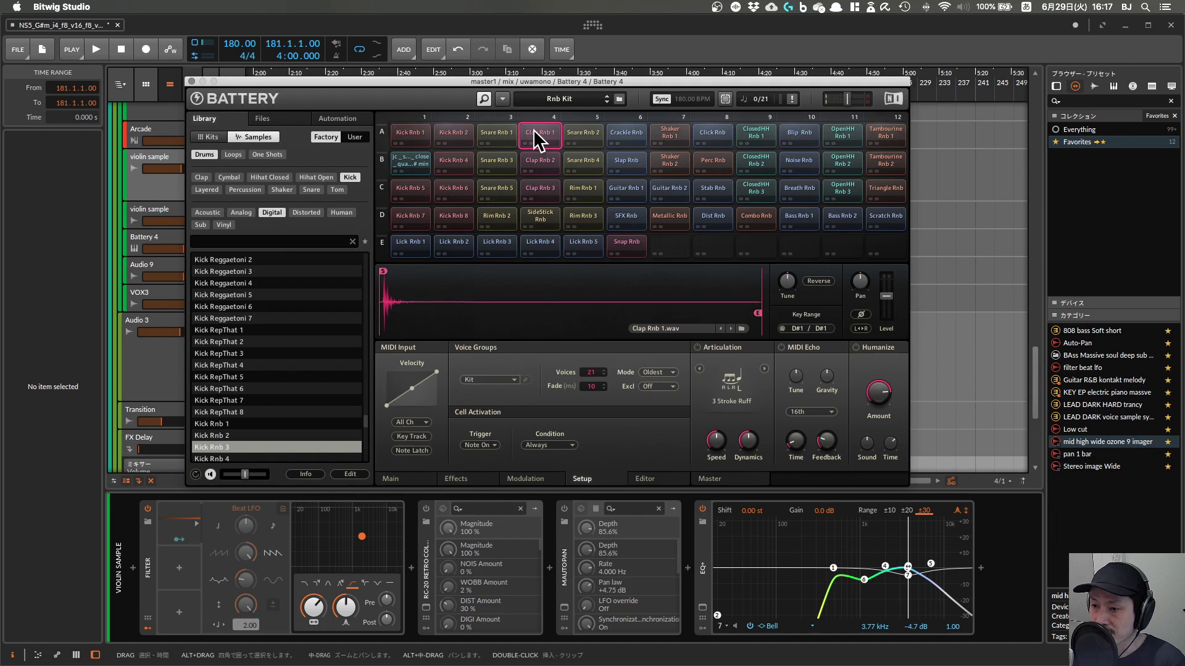
click(627, 131)
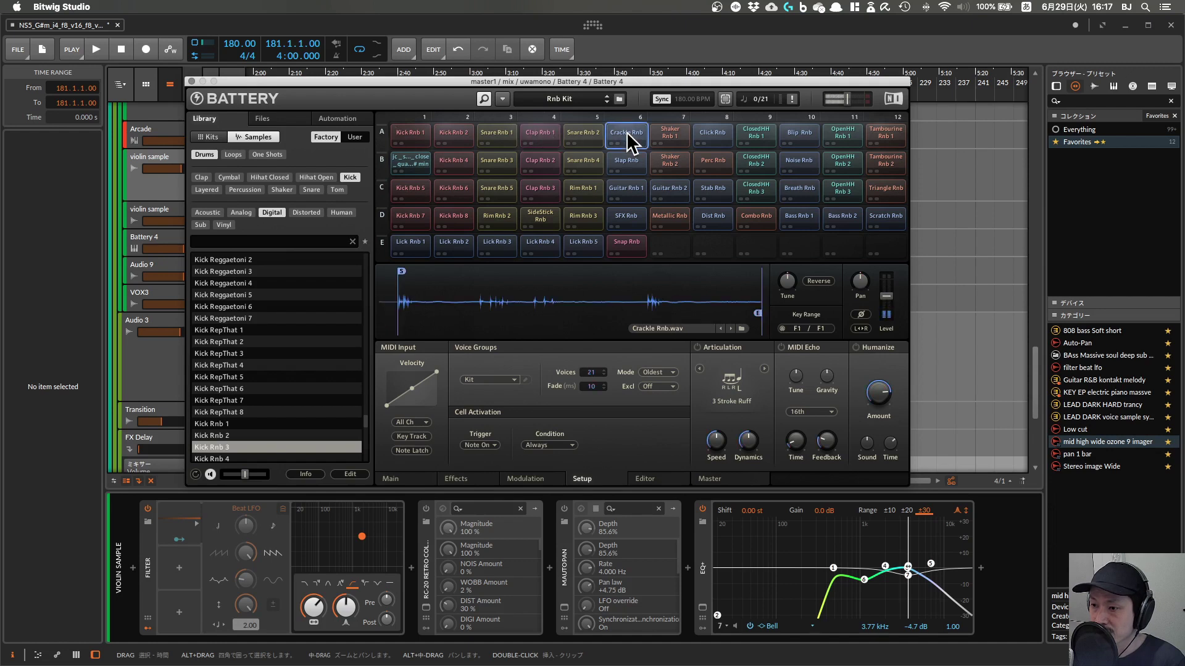
click(747, 132)
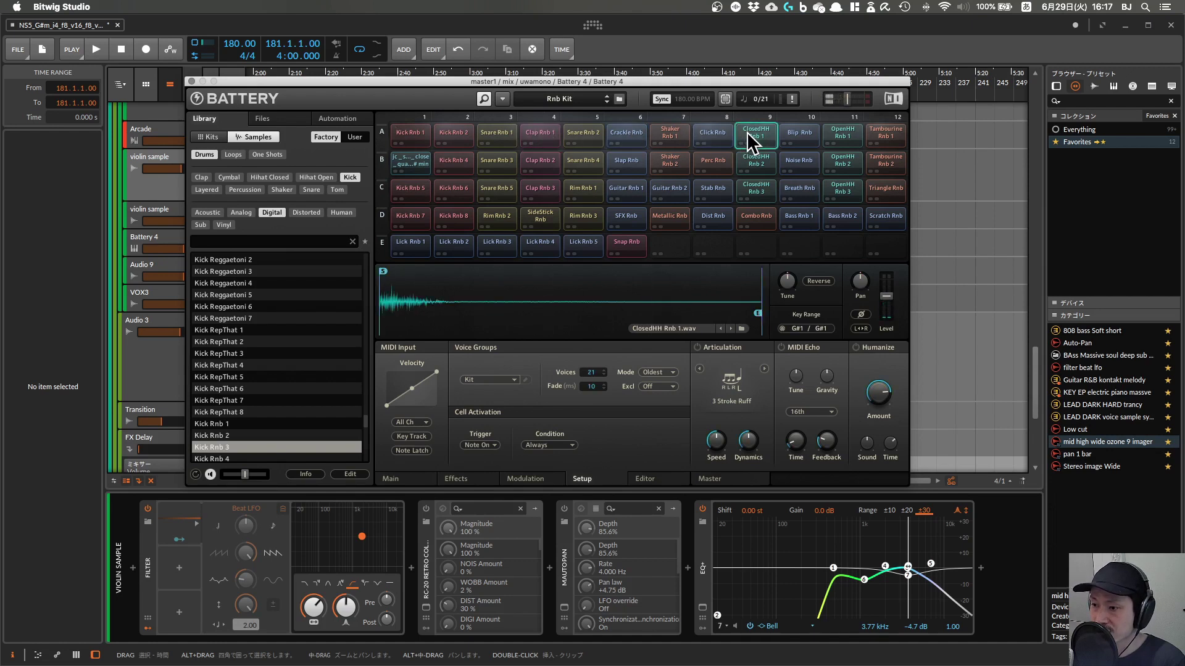
click(416, 162)
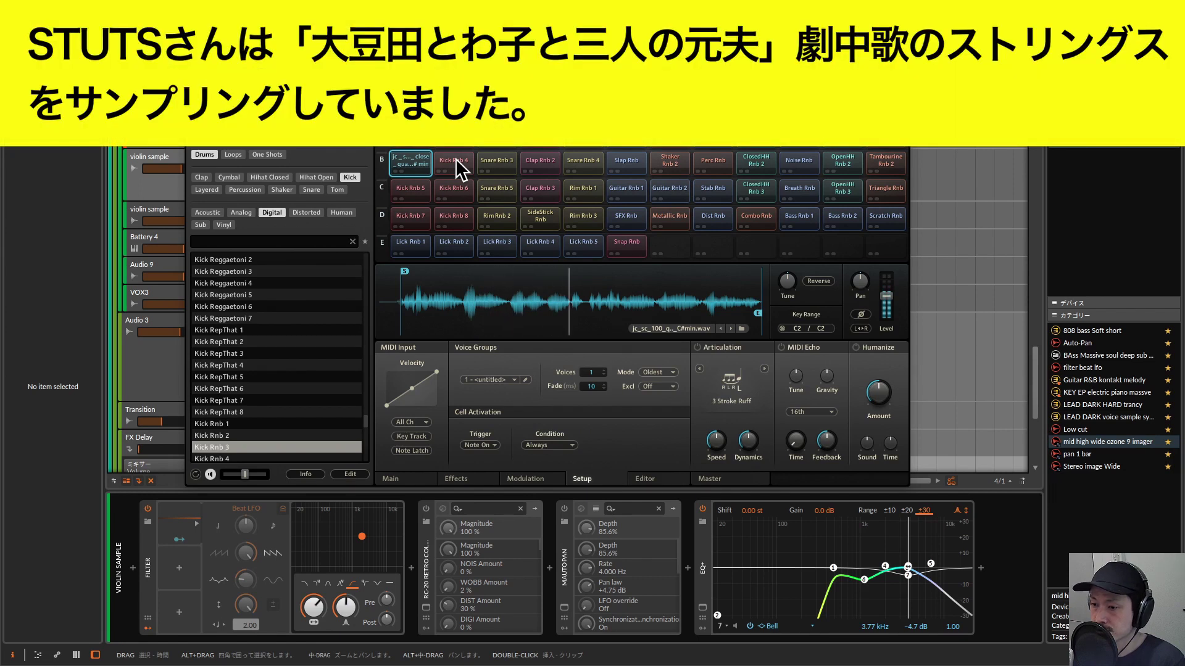
click(455, 158)
Move the start point of the violin sample in cell B1 to about 608113, retrigger it several times and lower its tuning
click(410, 161)
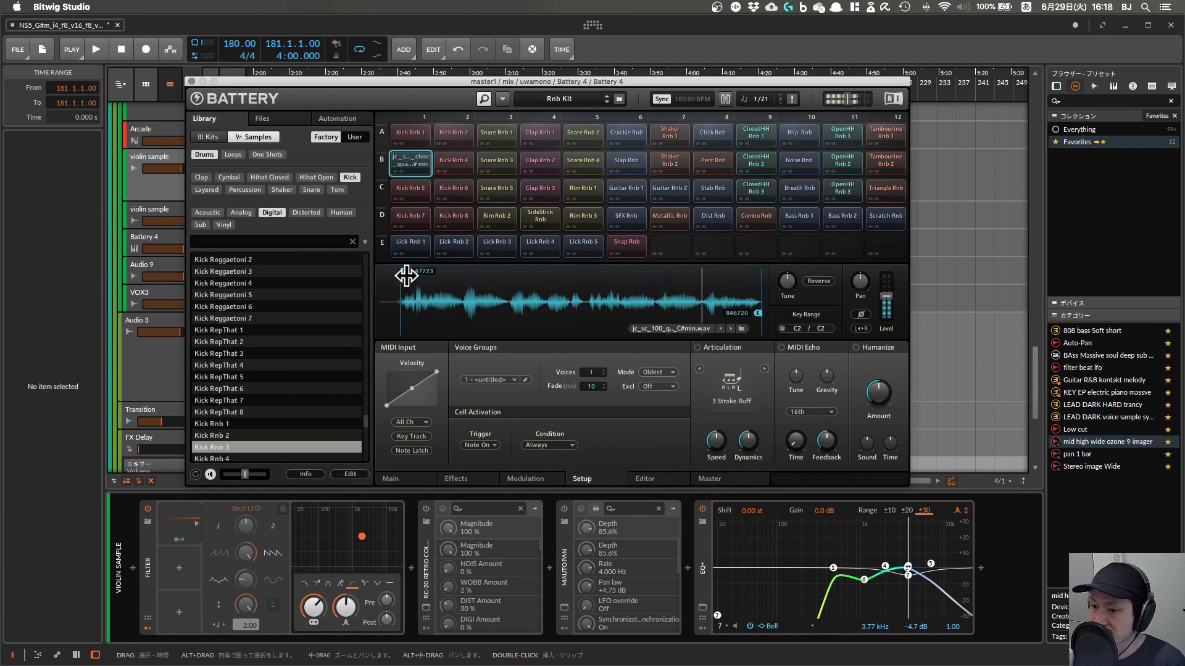
drag(406, 276, 658, 277)
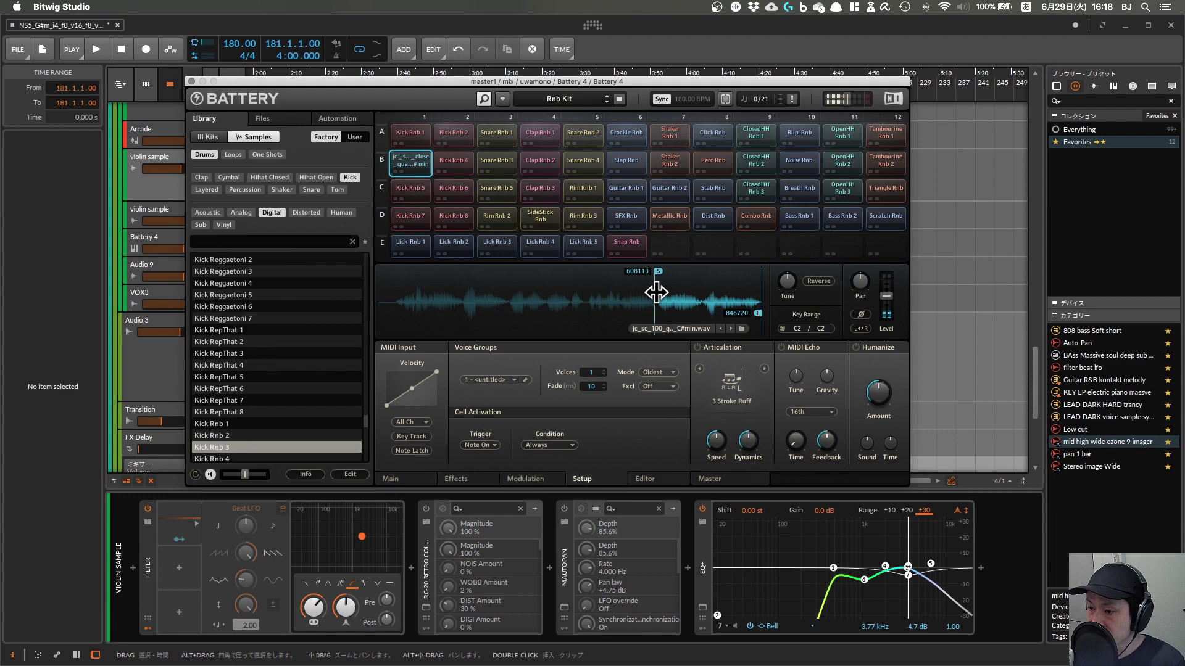
click(409, 151)
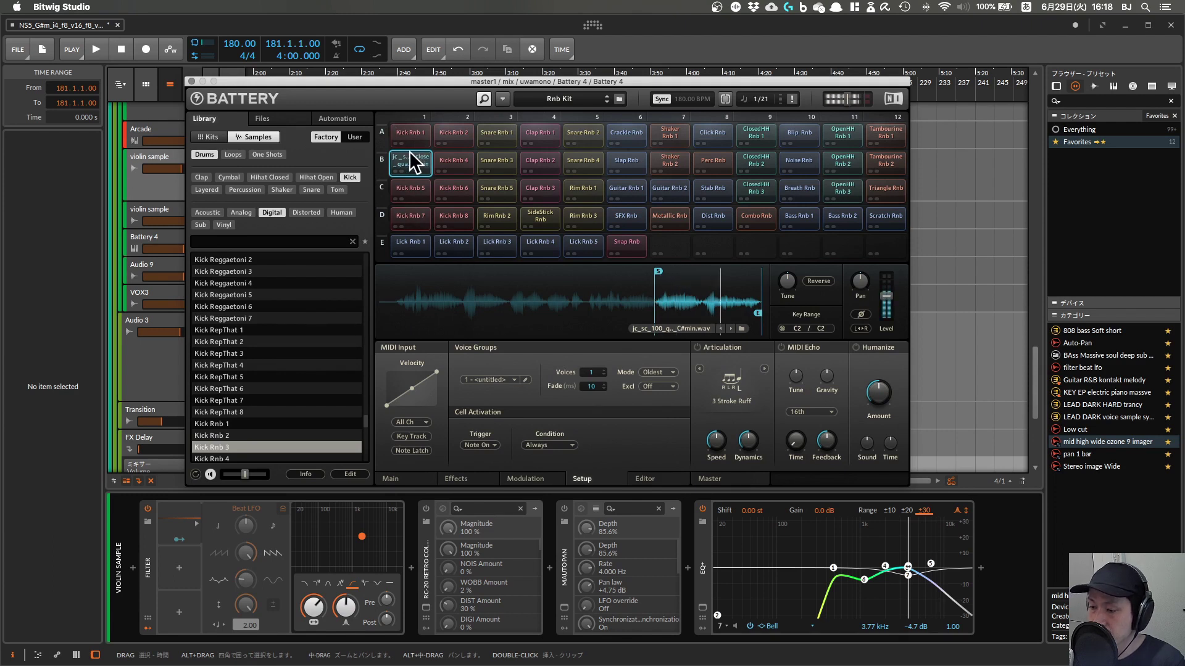
click(409, 151)
click(409, 150)
click(409, 150)
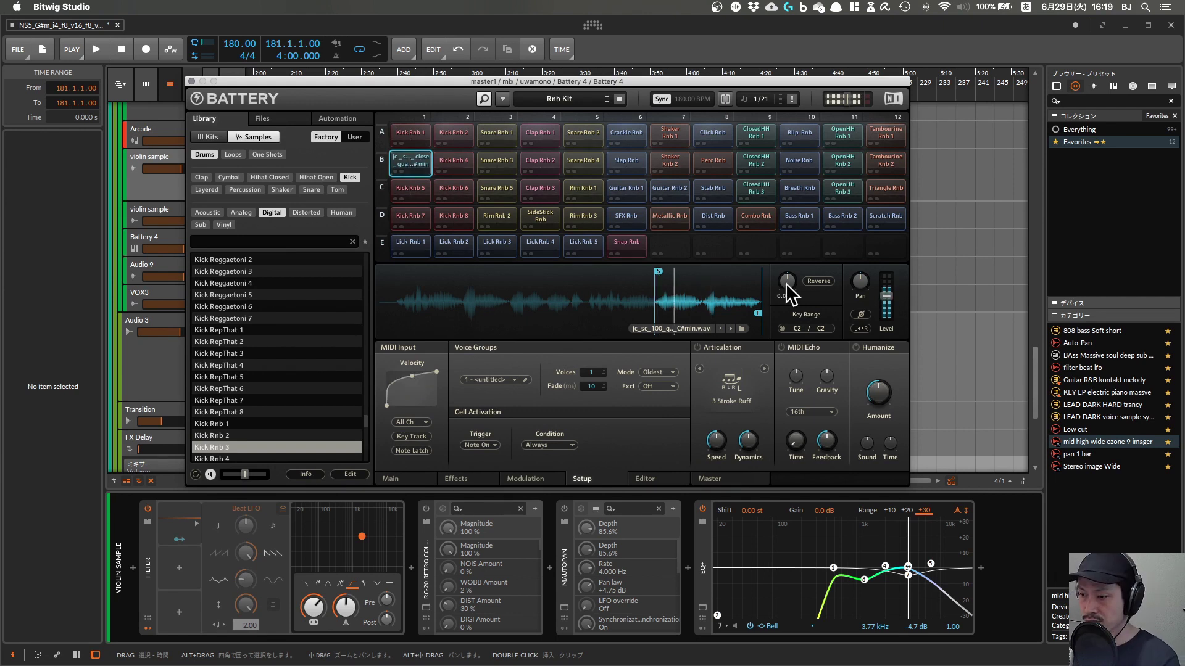
drag(787, 285, 786, 316)
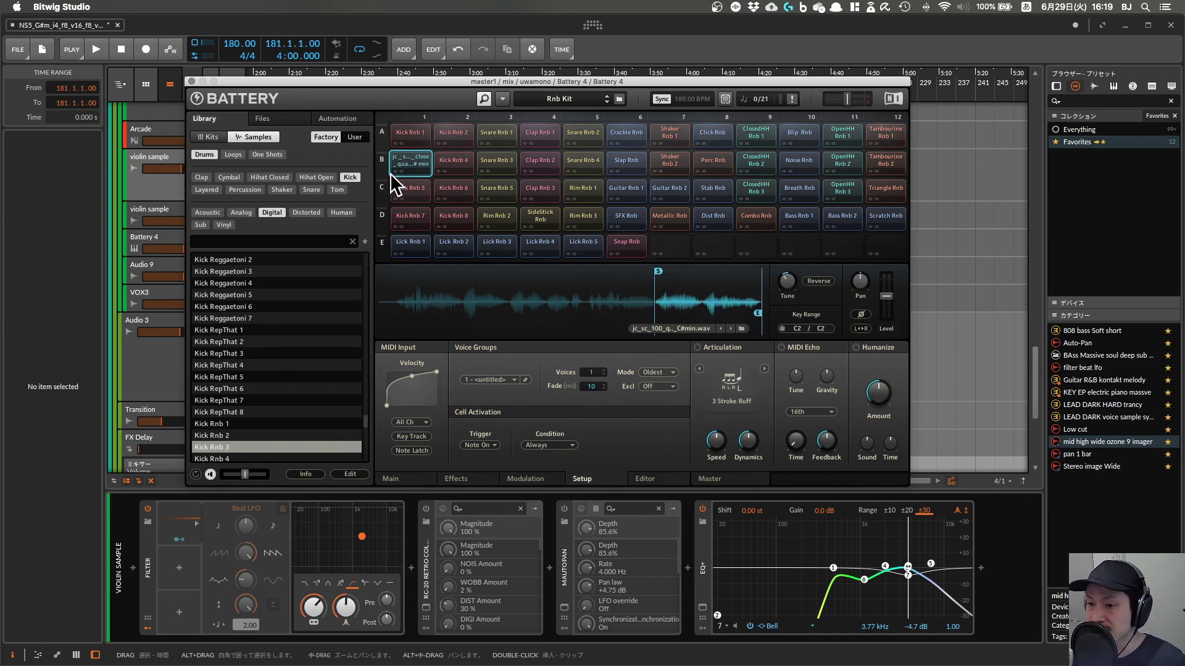
Audition Shaker Rnb 1, Click Rnb, the violin sample and Kick Rnb 4, and close the Battery 4 window
click(665, 136)
click(708, 134)
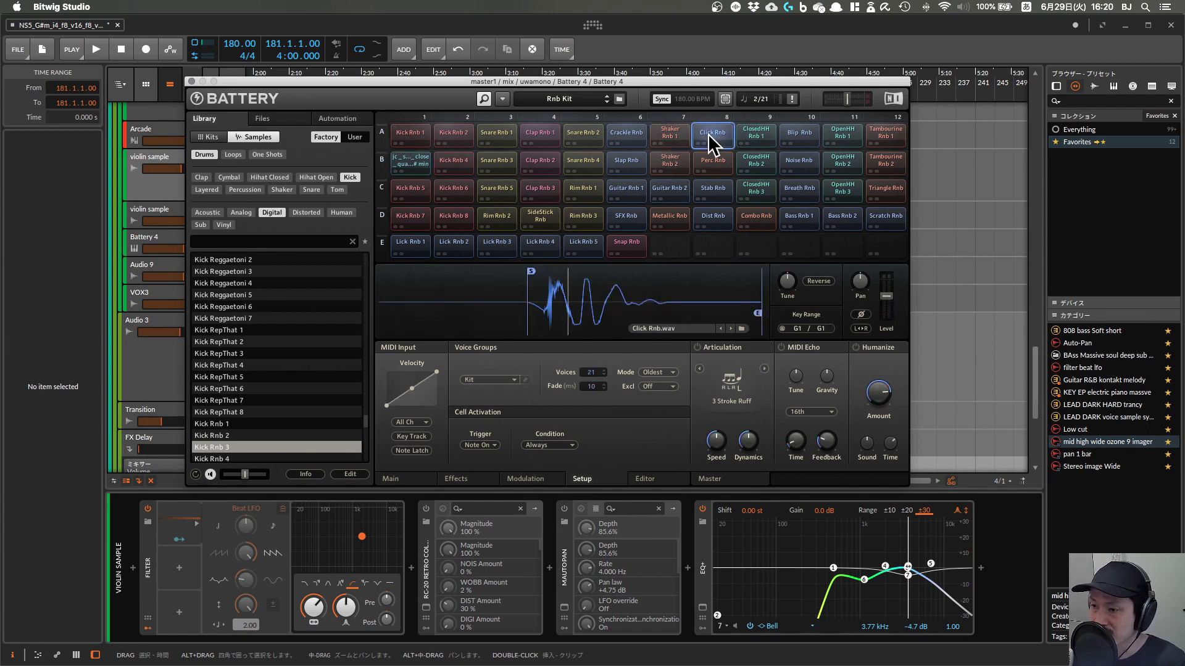
click(405, 164)
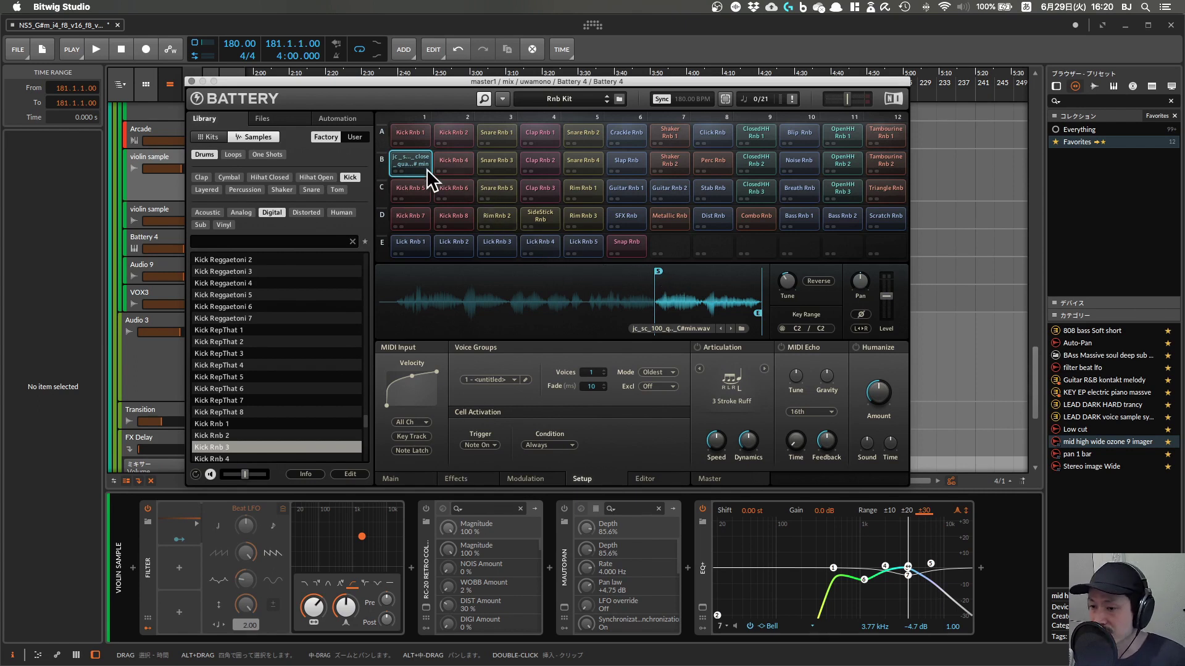
click(451, 162)
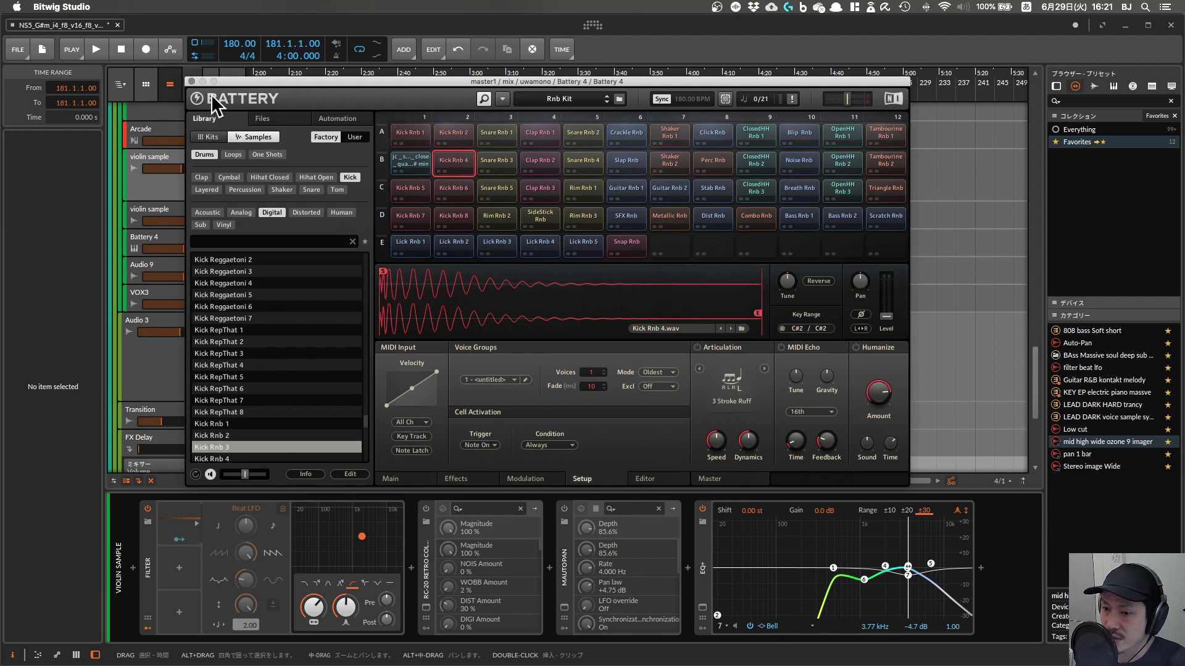
click(191, 81)
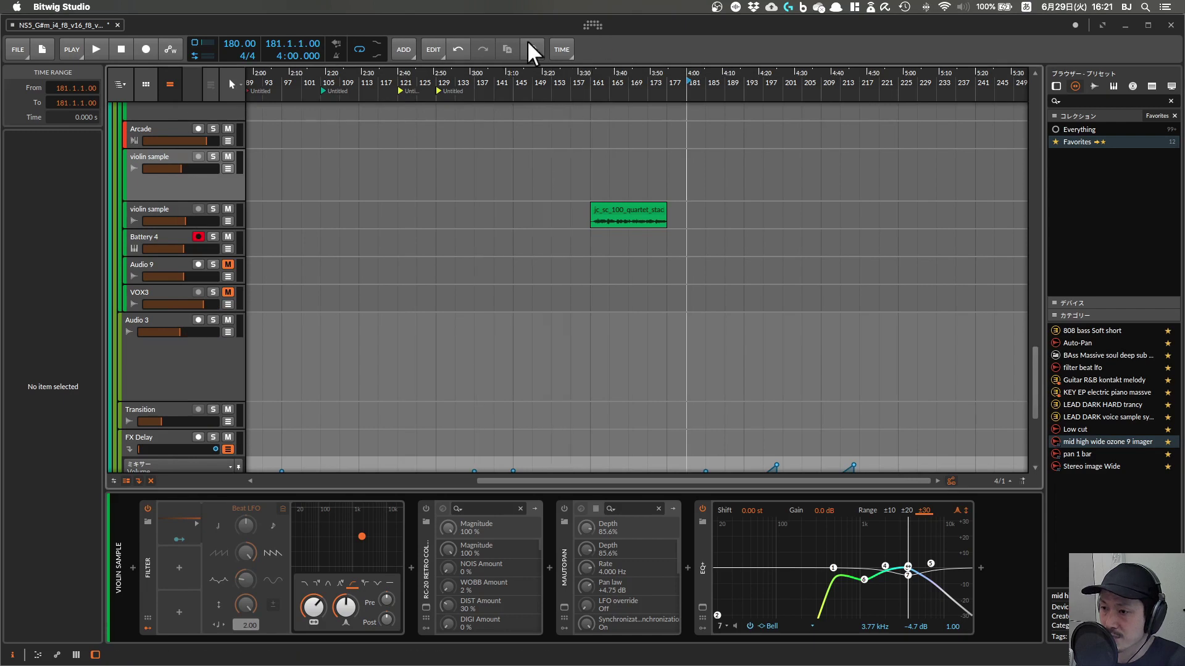
Play the violin sample clip in the arranger from bar 161 and stop playback
scroll(518, 242, right, 3)
scroll(518, 242, up, 3)
scroll(518, 242, down, 5)
scroll(519, 242, right, 2)
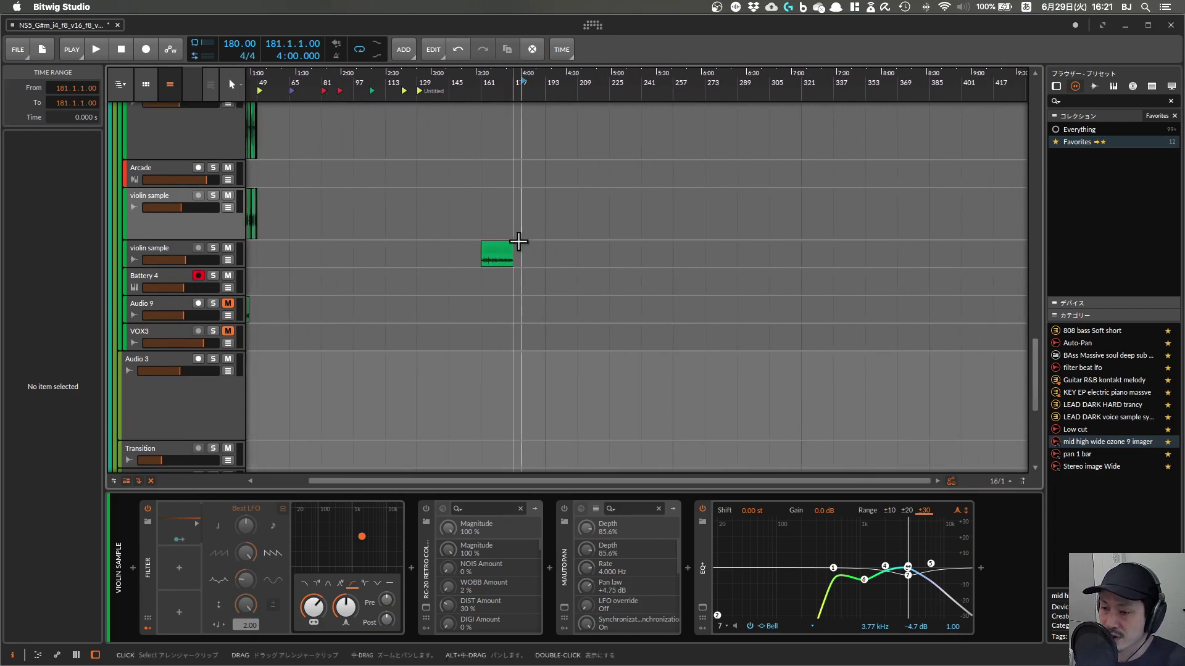
scroll(518, 242, right, 1)
scroll(518, 242, up, 5)
scroll(518, 242, left, 2)
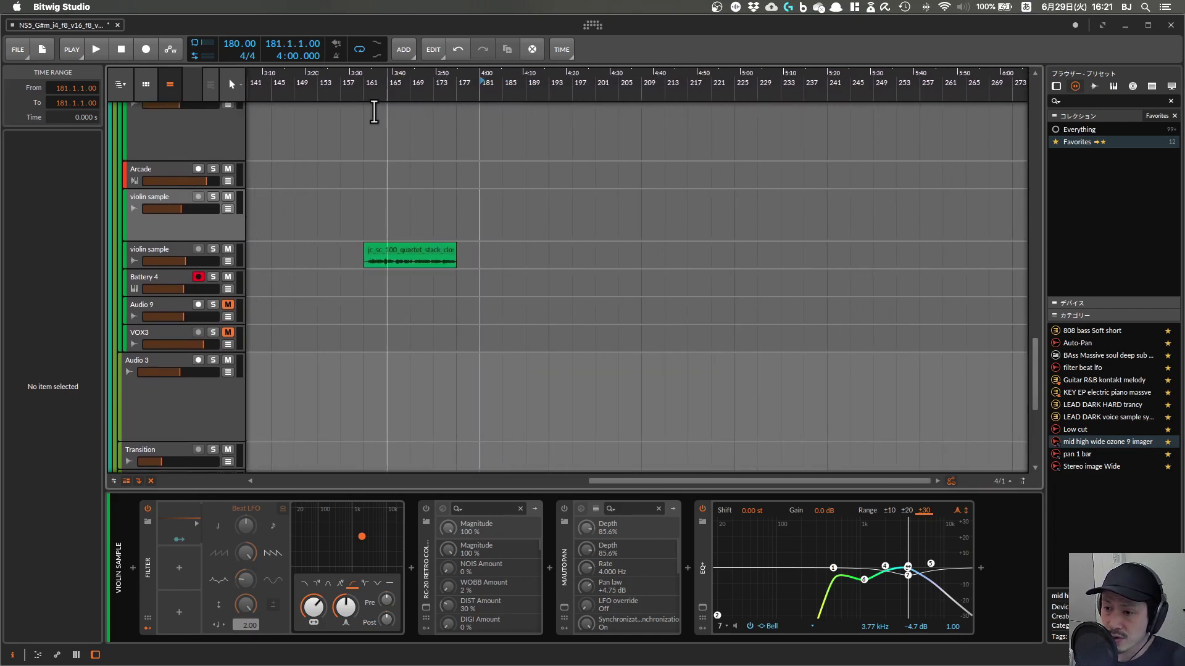
click(361, 78)
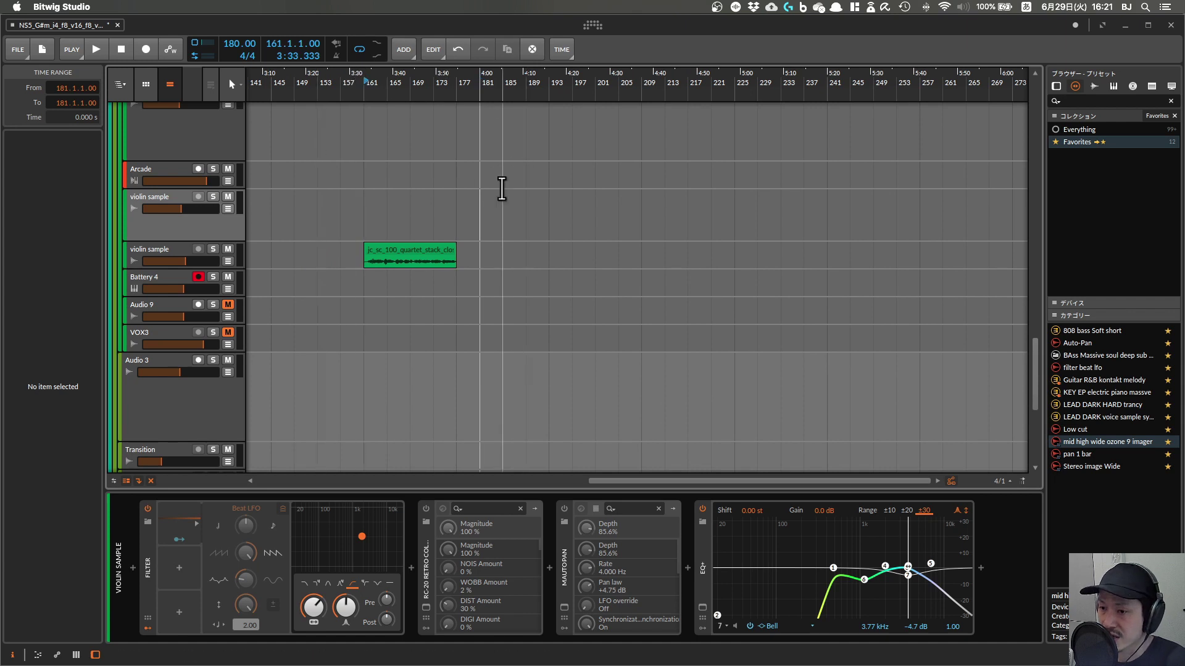
key(space)
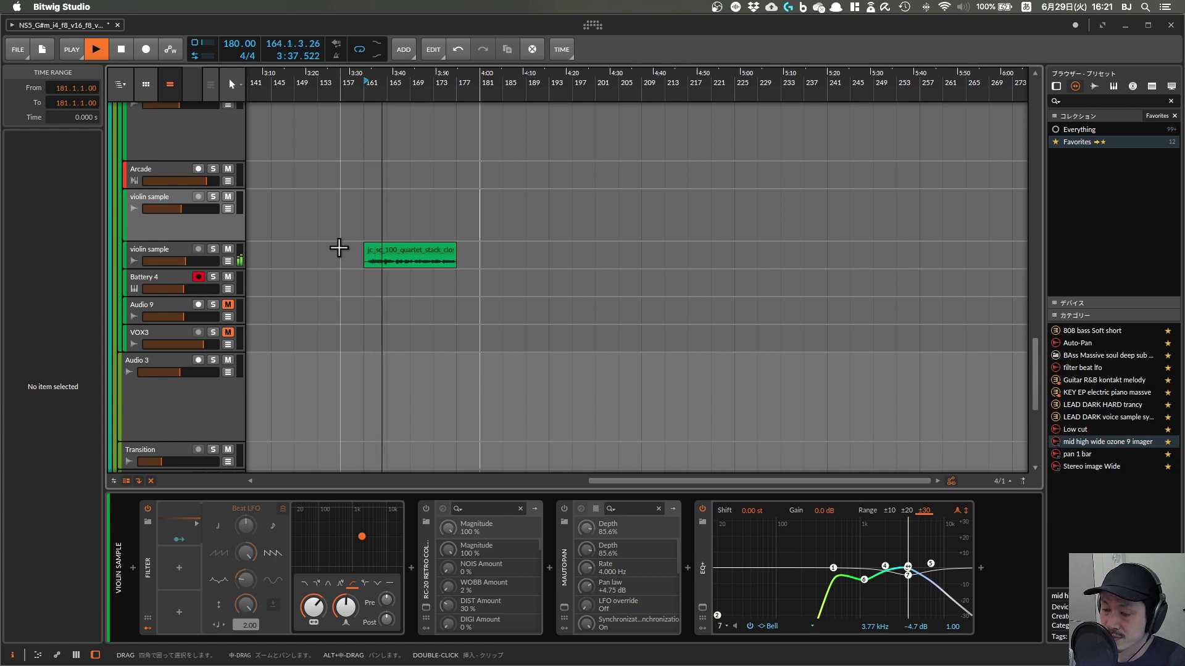
key(space)
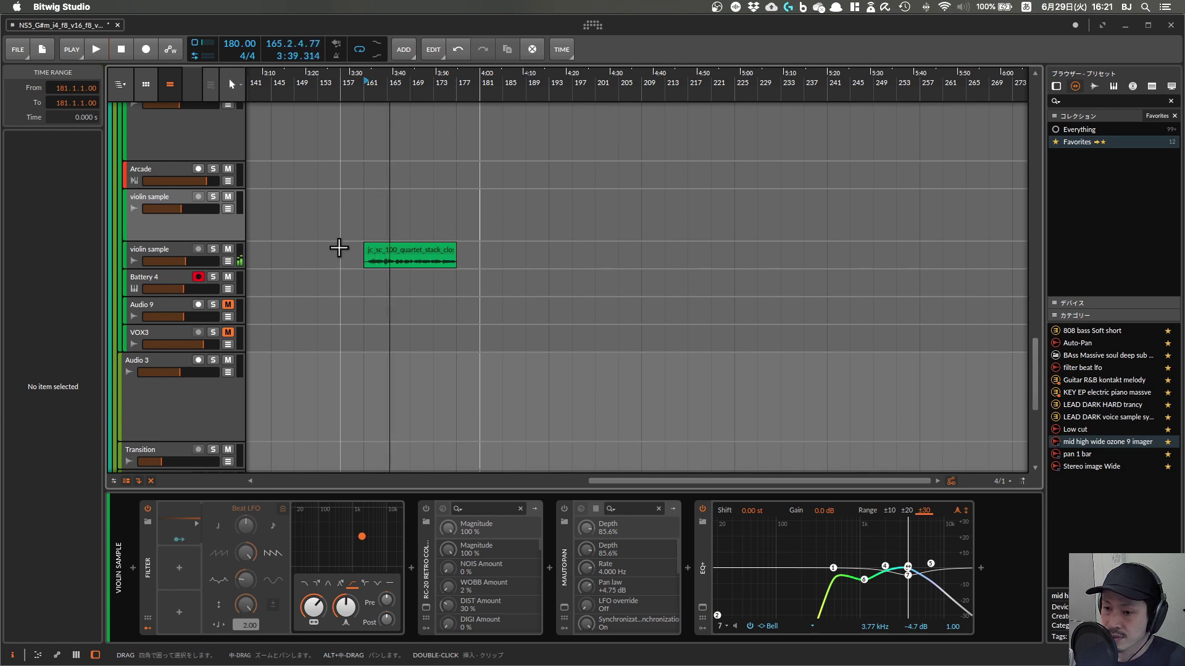
Move the violin sample track that holds the quartet clip up to the slot between Filtered drum and BASS
scroll(374, 234, up, 6)
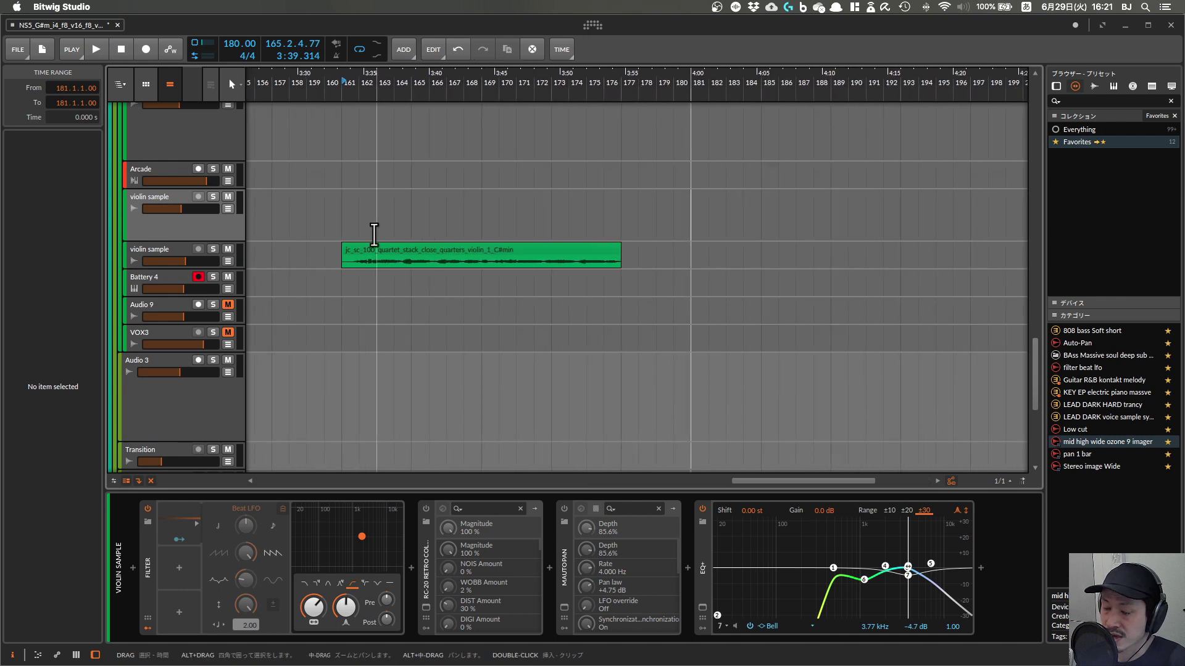
scroll(492, 191, up, 1)
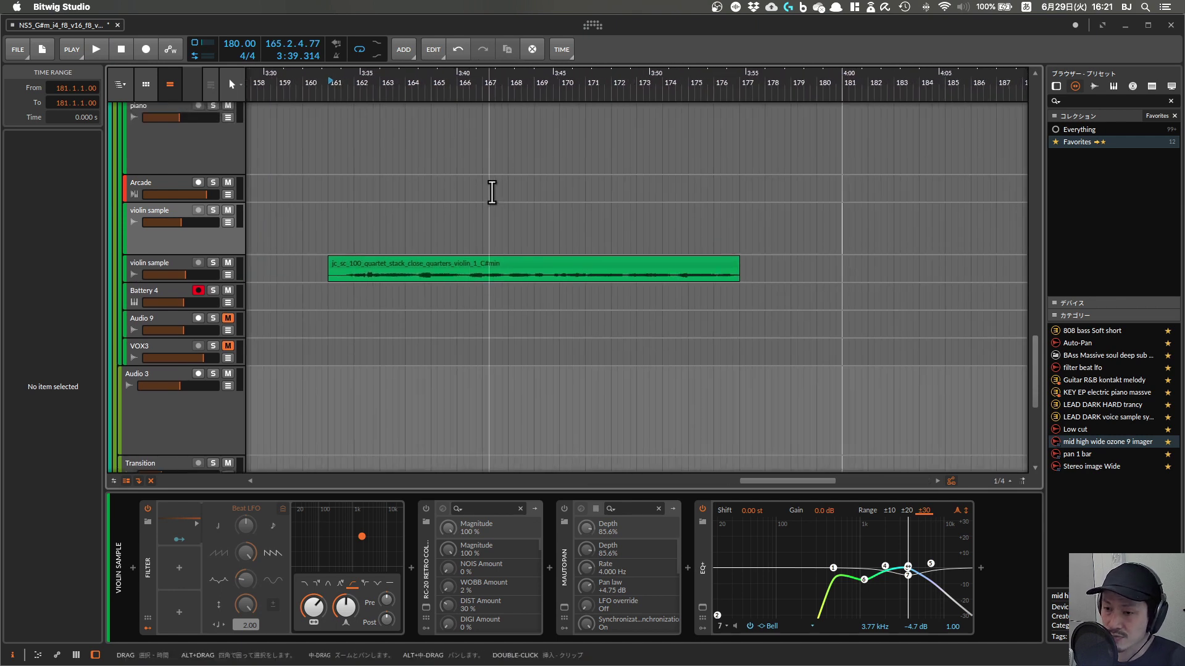
scroll(491, 193, down, 3)
scroll(492, 192, down, 2)
scroll(492, 192, up, 6)
scroll(493, 197, down, 4)
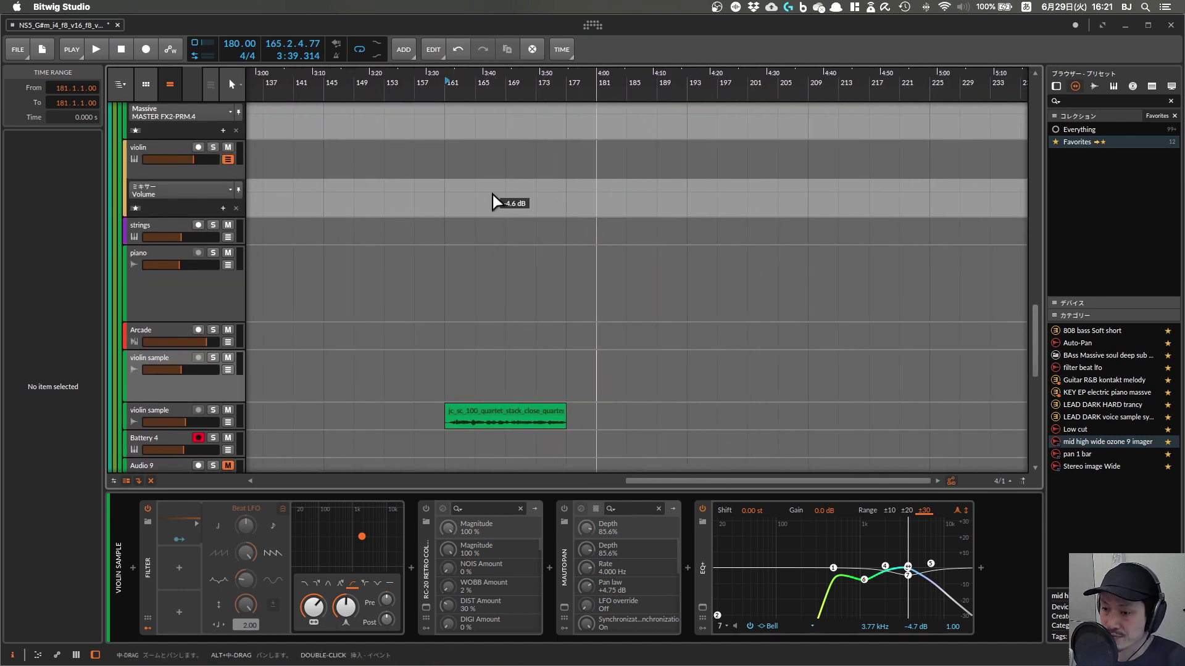
drag(168, 412, 175, 299)
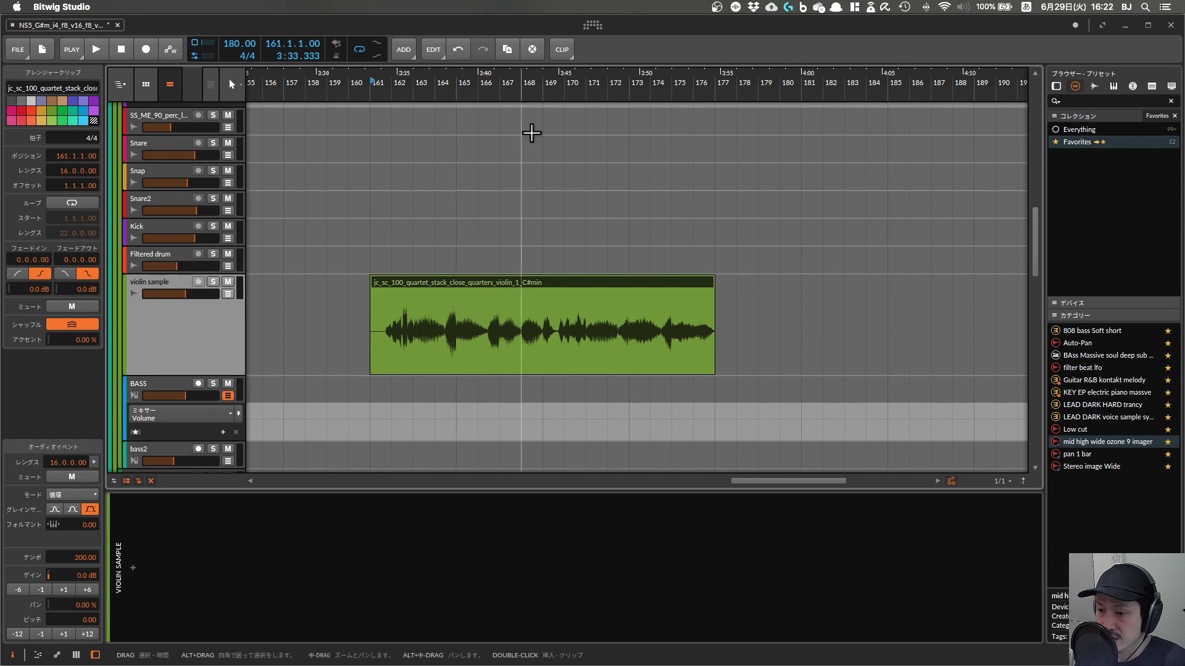
Play the violin clip from bar 172 to find a four-bar phrase, marking the range from bar 171 to 175
click(609, 79)
key(space)
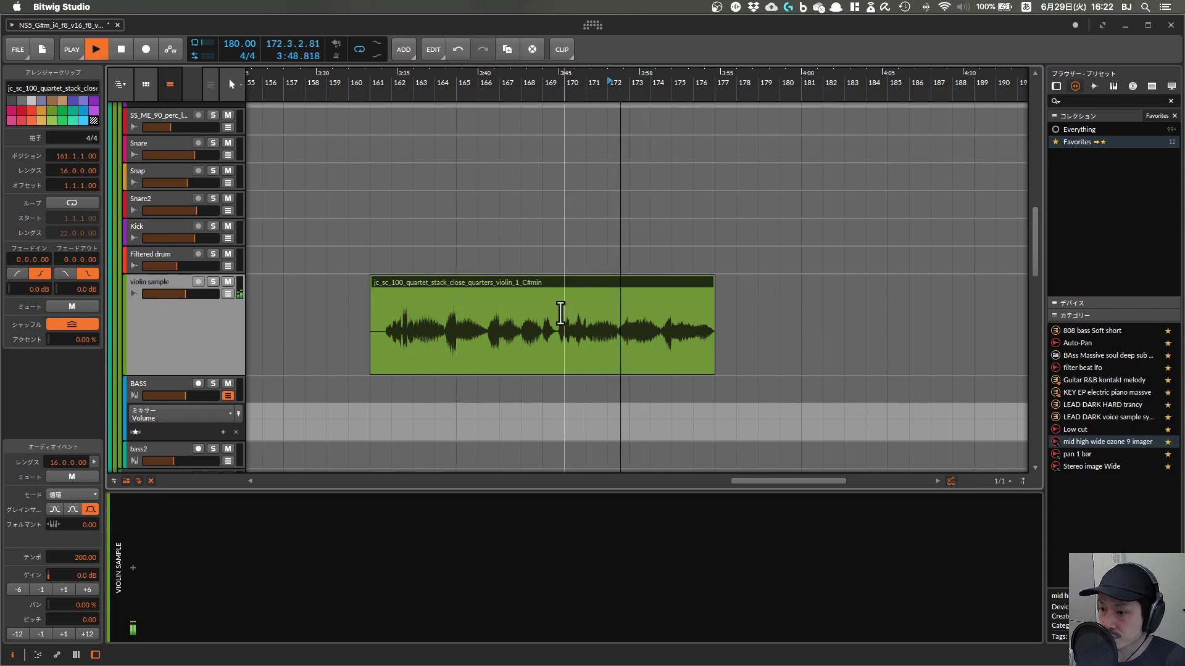
click(637, 330)
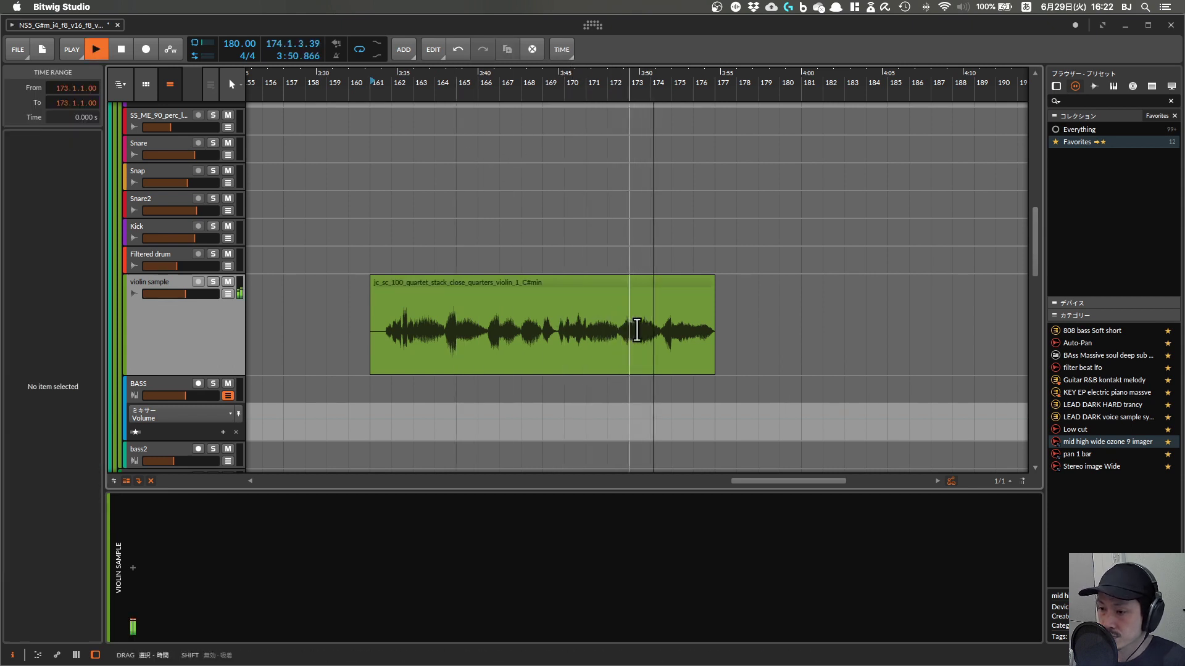
drag(636, 330, 711, 333)
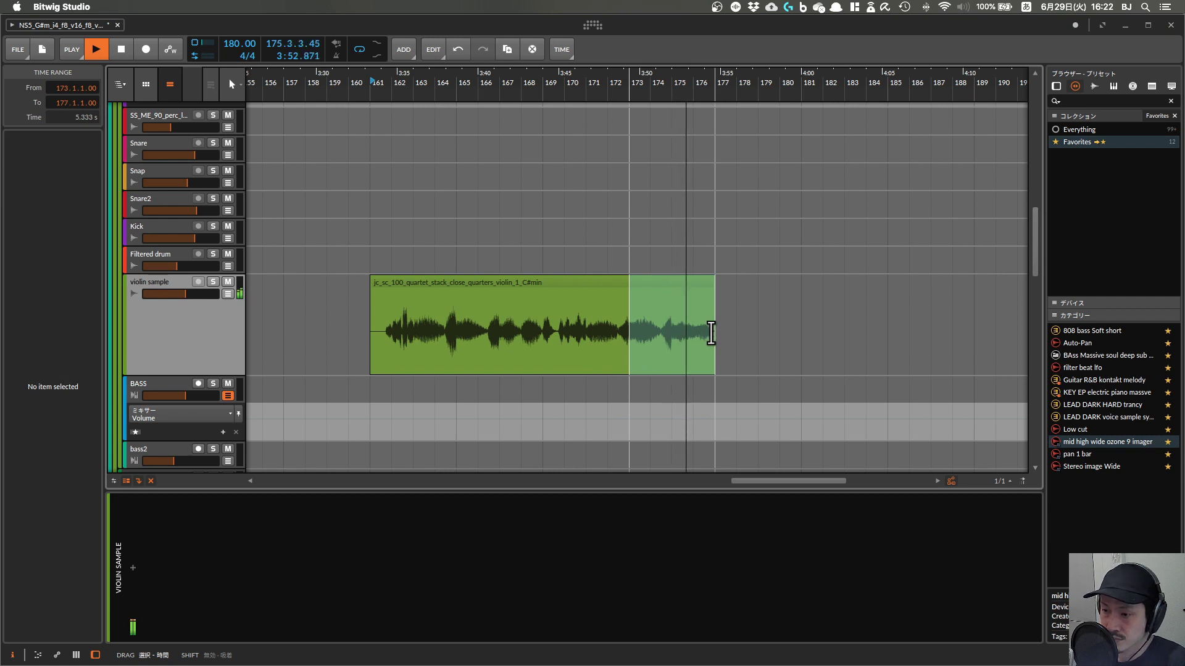
drag(628, 344, 671, 355)
key(space)
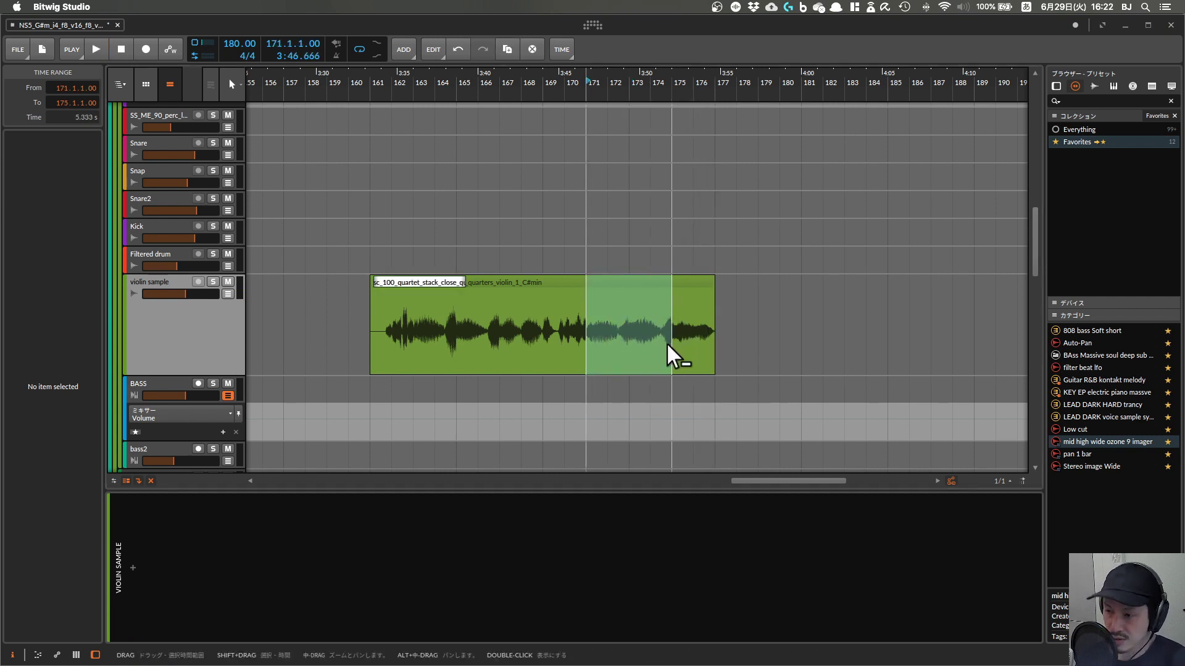
Split the violin clip at bars 171 and 175 into its own four-bar clip and play it from bar 171
click(622, 294)
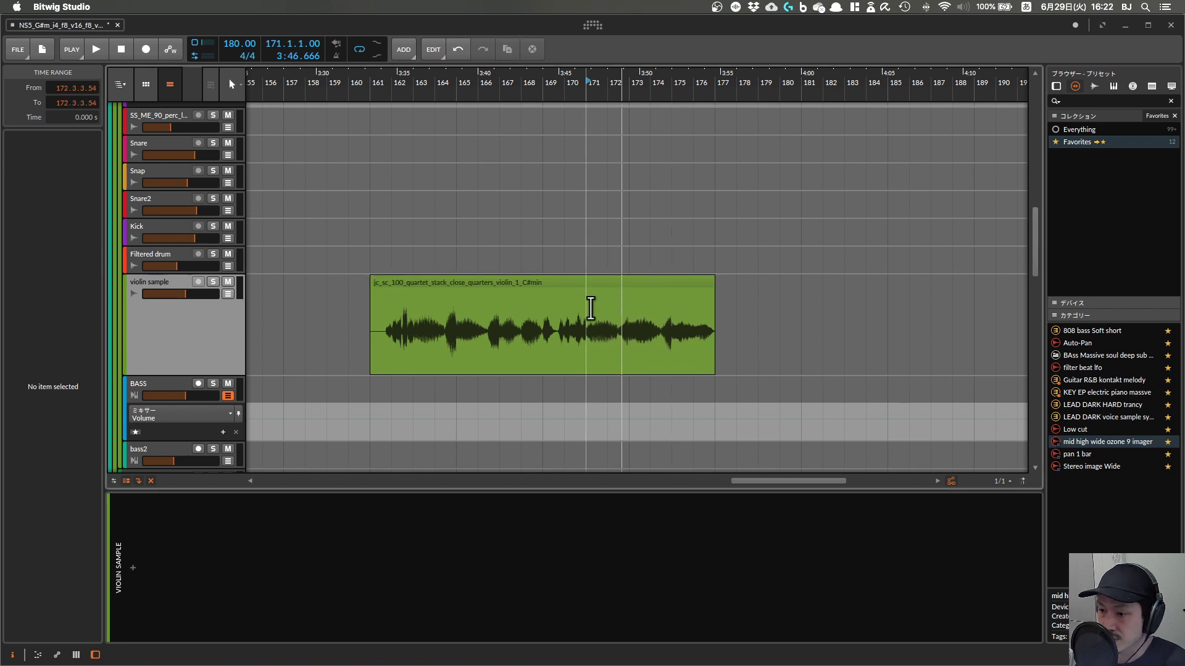
drag(586, 312, 672, 316)
click(628, 287)
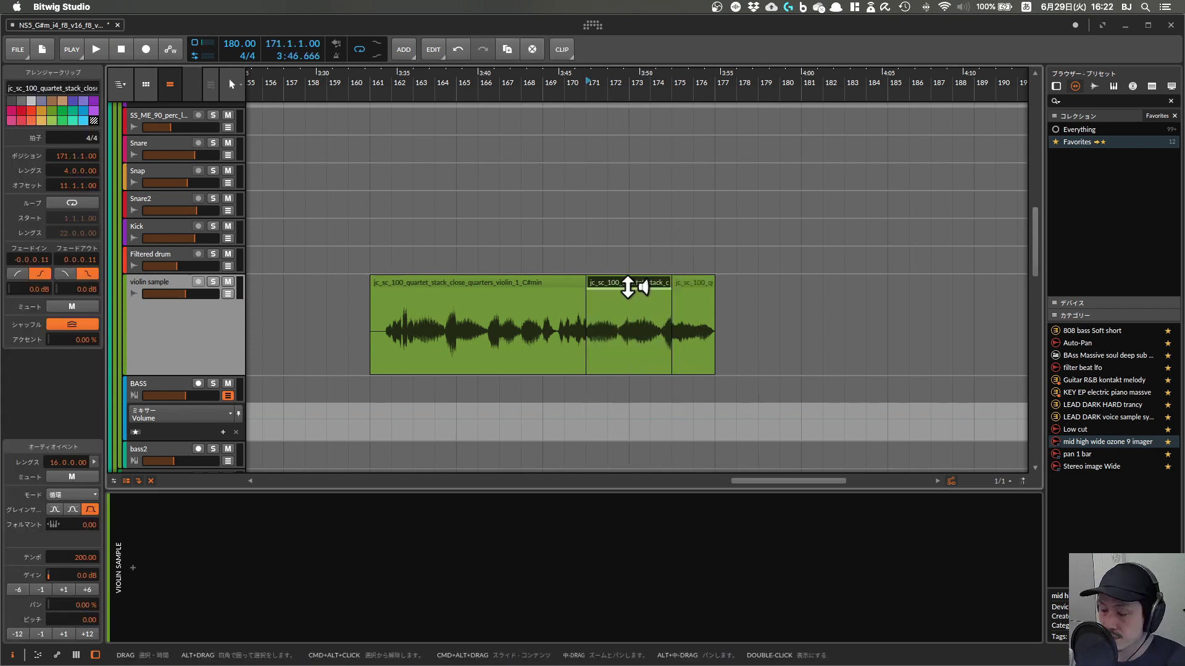
scroll(630, 286, down, 2)
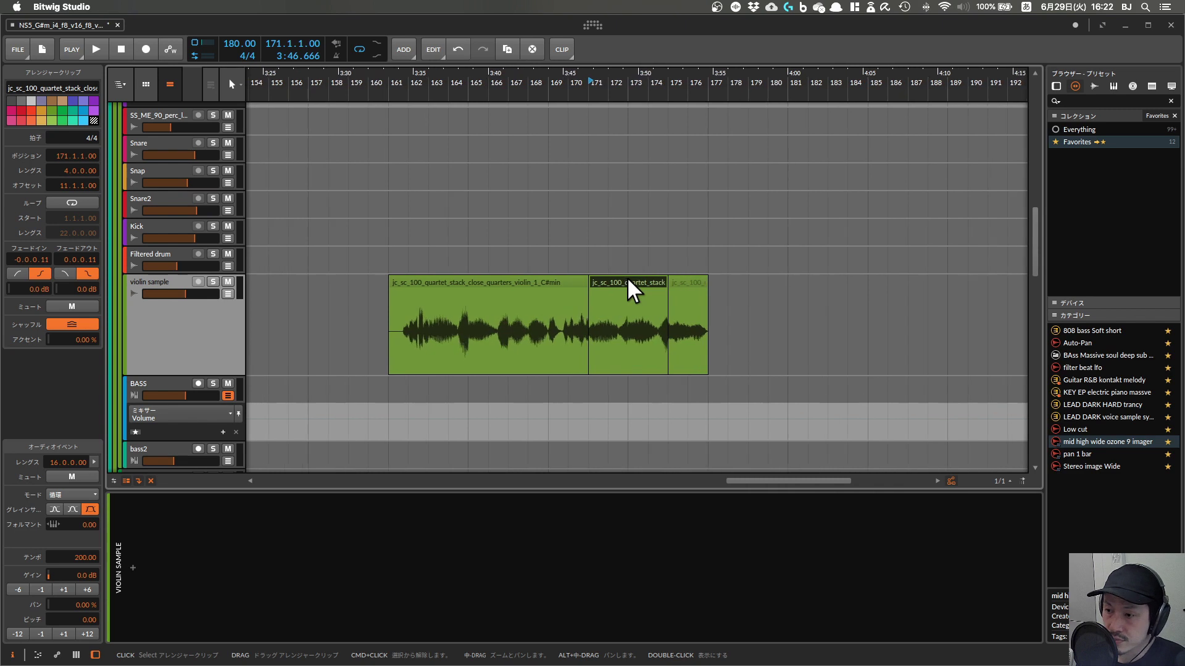
key(space)
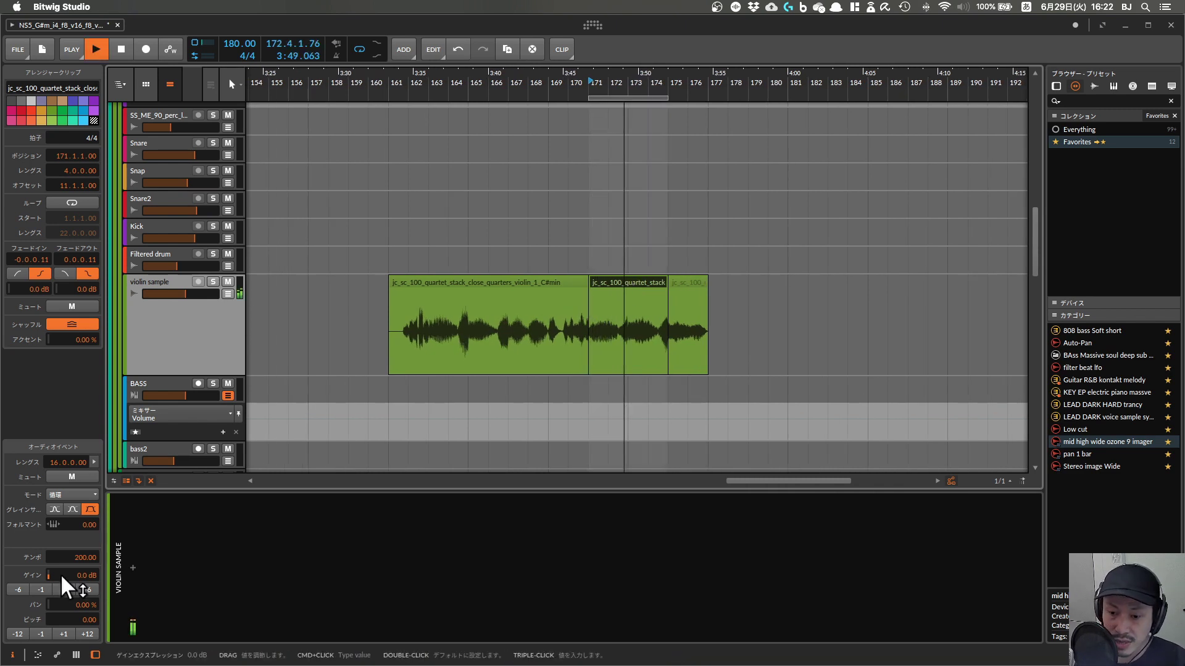
Lower the pitch of the split four-bar violin clip to -5 semitones while it plays
click(39, 636)
click(40, 635)
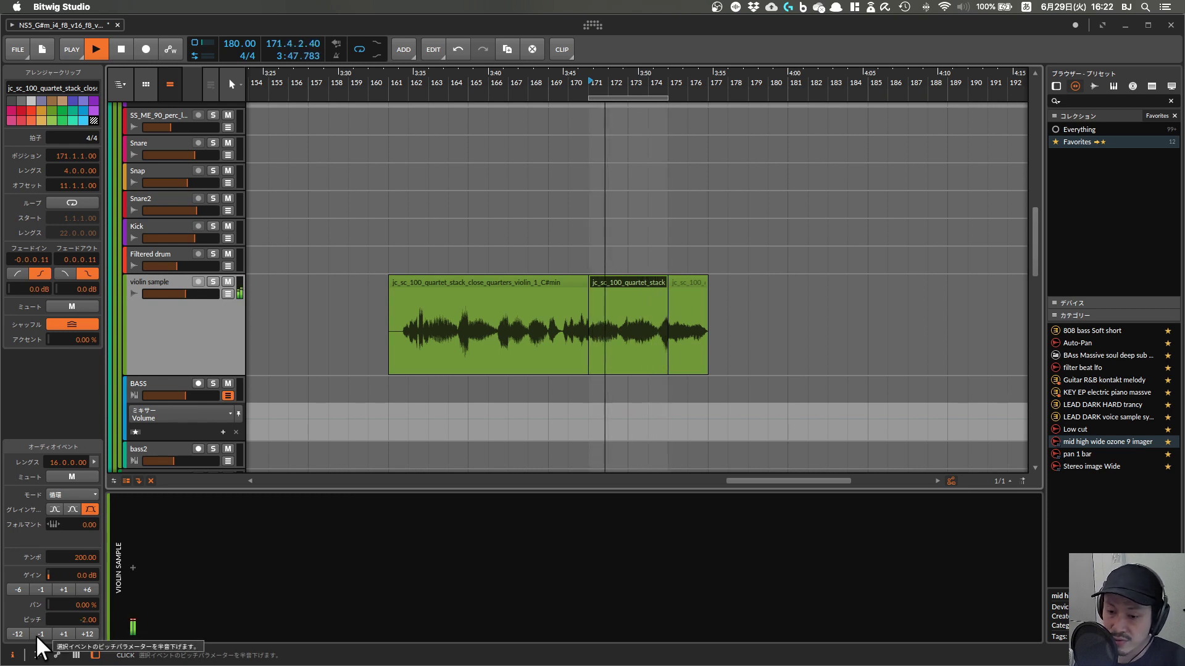
click(40, 636)
click(39, 635)
click(40, 635)
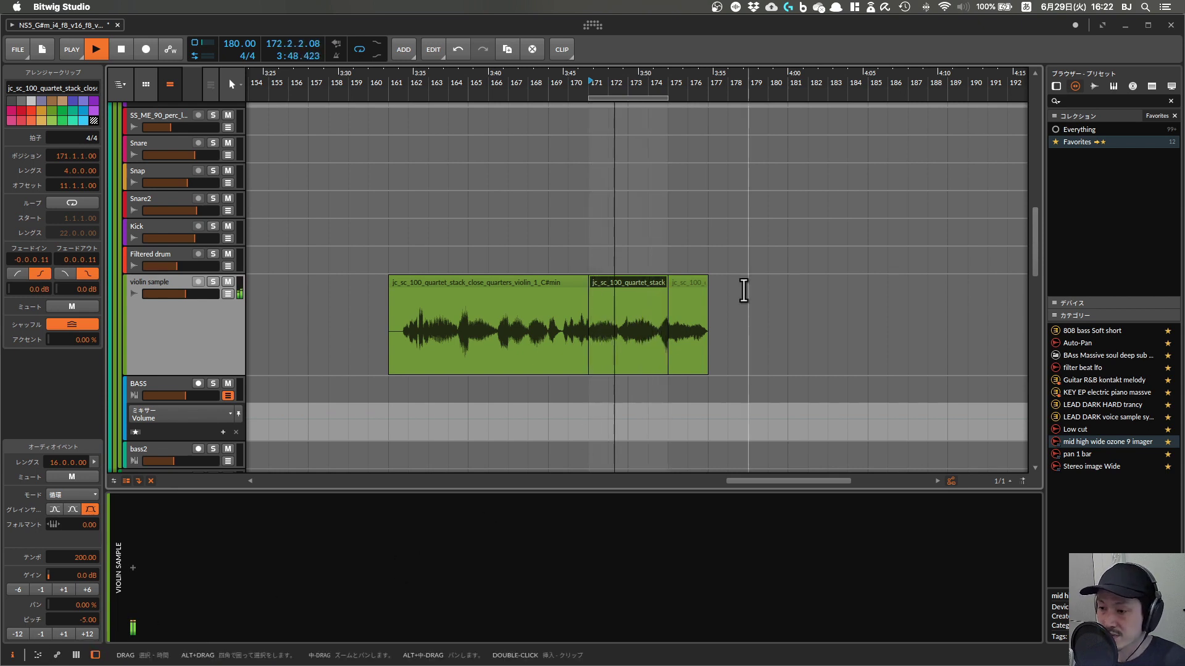
scroll(743, 291, up, 3)
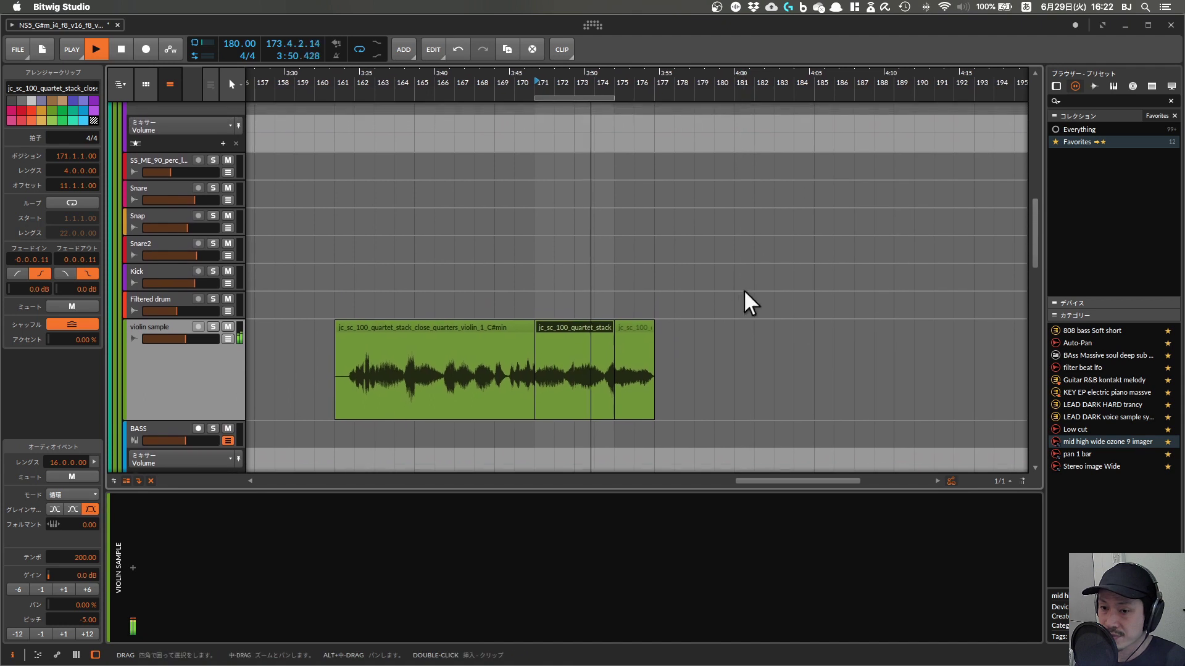
scroll(743, 290, up, 1)
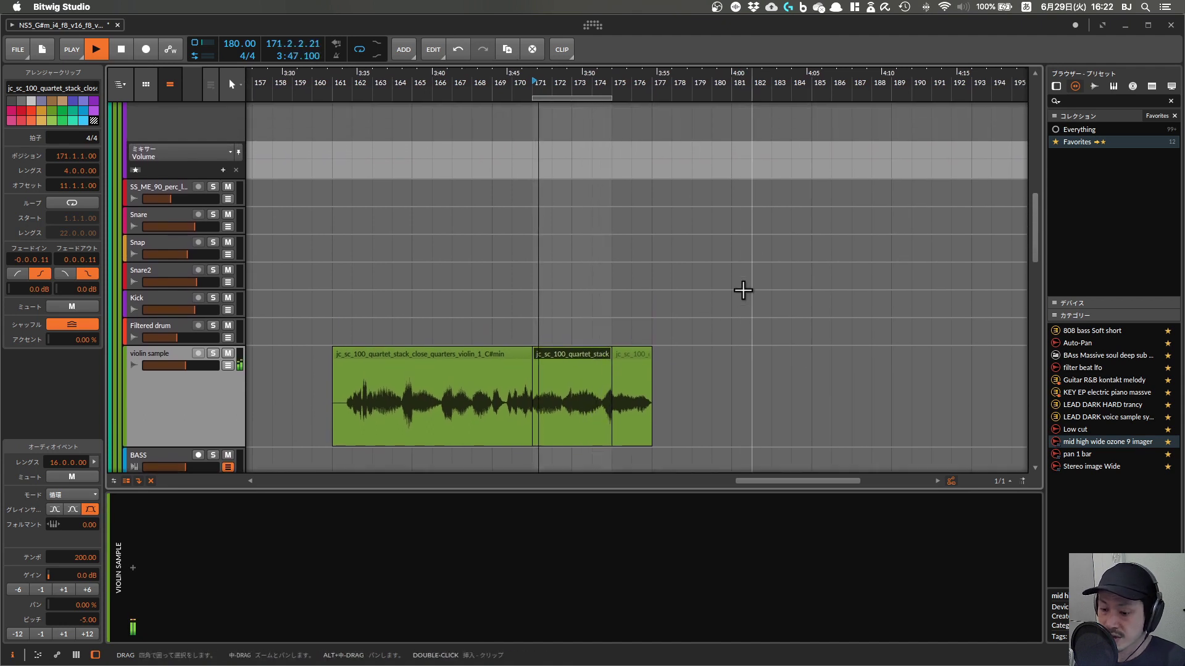
Select the Battery 4 track, open its plug-in window to view the kit, and close it
scroll(362, 370, down, 20)
click(161, 327)
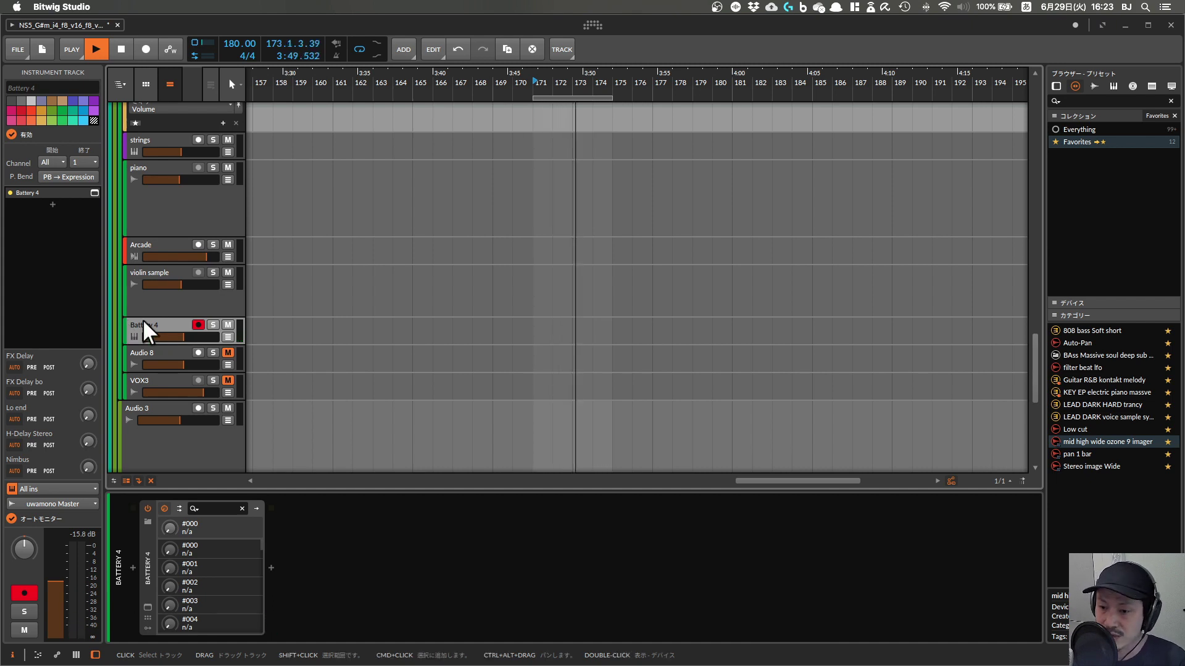
key(super+alt+p)
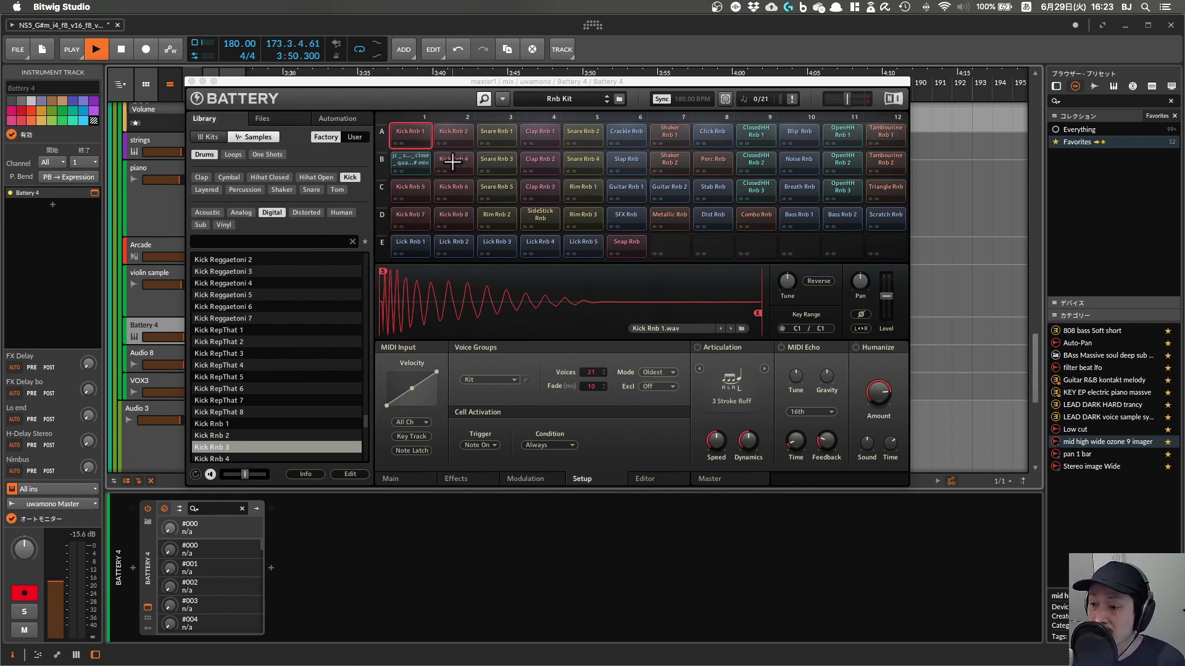
click(191, 81)
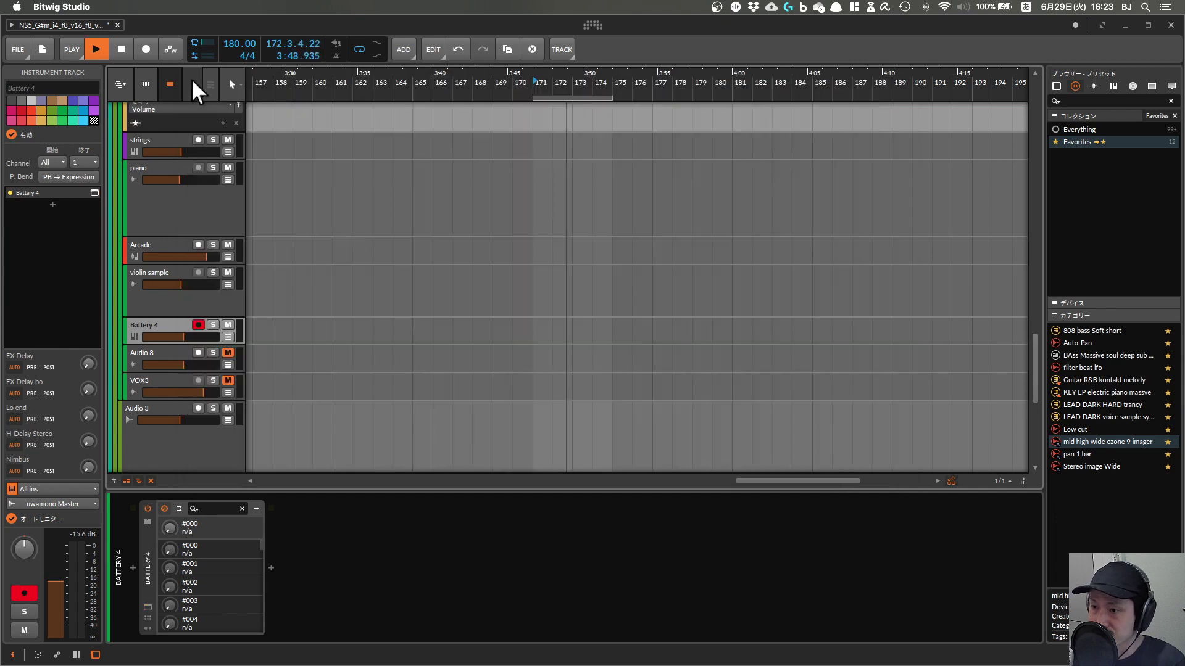
Return to the violin sample track's split clip and stop playback
scroll(526, 251, up, 5)
scroll(527, 253, up, 10)
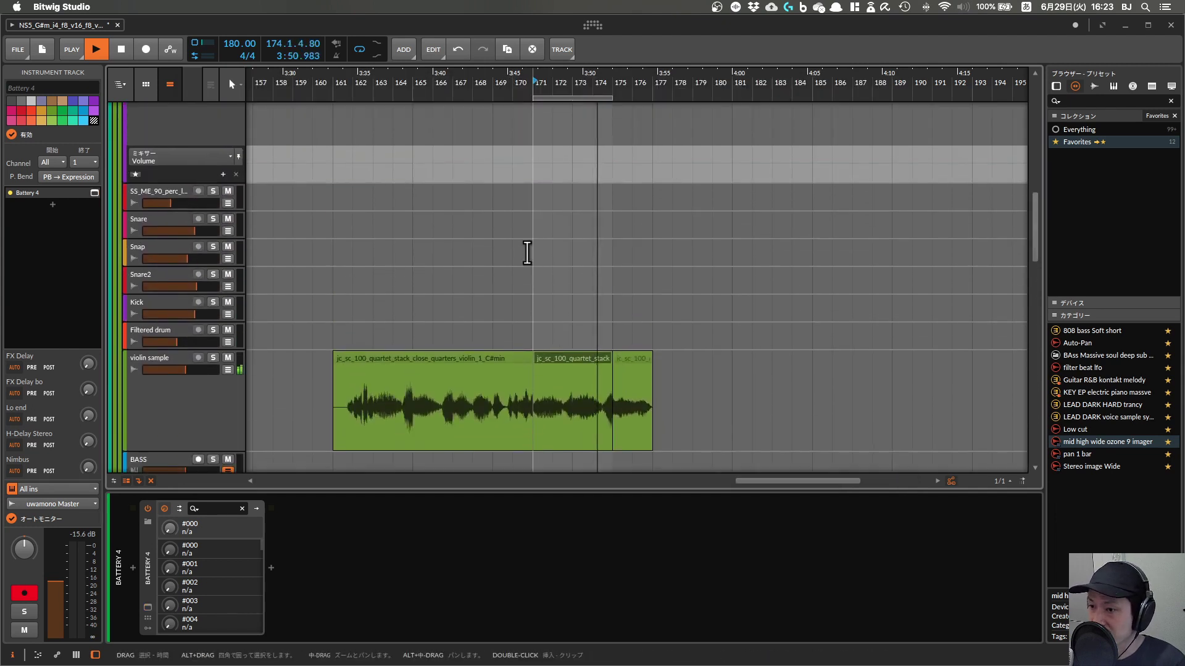
scroll(526, 253, up, 2)
scroll(526, 252, up, 1)
scroll(526, 252, down, 3)
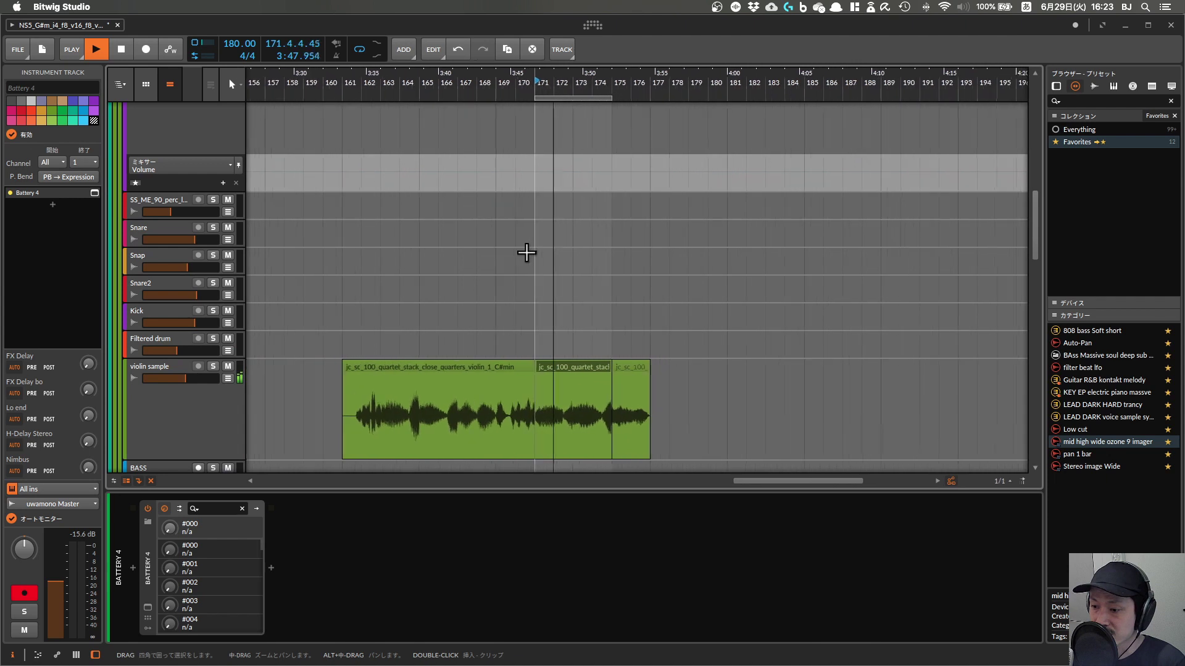
key(space)
scroll(564, 331, left, 2)
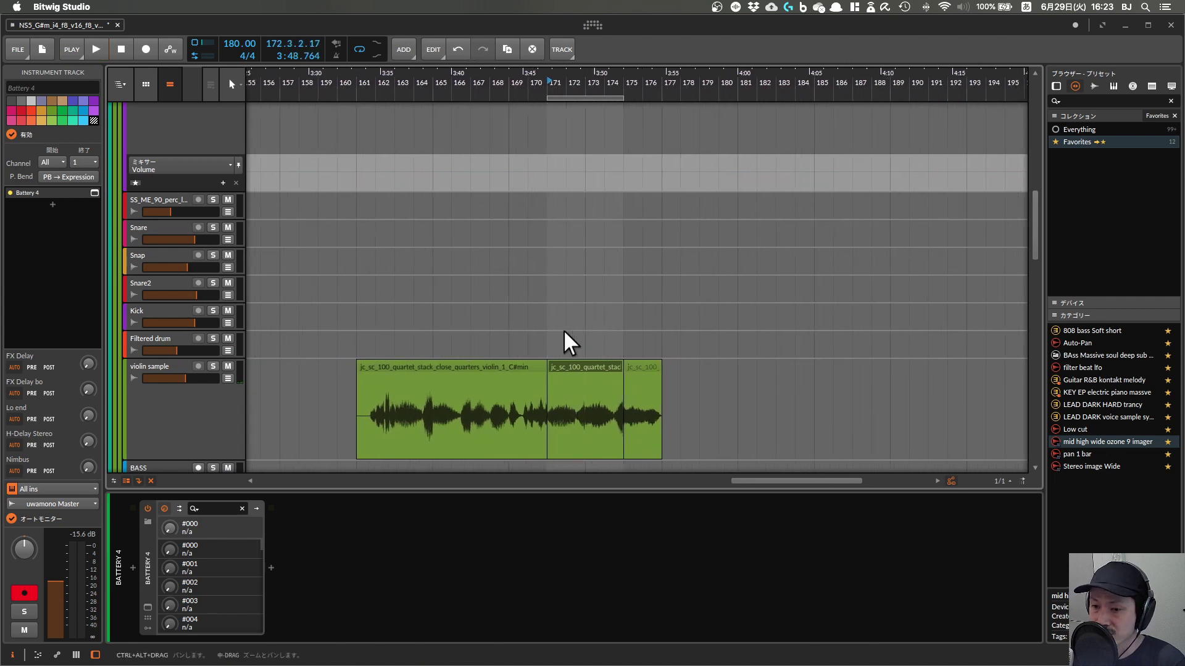
Search the sample browser for "kick" and place Kick Kickkad SM TH.wav on the Kick track at bar 171
scroll(564, 330, down, 2)
scroll(564, 331, up, 1)
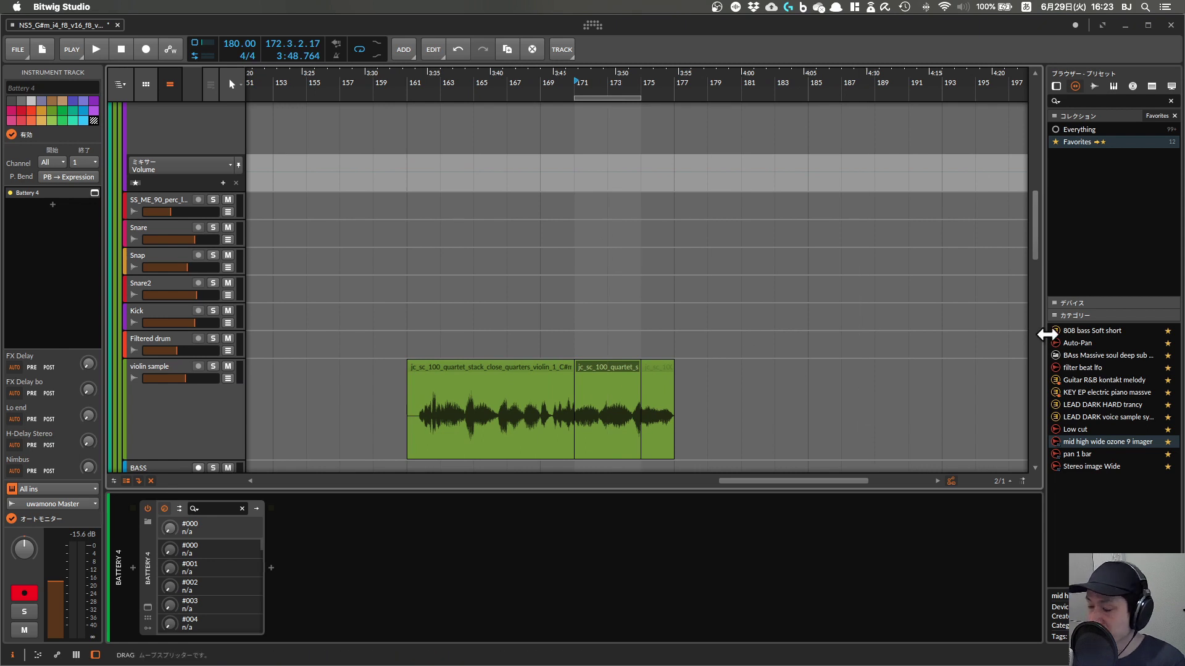
click(1094, 90)
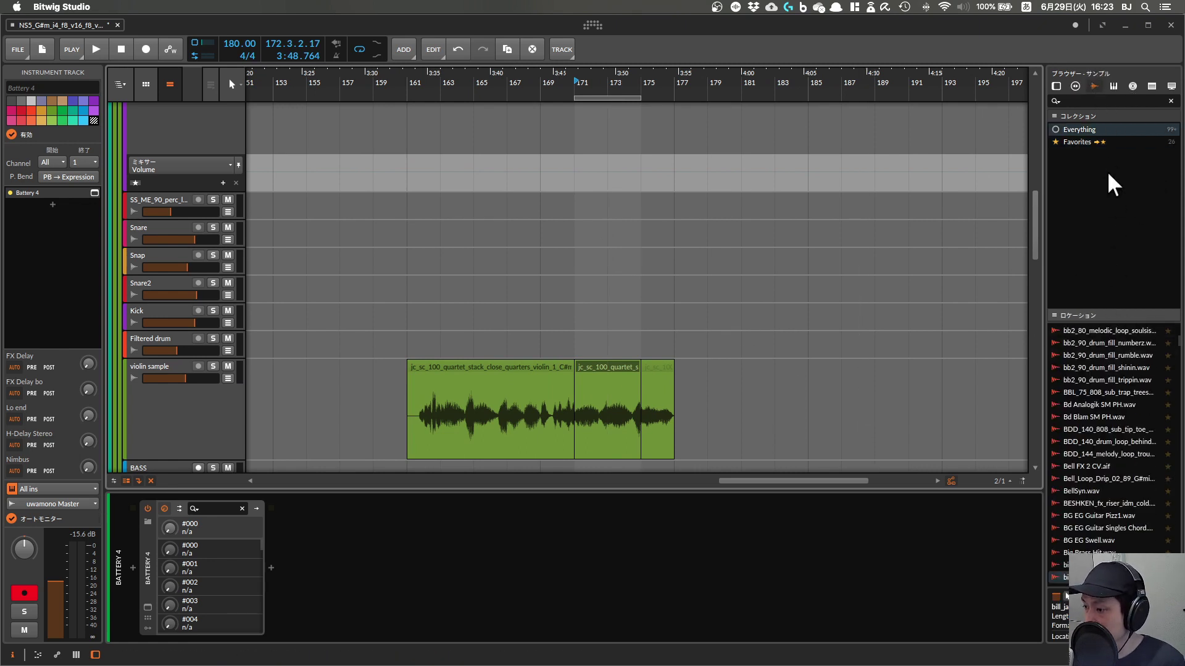
click(1097, 101)
text(kick)
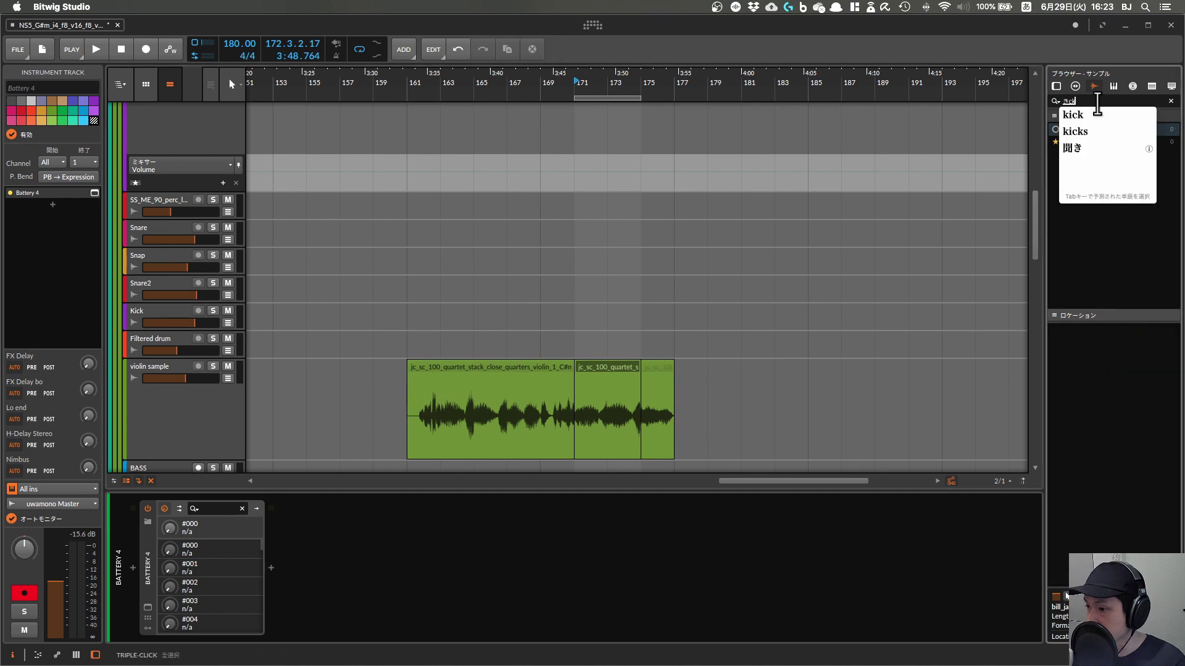
key(Return)
mouse_move(1101, 442)
mouse_down()
mouse_move(590, 228)
mouse_move(576, 194)
mouse_move(563, 203)
mouse_move(575, 255)
mouse_move(564, 309)
mouse_move(576, 309)
mouse_up()
Search the samples for "snare" and place Snare California Hi.wav on the Snap track at beat 3 of bar 171
scroll(590, 314, up, 10)
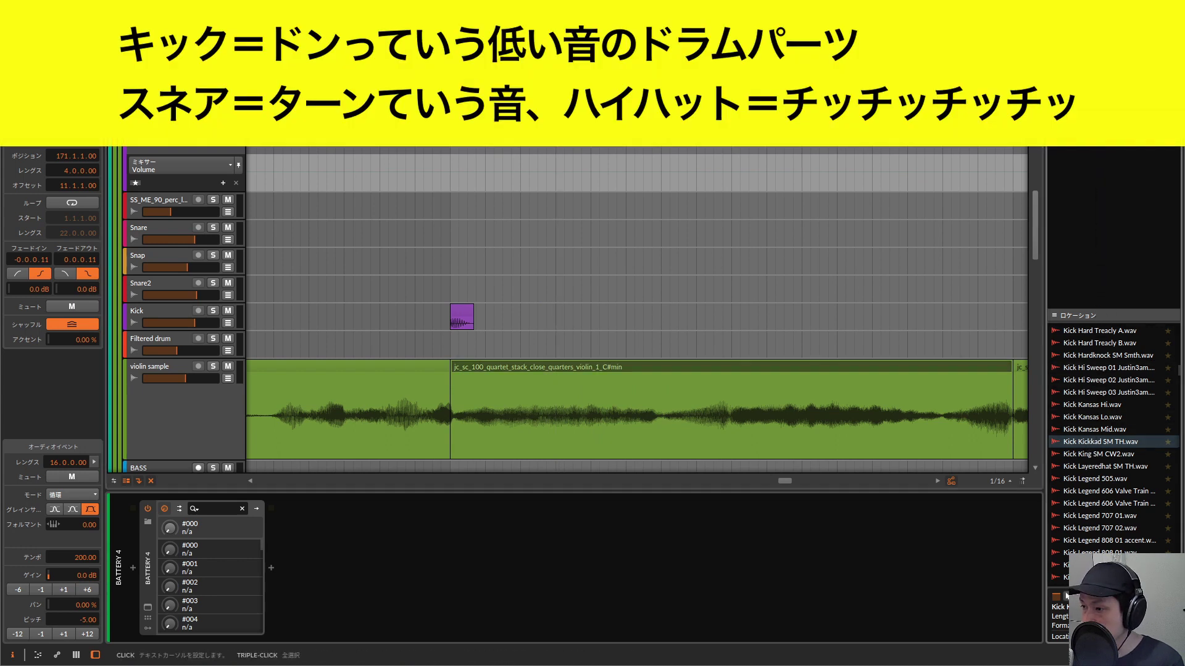
scroll(1153, 487, down, 15)
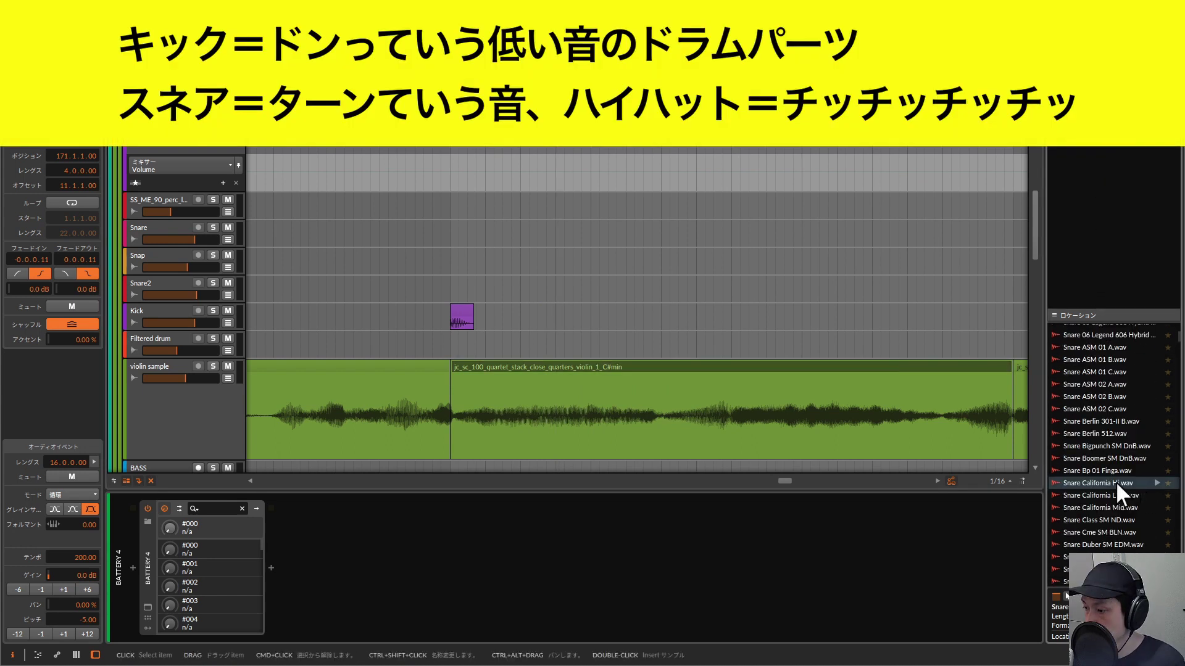
drag(1116, 481, 524, 269)
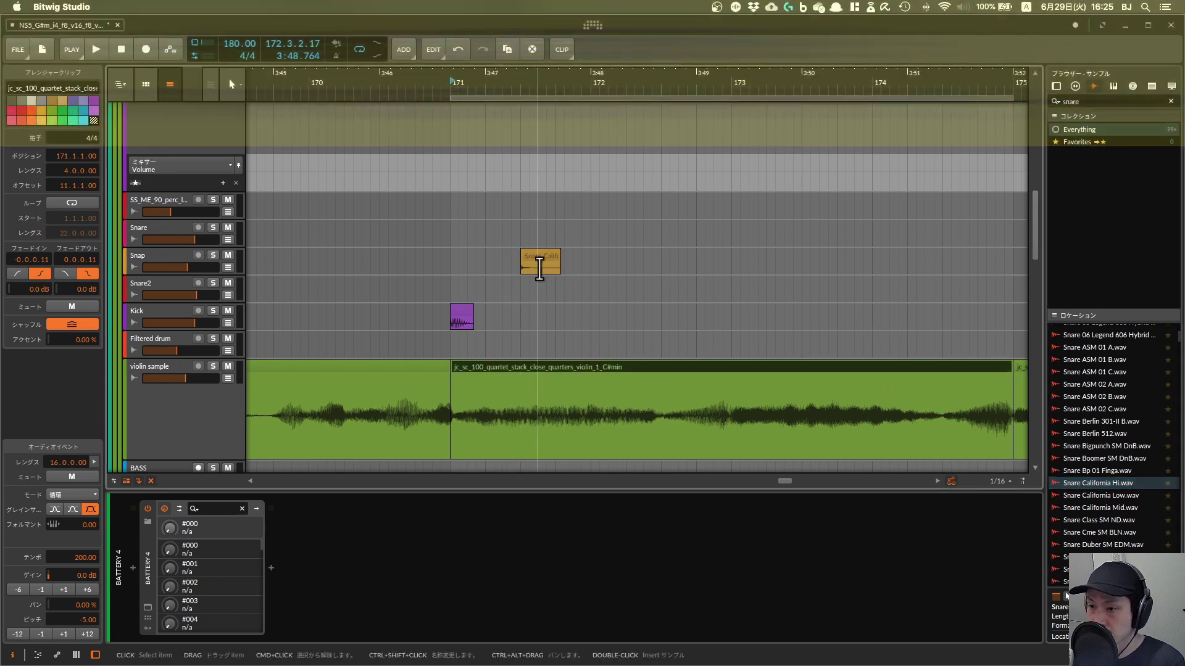
Copy the kick to the end of bar 171 and the start of bar 172, and play the pattern
drag(458, 313, 610, 318)
key(space)
key(space)
click(463, 310)
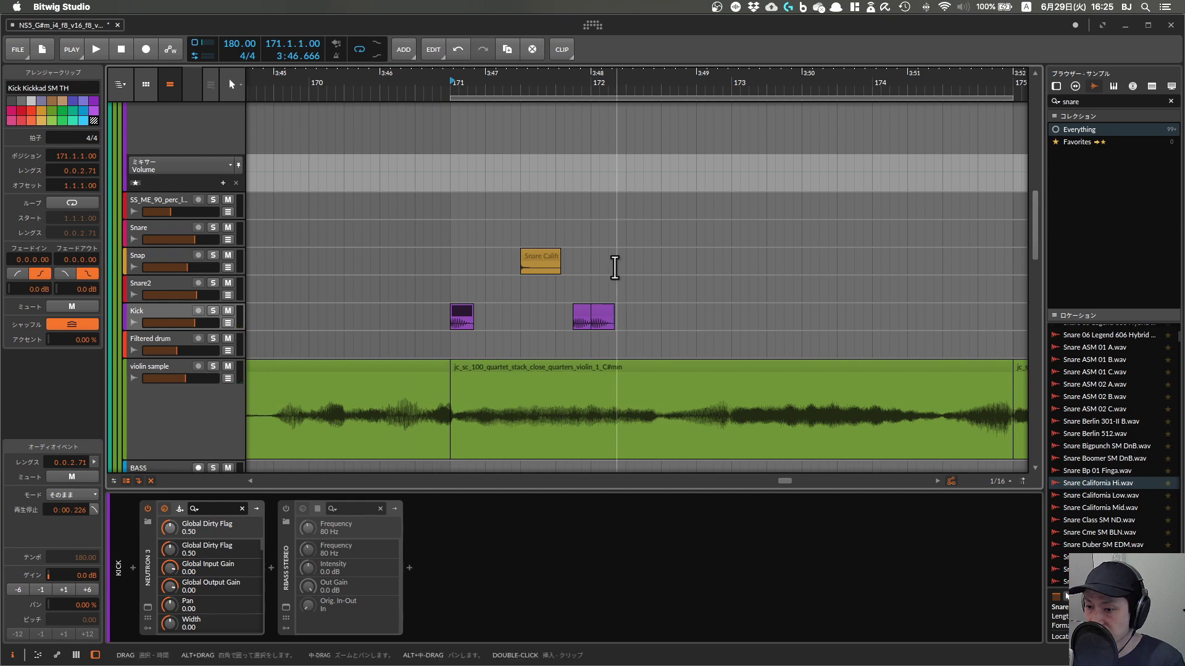
Move the snare clip down to the Snare2 track and play the pattern from bar 171
click(549, 265)
drag(551, 295, 549, 294)
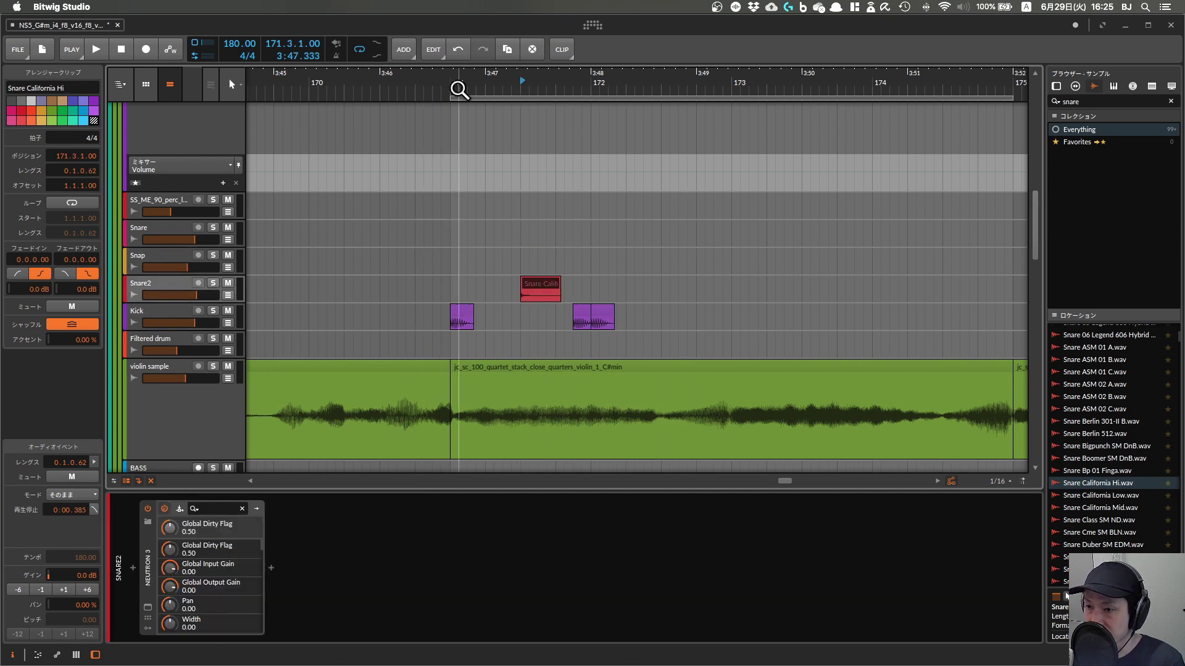
click(455, 85)
key(space)
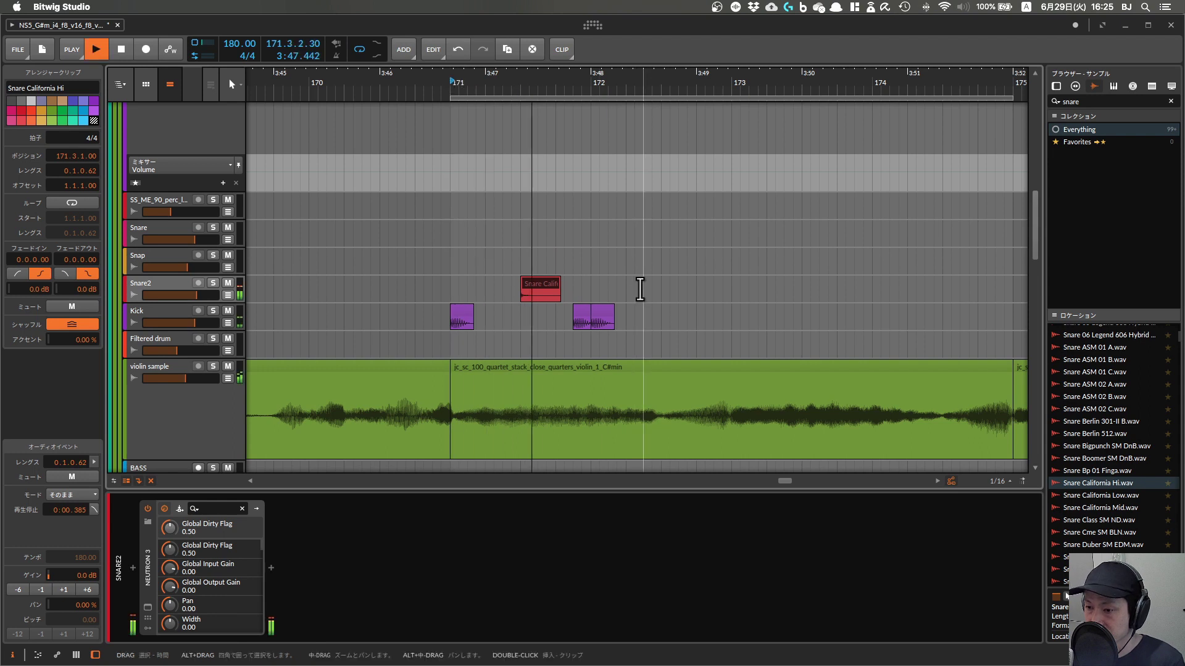
key(space)
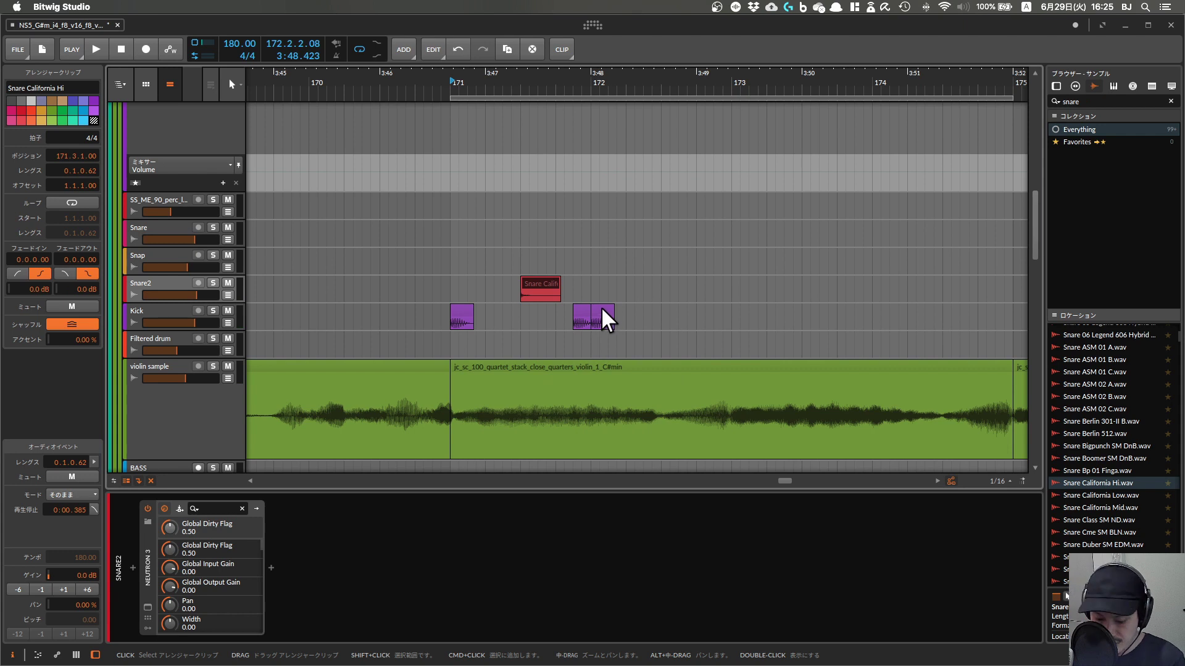
Copy the kick to 172.2 and the snare to 172.3, and play the beat from bar 171
drag(602, 309, 637, 312)
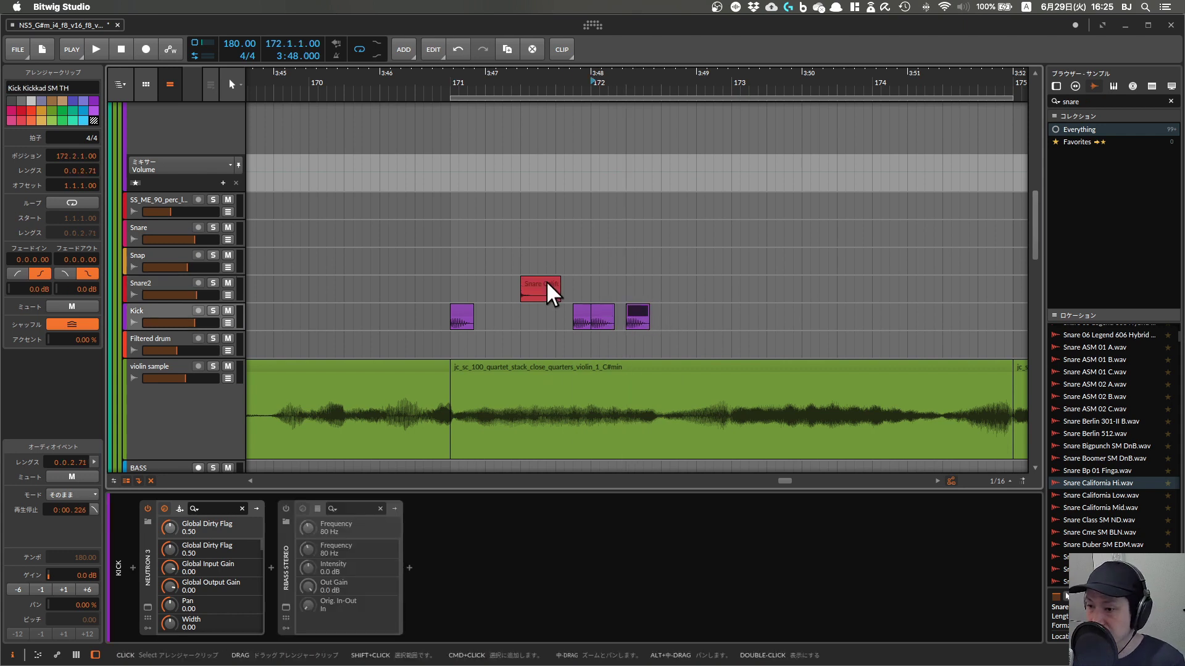
drag(546, 281, 687, 284)
click(458, 311)
key(space)
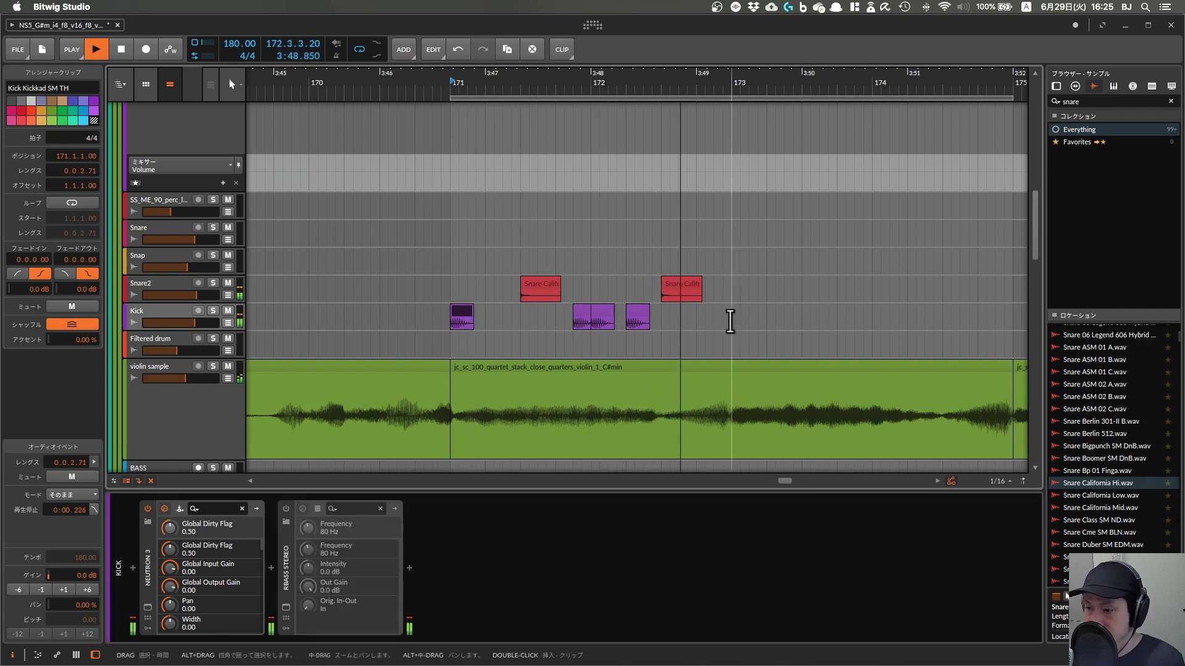
key(space)
Duplicate the two-bar kick and snare pattern from bar 171 into bars 173 to 175 and play it
drag(729, 318, 450, 288)
key(super+d)
scroll(478, 311, down, 3)
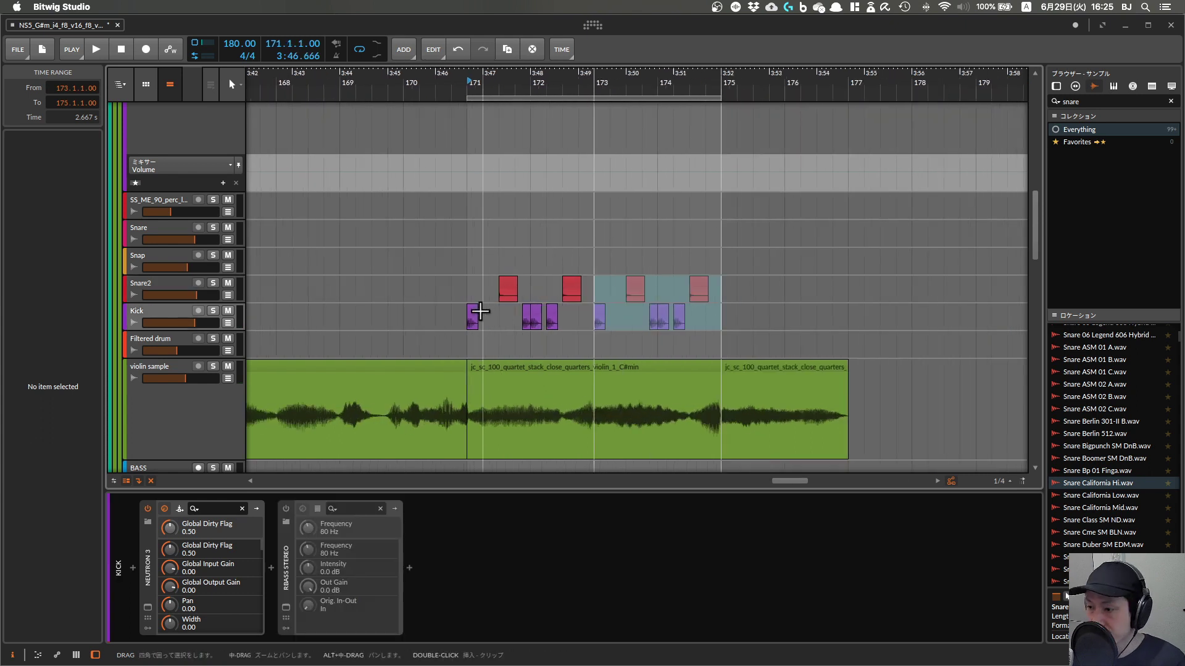
key(space)
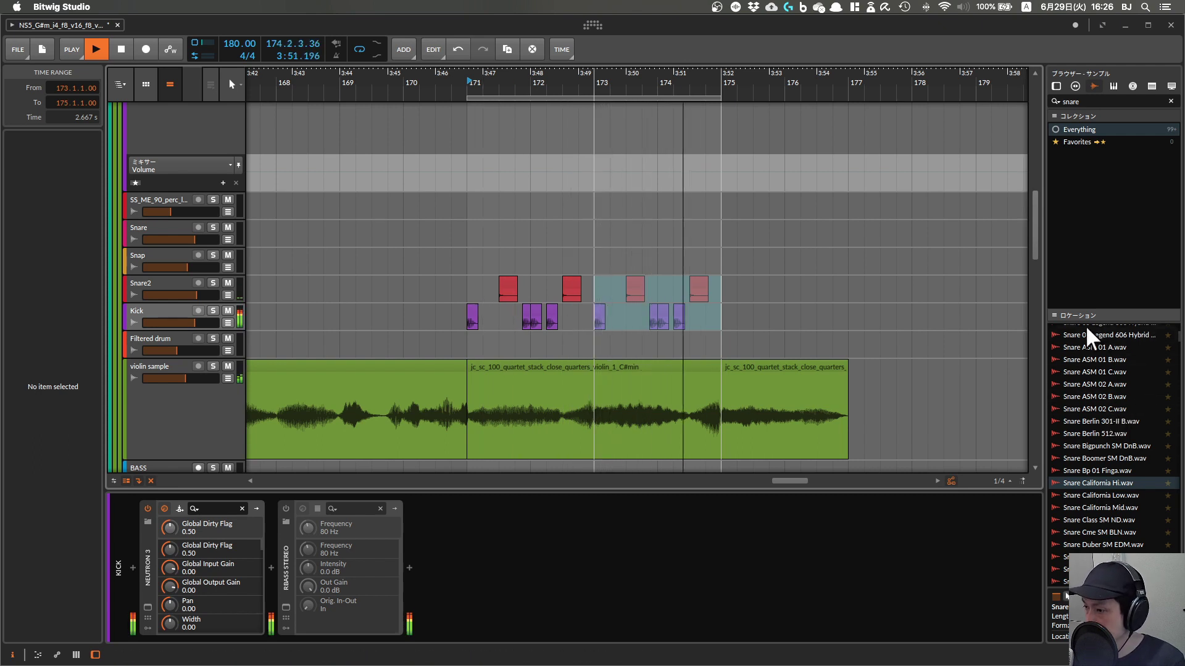
Search the samples for "hat" and place the closed Hi-Hat 12bit Gothen 01 sample on the Snap track at bar 171
click(1170, 102)
click(1130, 100)
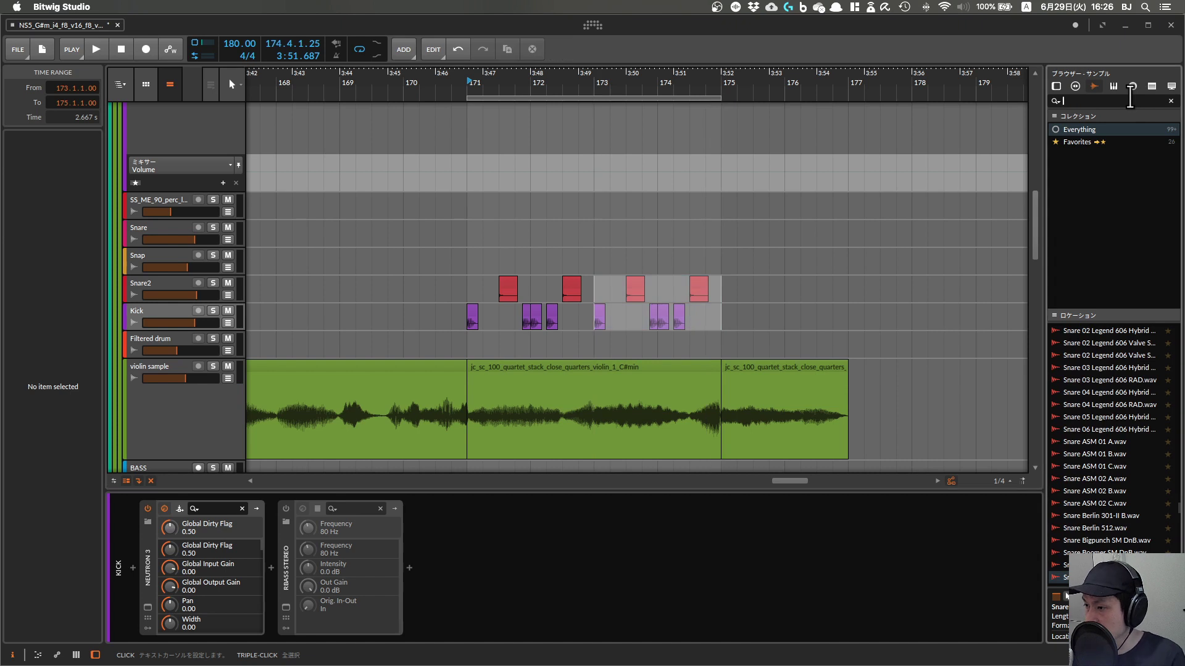
text(hat)
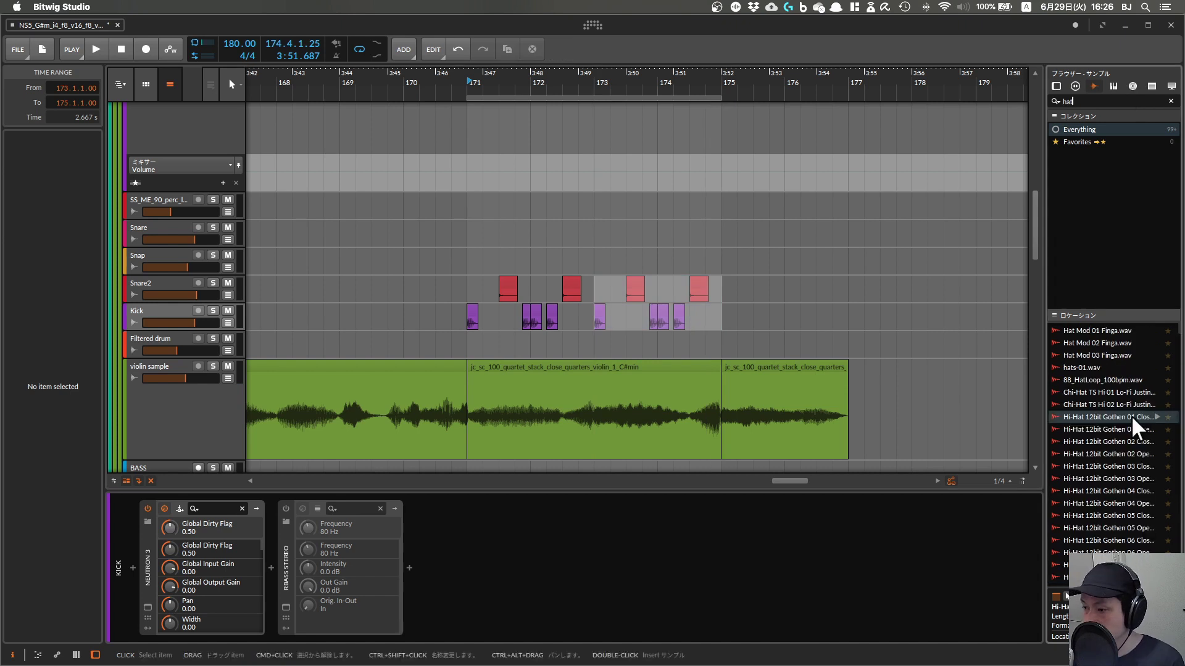
drag(1133, 418, 687, 290)
scroll(471, 262, up, 3)
Duplicate the one-beat hi-hat range from 171.1 on every beat of the Snap track up to bar 175
drag(474, 262, 465, 263)
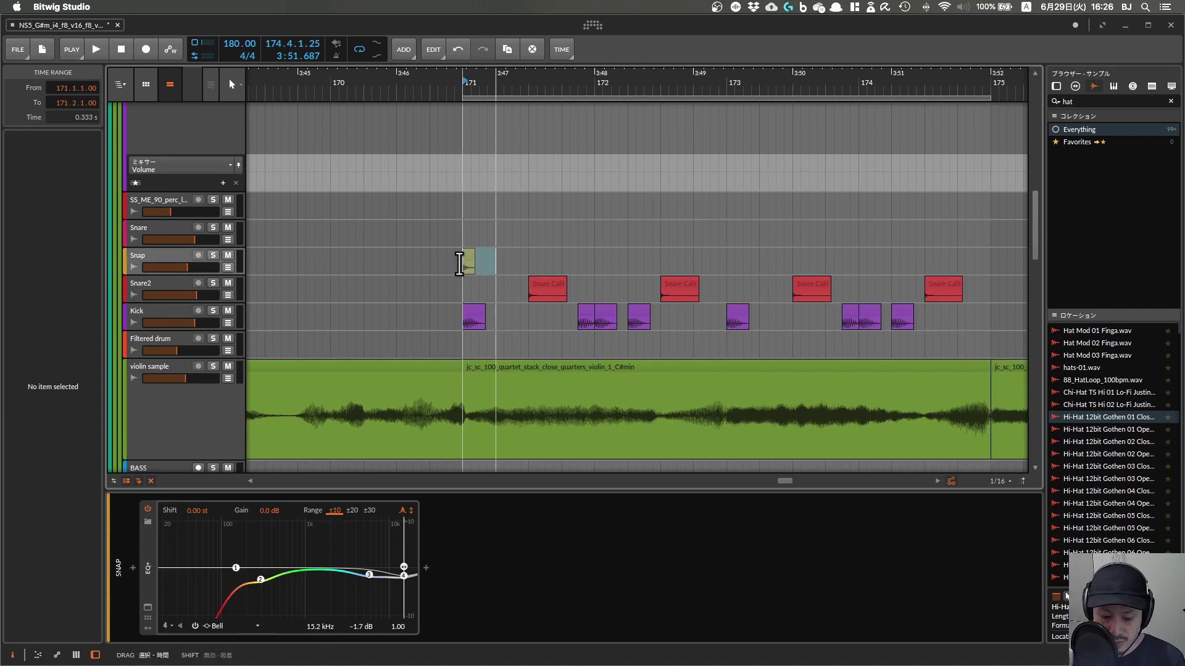
key(super+d)
key(super+d)
key(super+d)
key(super+d)
key(super+d)
key(super+d)
key(super+d)
key(super+d)
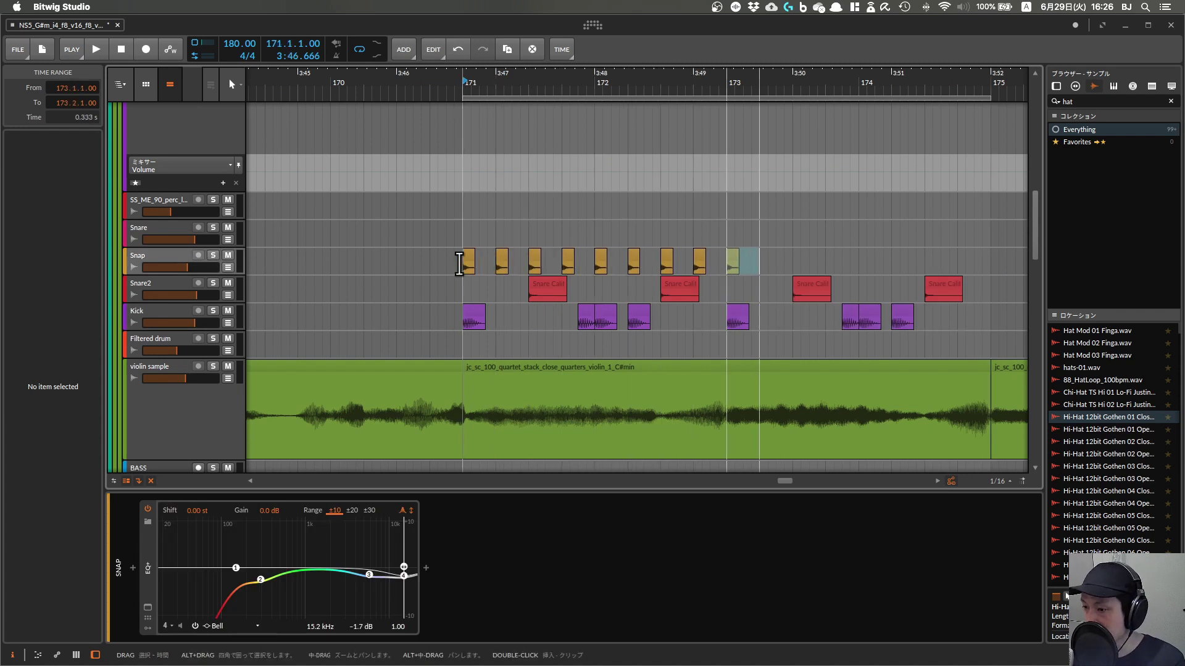
key(super+d)
key(super+d)
key(super+d)
key(super+d)
key(super+d)
key(super+d)
key(super+d)
Play the violin phrase with the kick, snare and hi-hat pattern from bar 171 and stop playback
key(space)
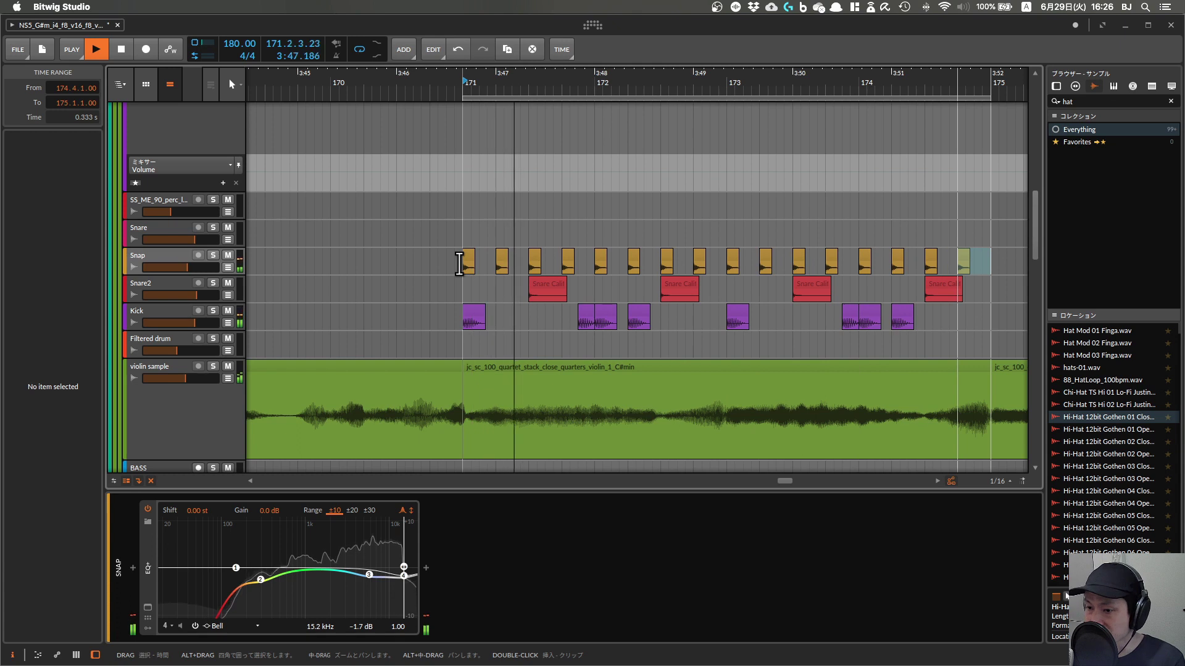
scroll(462, 262, down, 4)
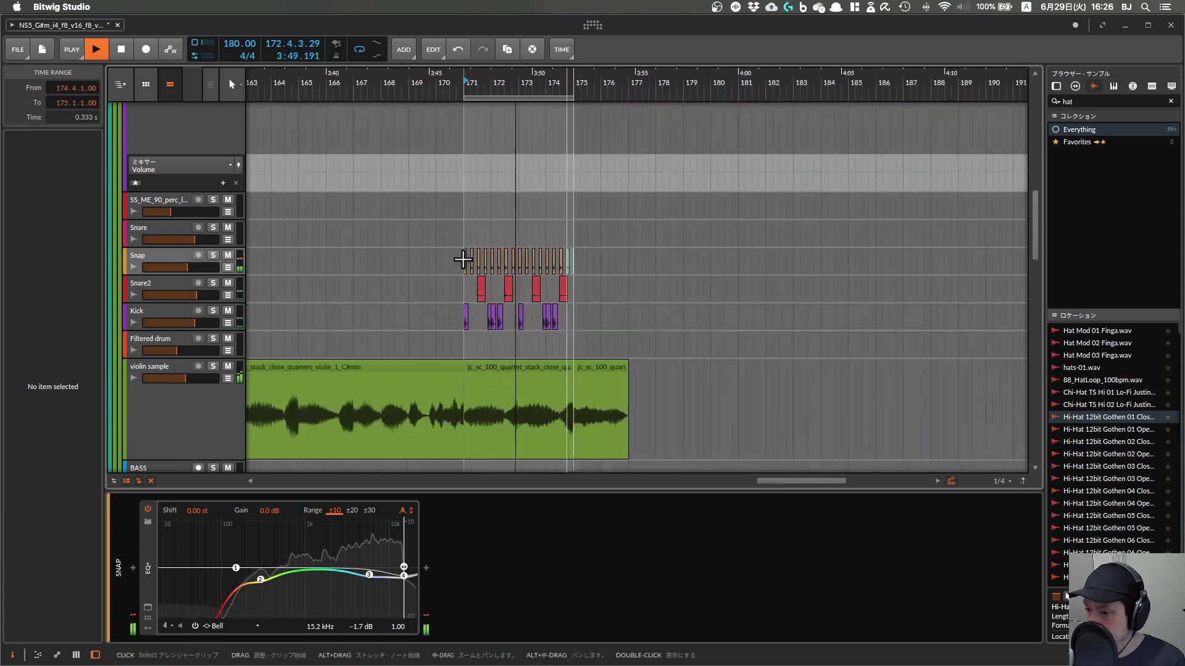
scroll(483, 280, up, 3)
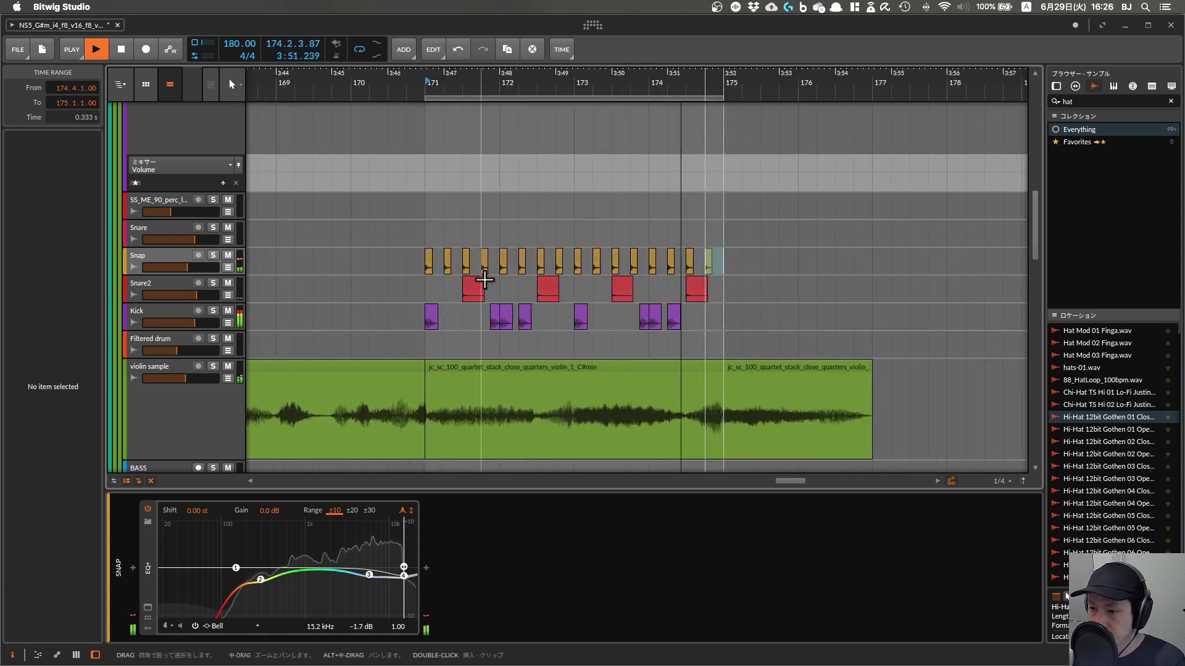
key(space)
Select the SYNTH track in the uwamono group
scroll(484, 280, down, 3)
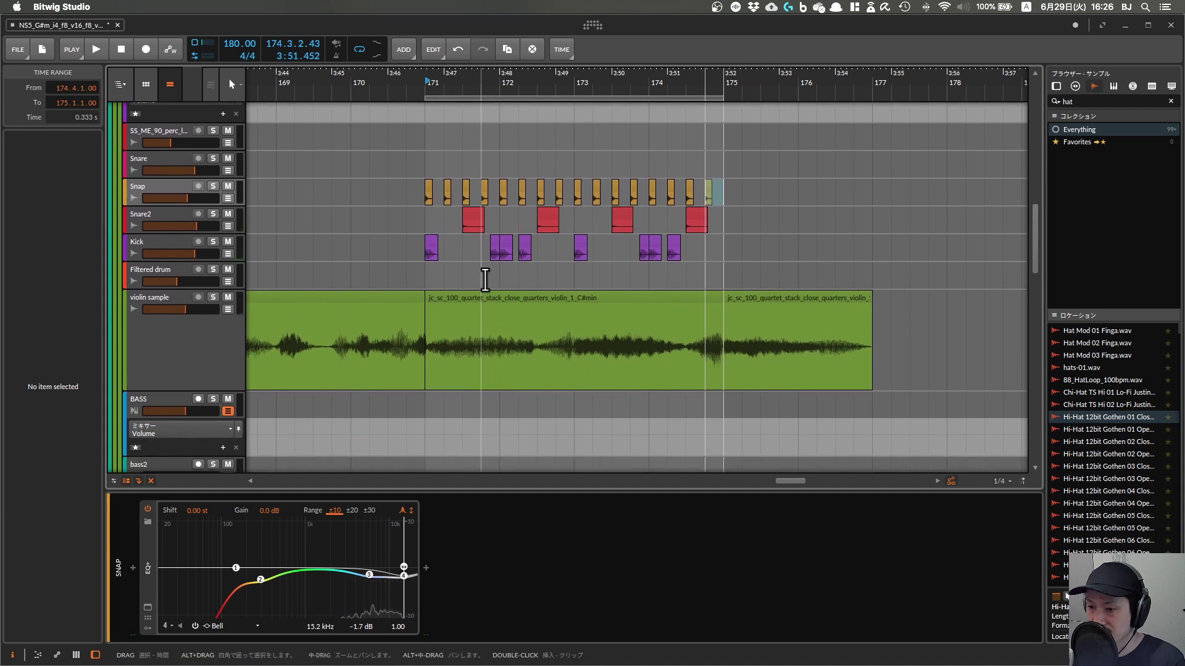
scroll(485, 280, down, 10)
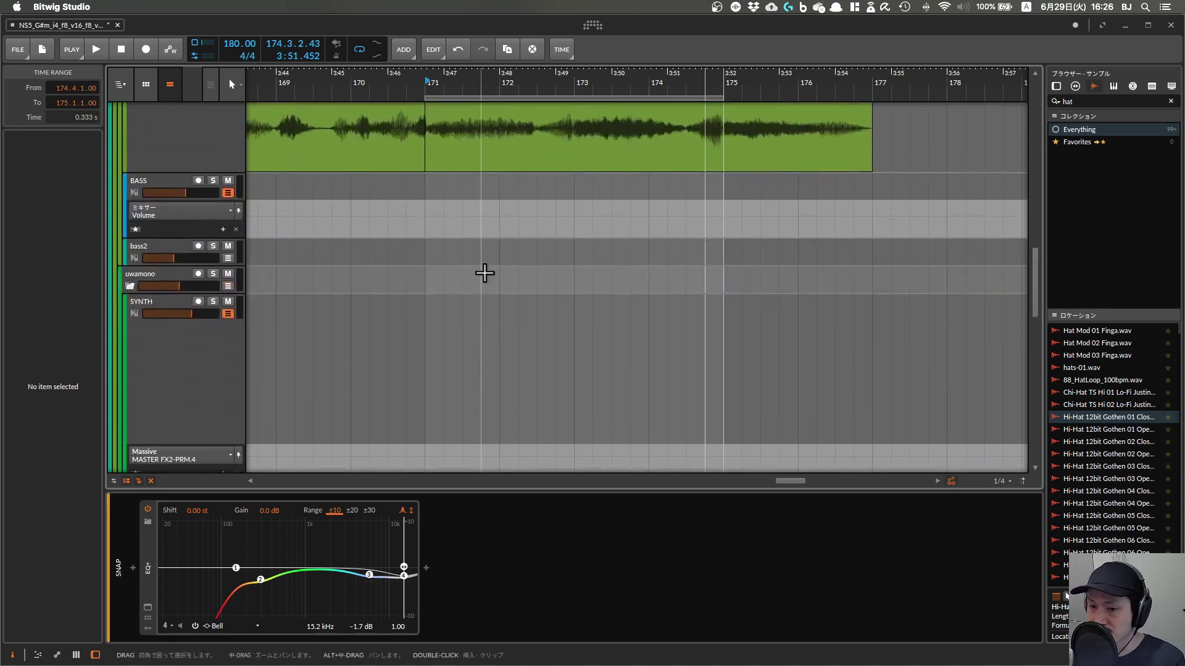
scroll(485, 273, down, 6)
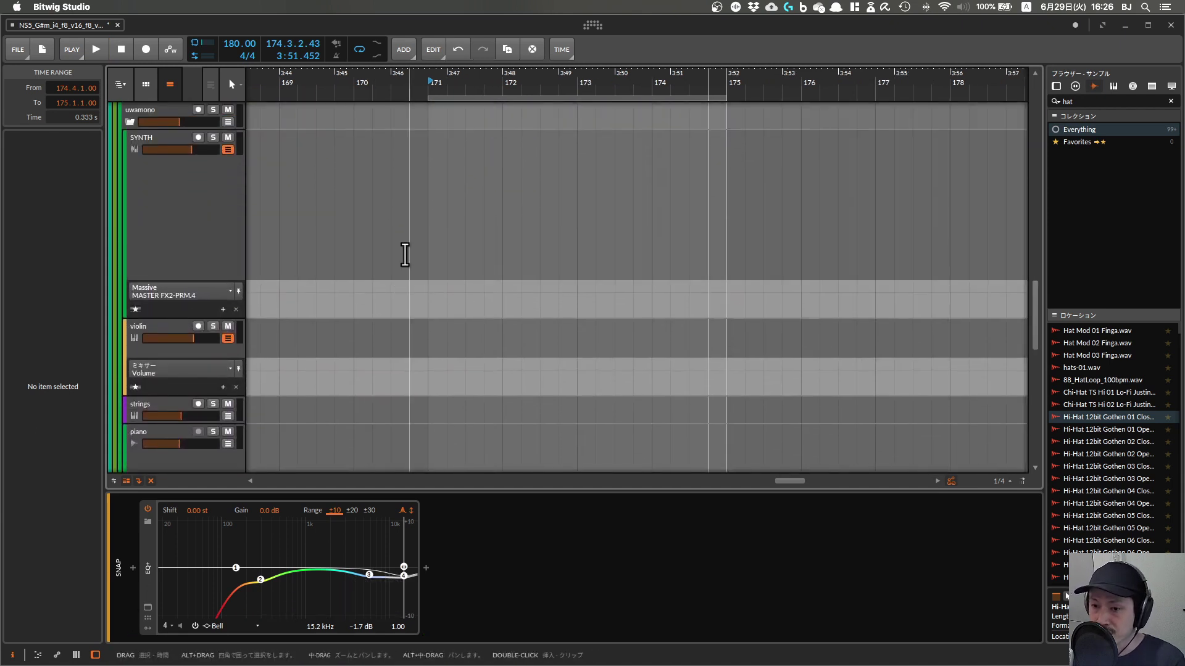
click(210, 243)
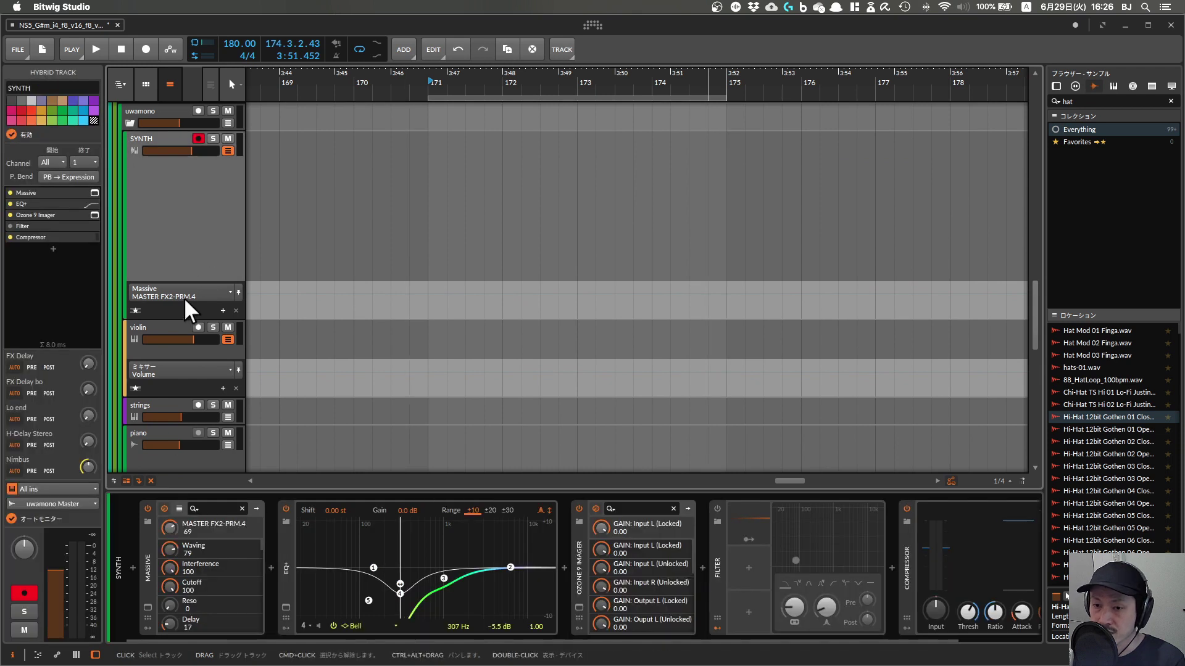
Open the Massive synth window of the SYNTH track to show its DARMA preset
click(94, 193)
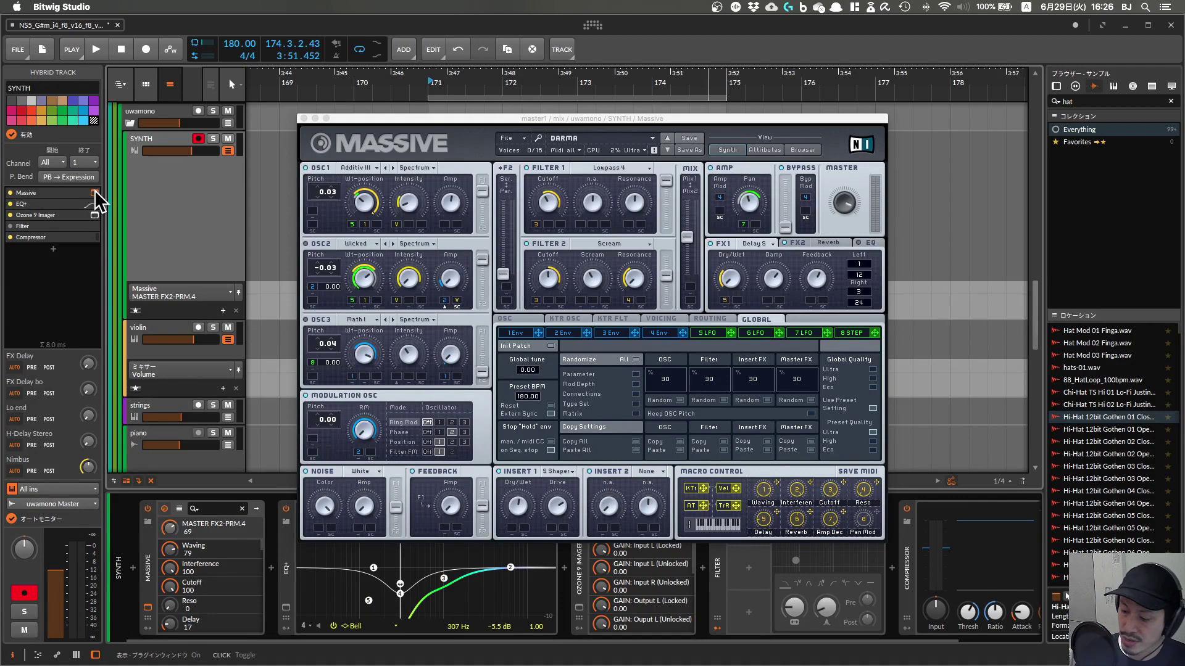
click(94, 192)
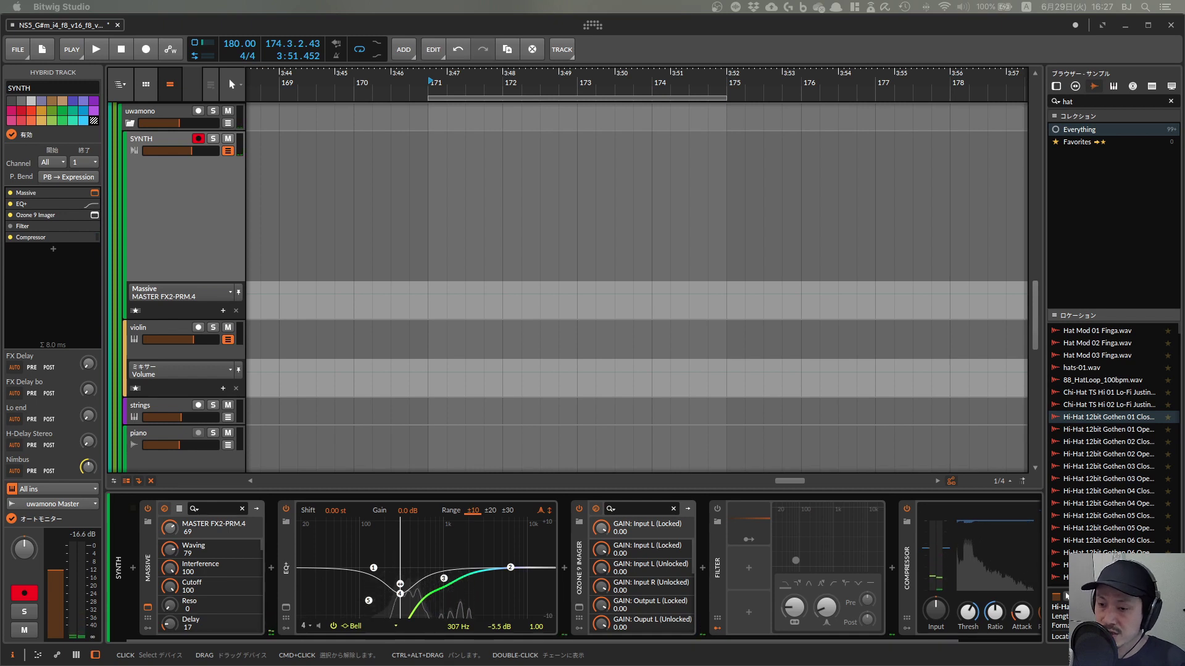
click(688, 229)
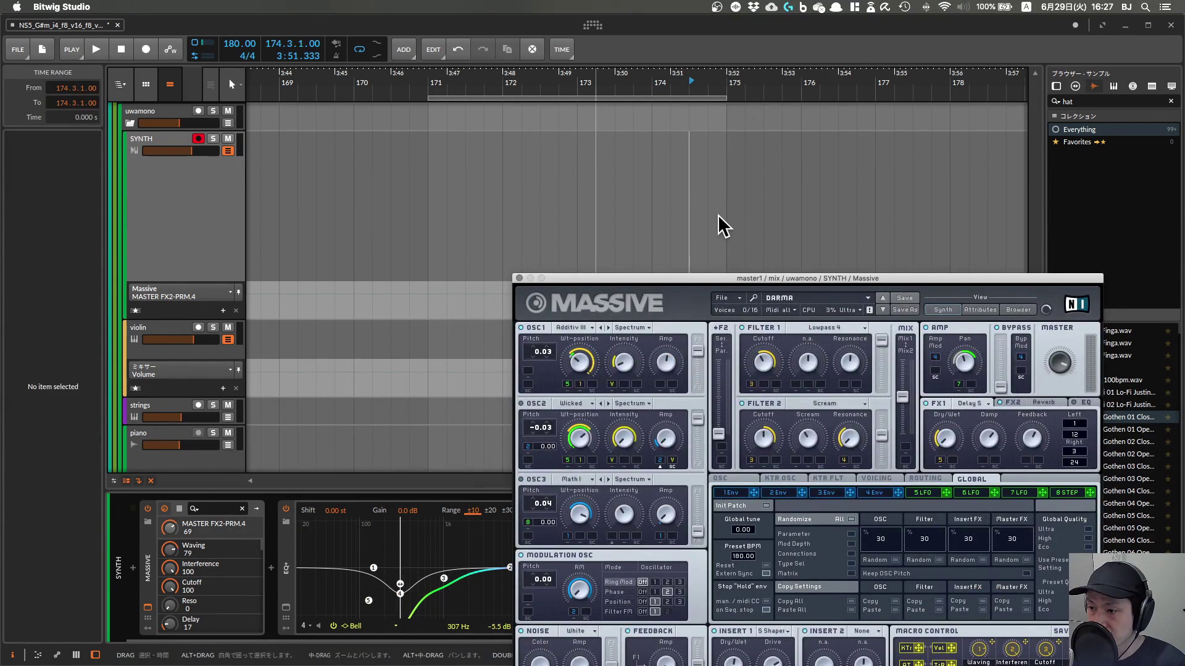
Create an empty one-bar note clip on the SYNTH track at bar 171 and enlarge its note editor
drag(719, 216, 429, 256)
double_click(450, 134)
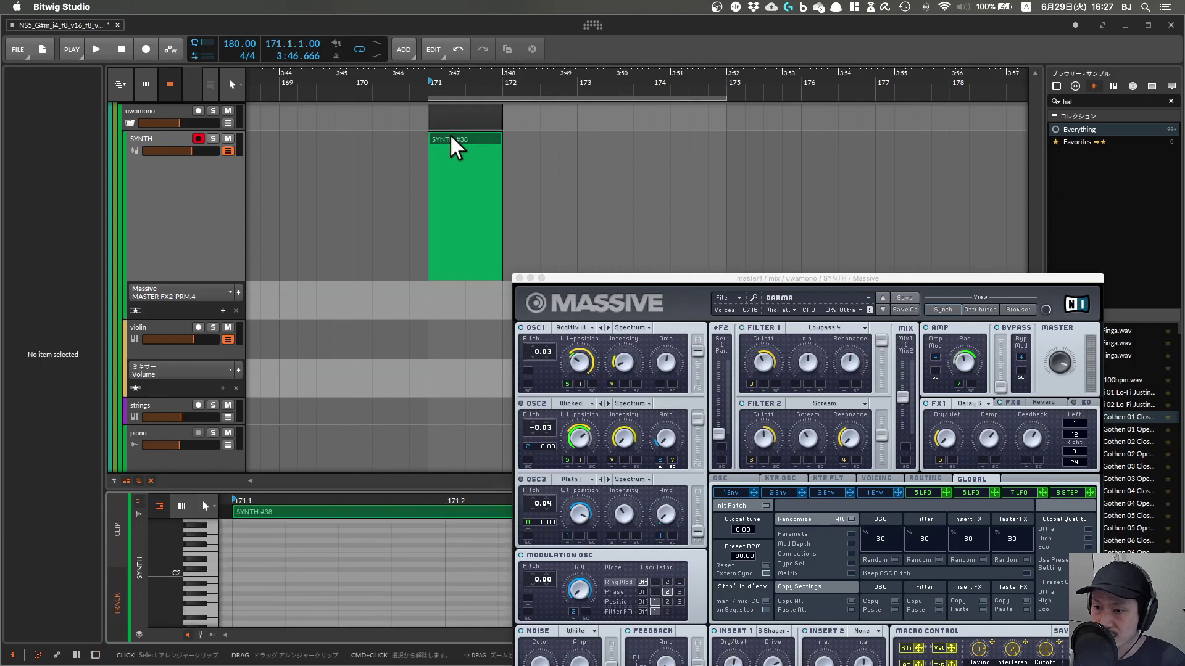
drag(349, 485, 341, 148)
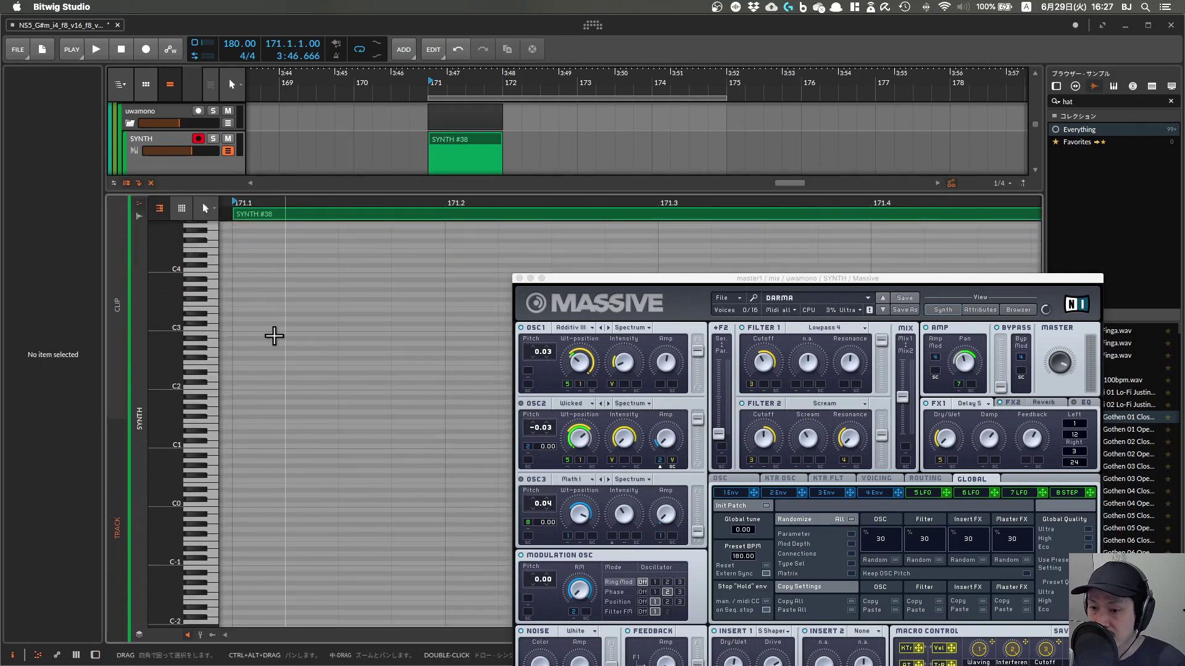
Enter a three-note chord with G#2 as its lowest note at 171.1, each note 0.1.2.00 long, and play it back
click(243, 347)
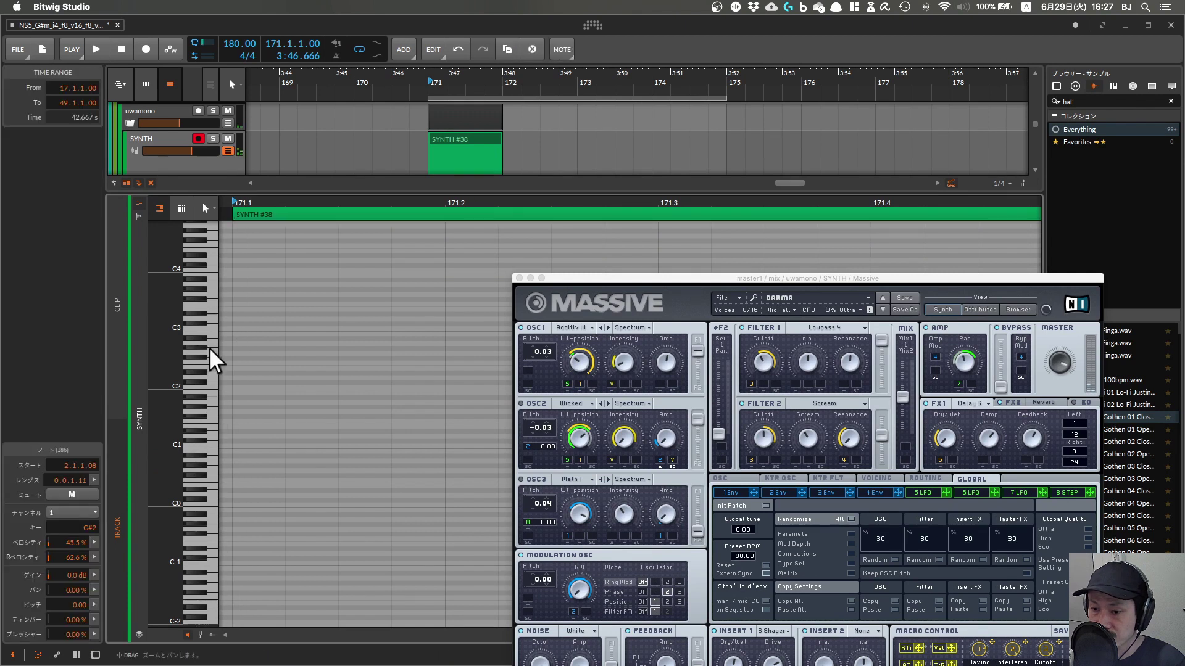
double_click(241, 344)
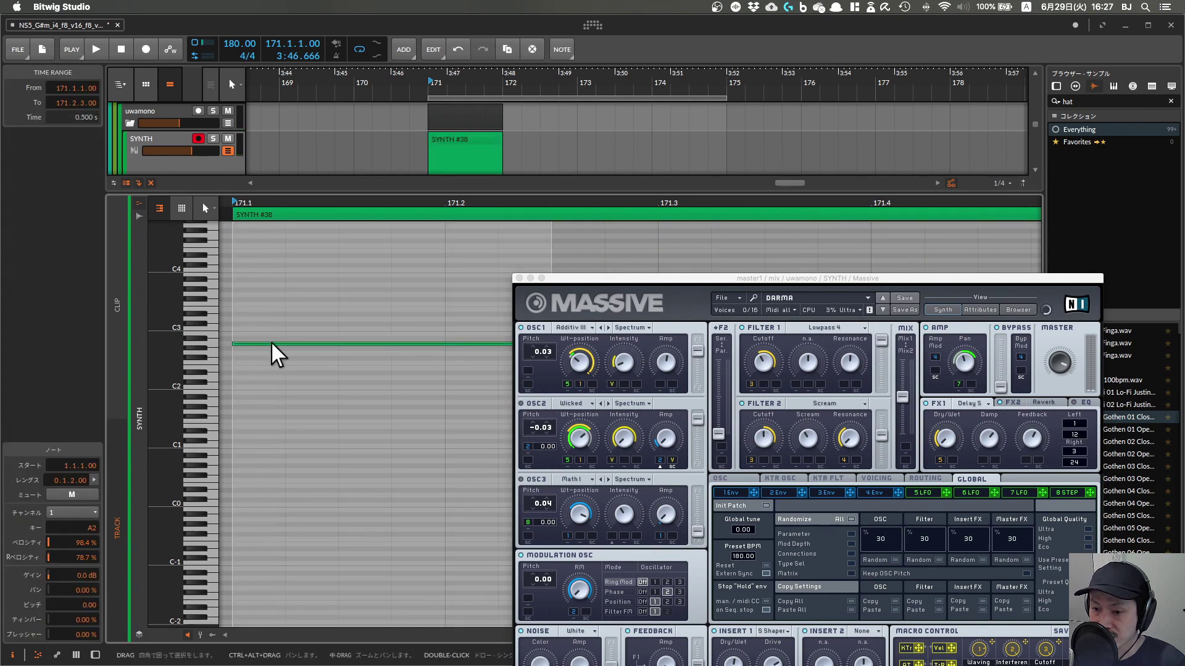
drag(272, 343, 283, 259)
key(space)
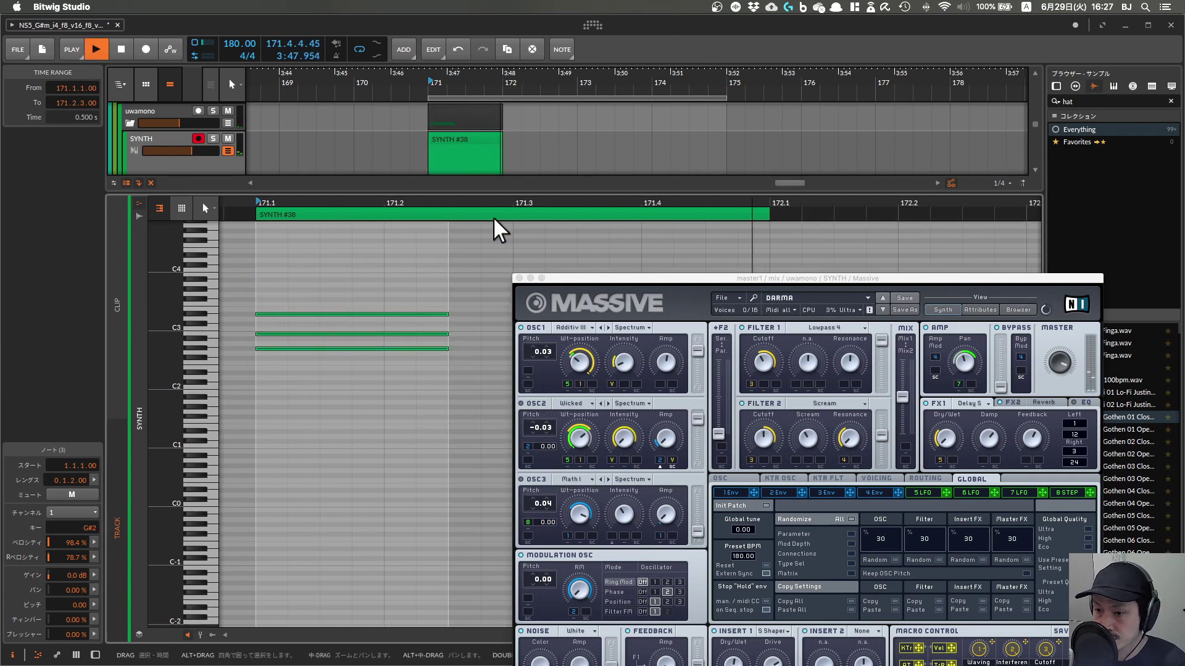
key(space)
Close the Massive window to uncover the SYNTH clip's note editor
scroll(487, 294, down, 5)
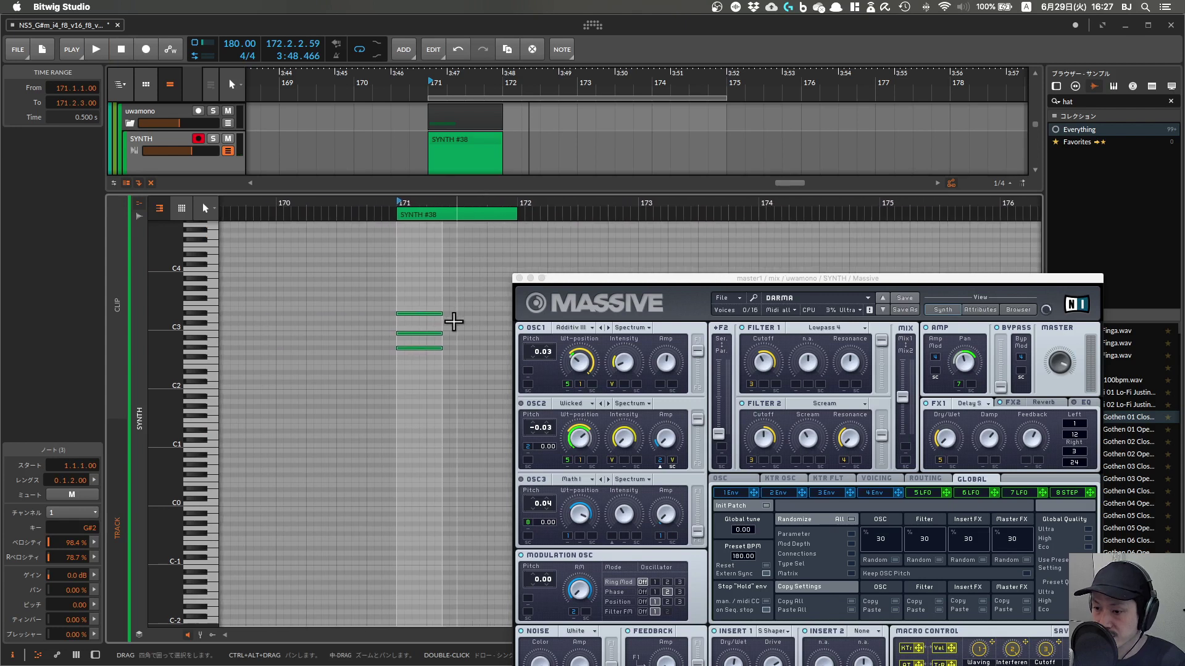
scroll(453, 322, up, 3)
drag(570, 278, 669, 374)
click(634, 372)
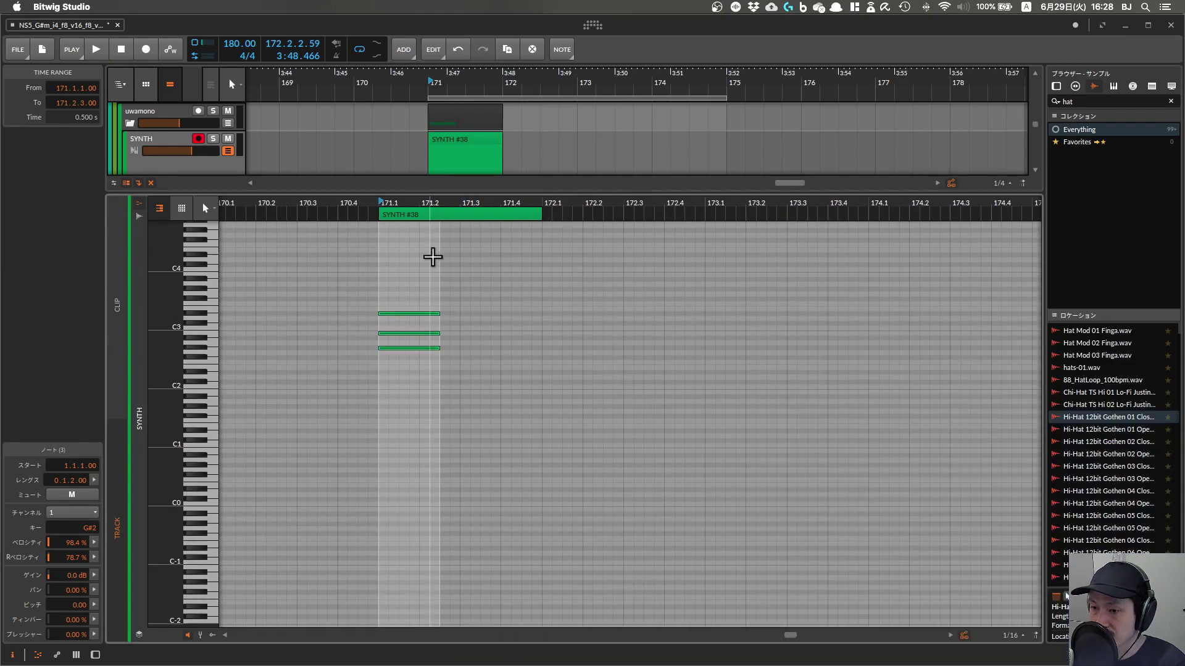
scroll(441, 260, down, 3)
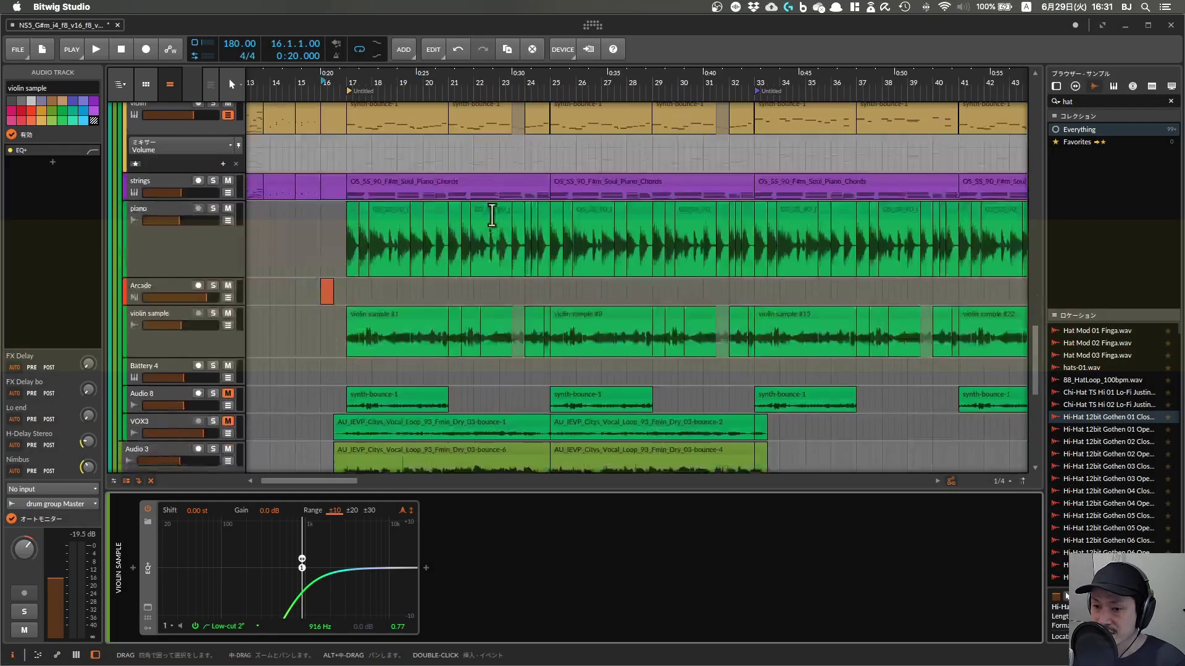
Play the finished arrangement from bar 16 and look over the strings, piano, violin sample and vocal tracks
scroll(492, 215, down, 5)
key(space)
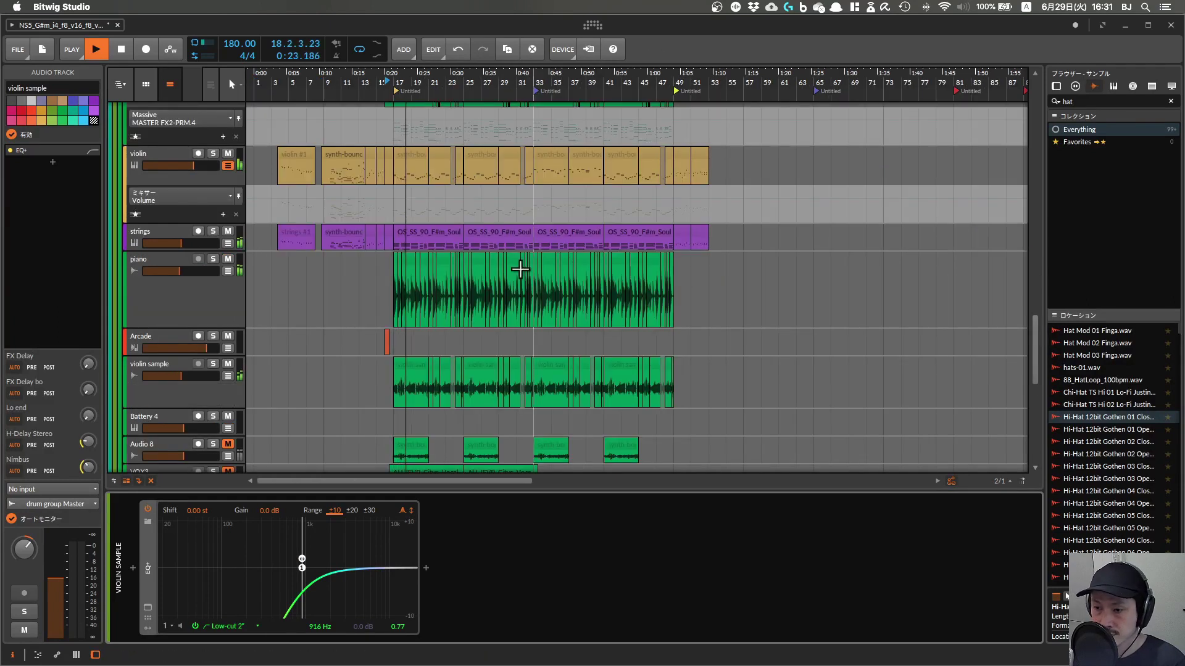
scroll(518, 274, up, 3)
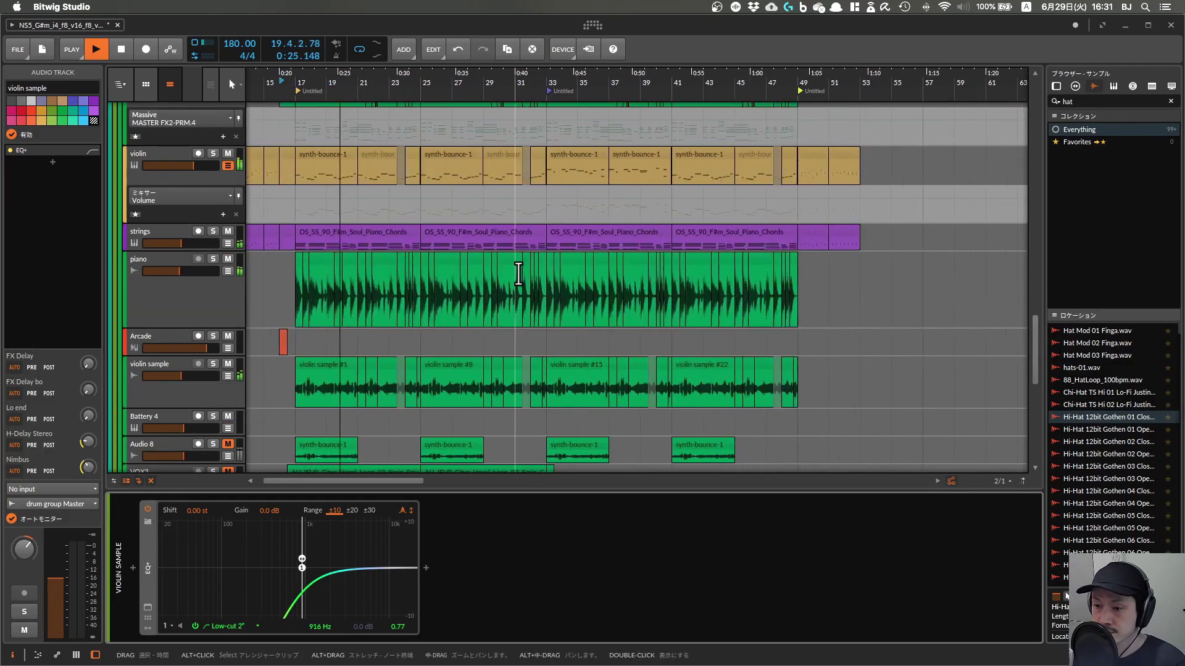
scroll(518, 274, down, 2)
scroll(518, 274, down, 2)
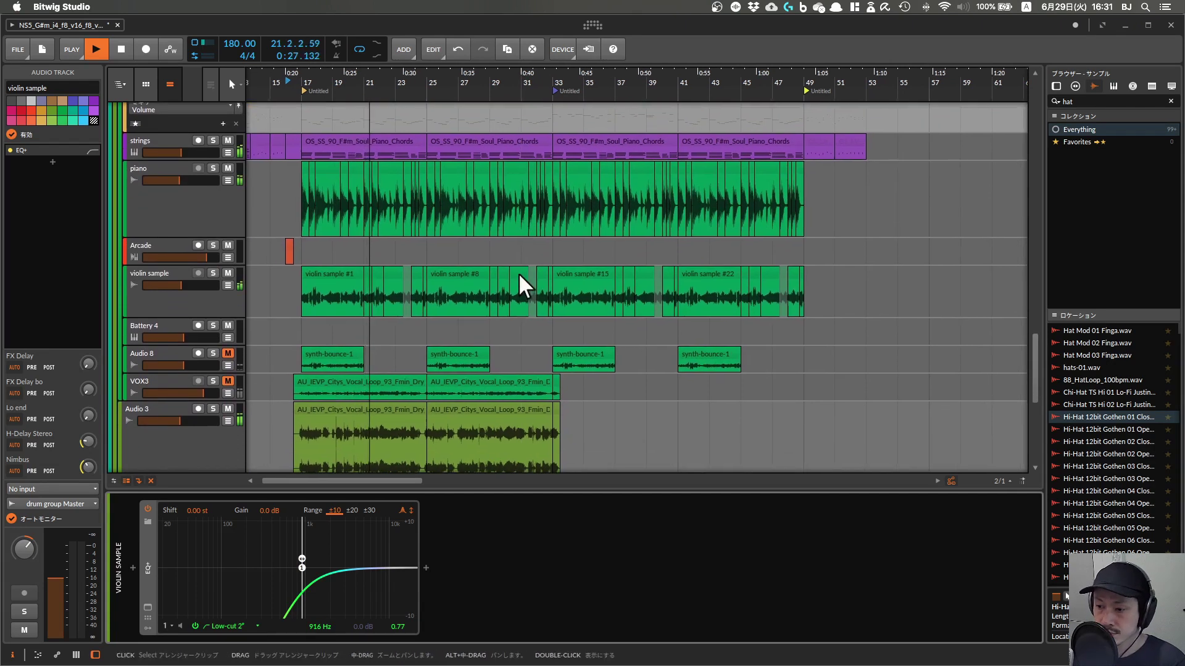
scroll(519, 273, down, 2)
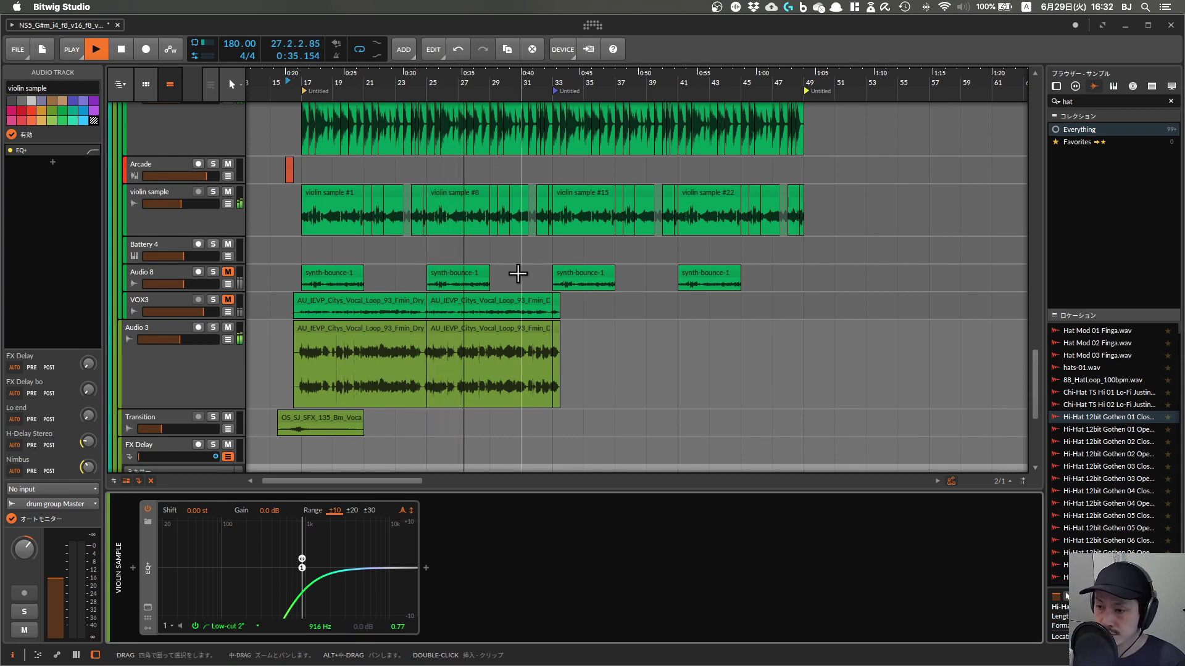
scroll(517, 274, up, 3)
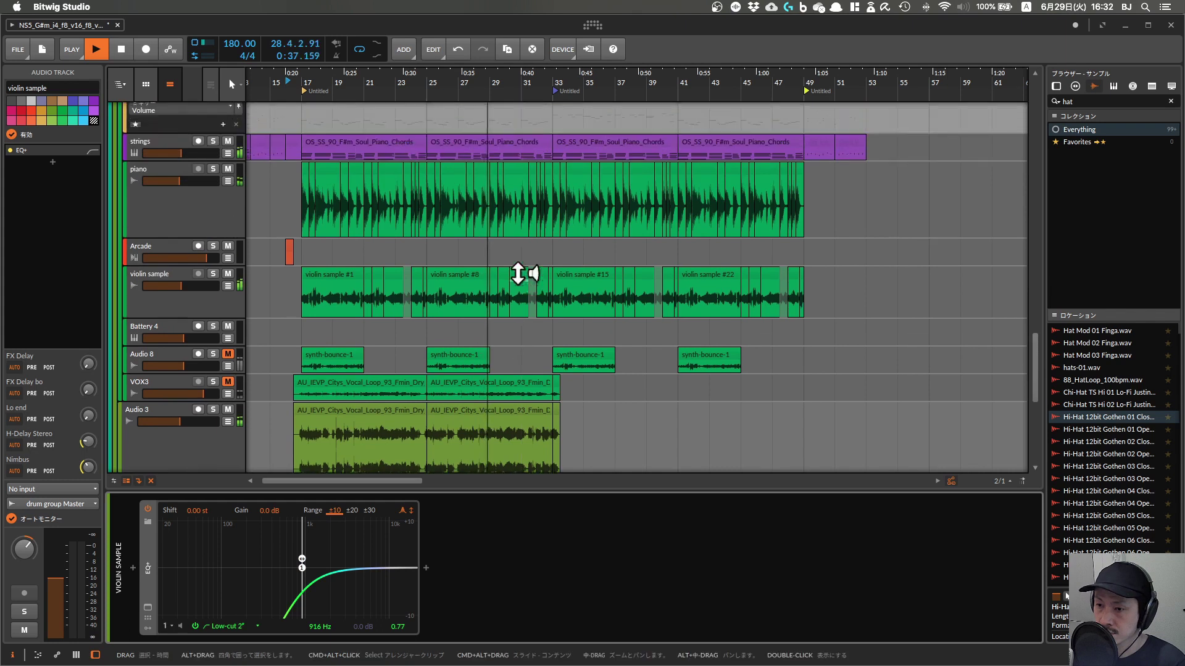
Look over the SYNTH, bass, kick, snare and HATS tracks while the arrangement keeps playing
scroll(519, 273, up, 9)
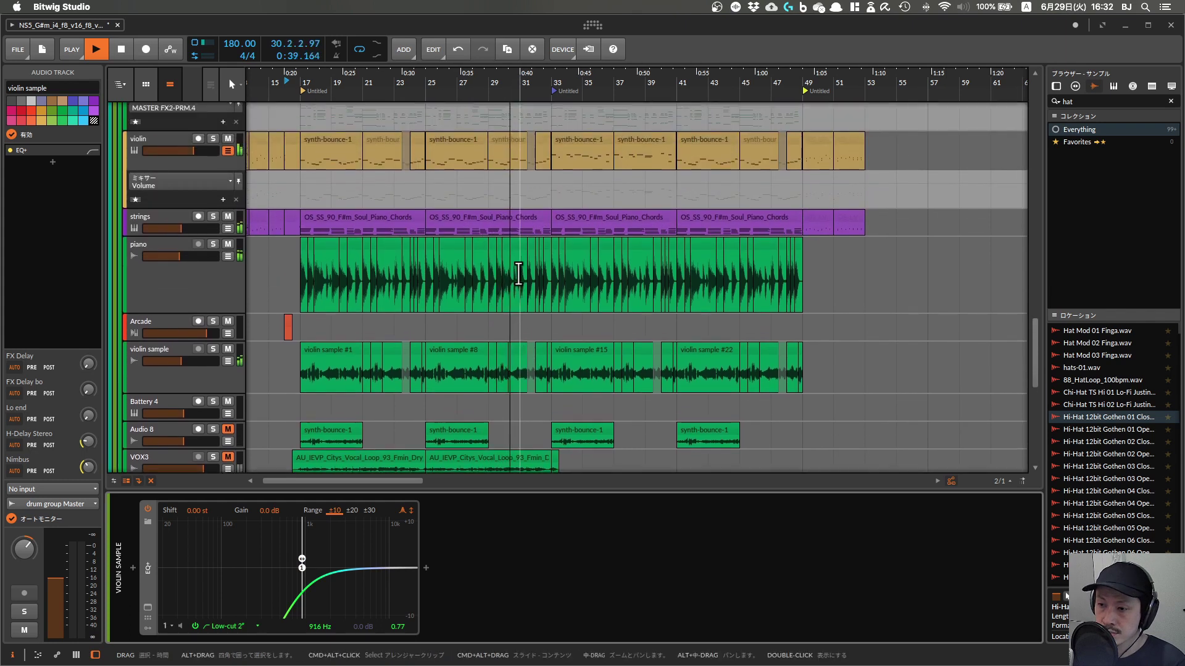
scroll(518, 274, up, 10)
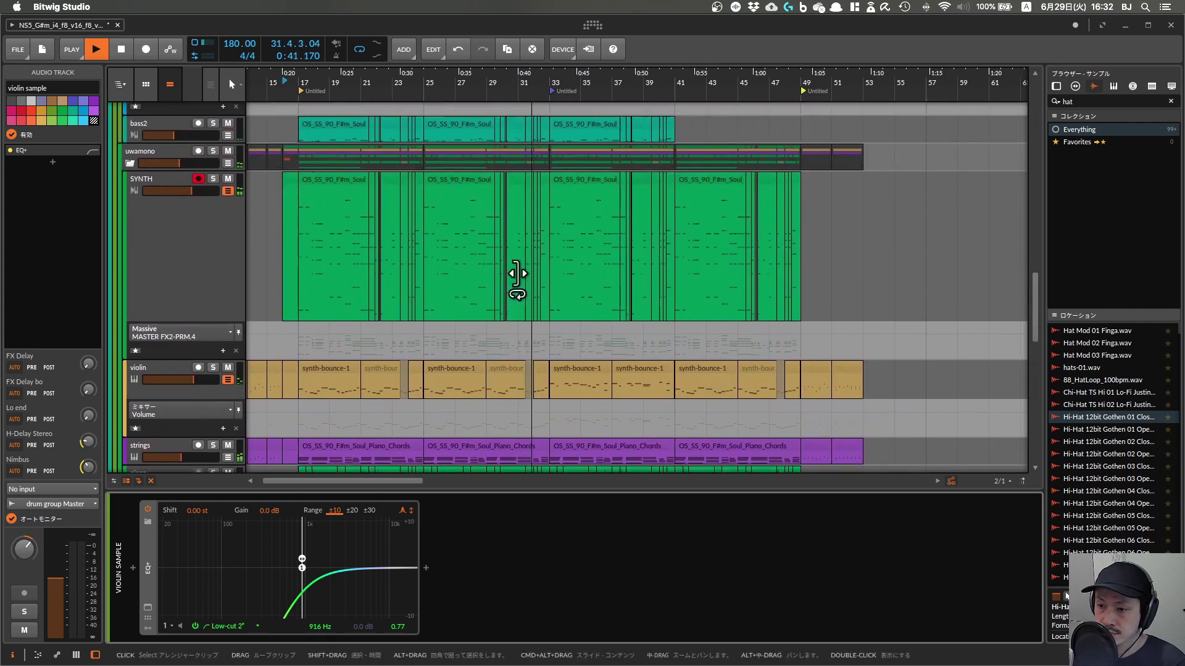
scroll(519, 274, up, 8)
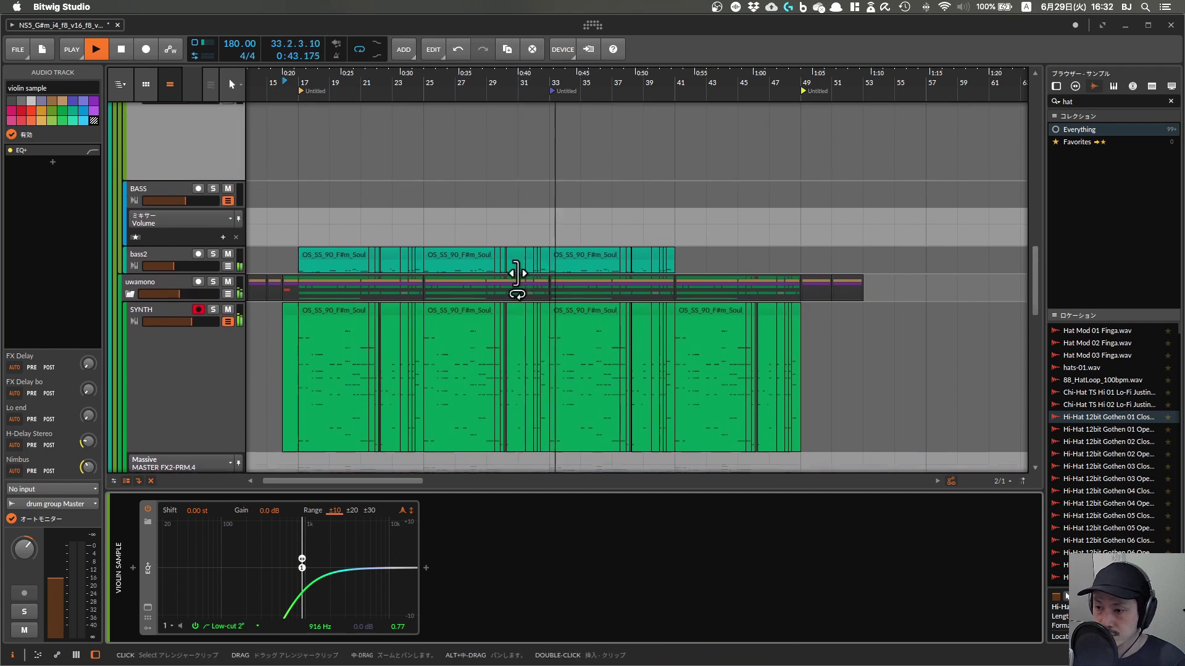
scroll(518, 274, up, 8)
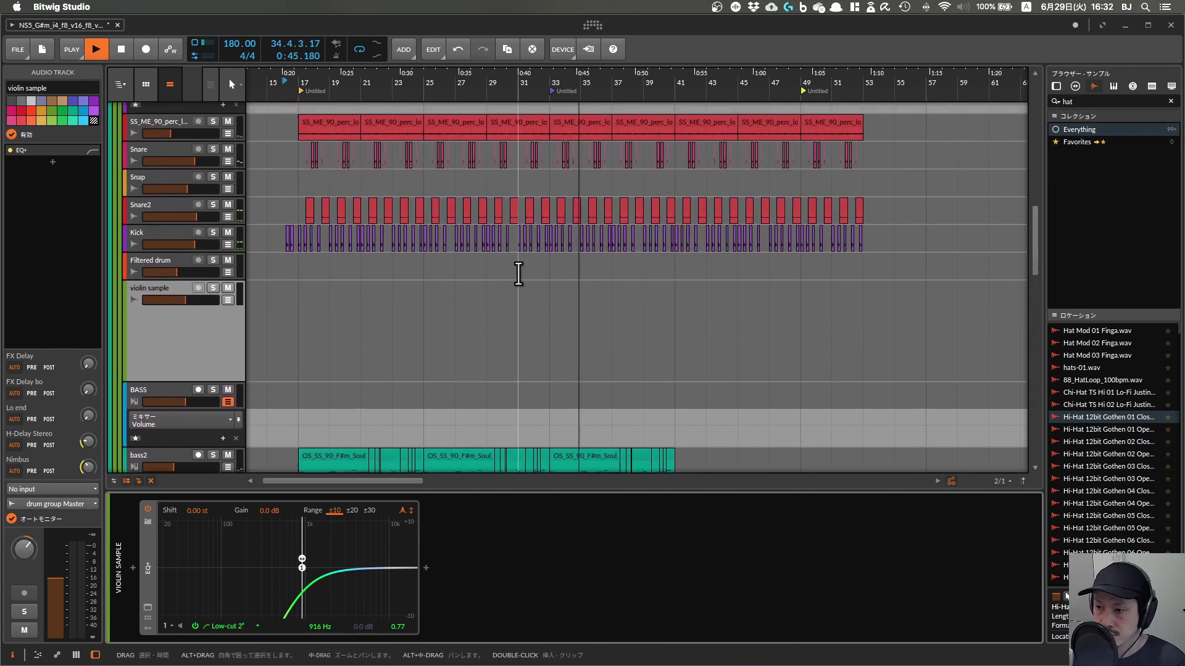
scroll(518, 274, up, 7)
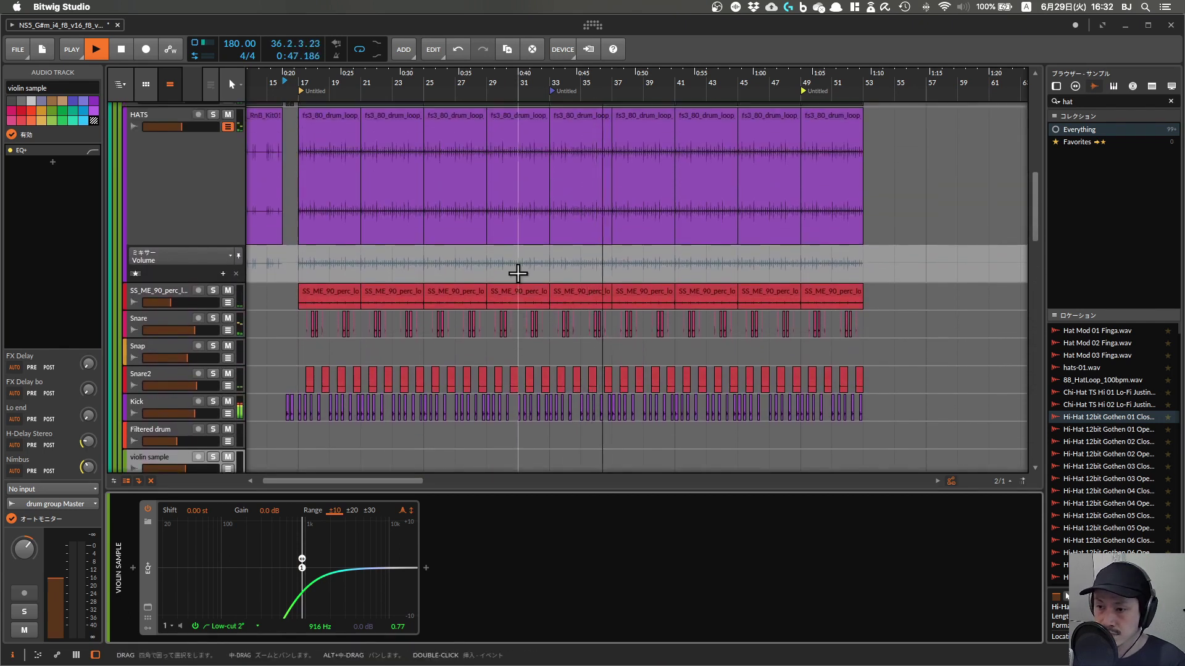
scroll(518, 274, down, 10)
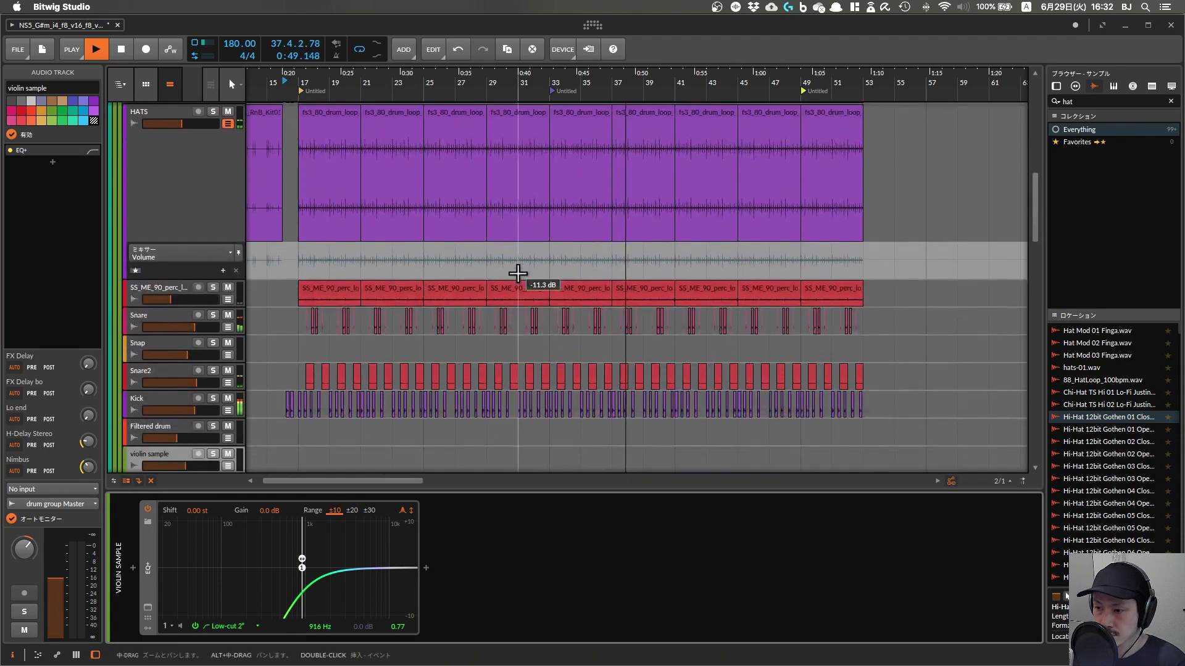
scroll(518, 273, down, 20)
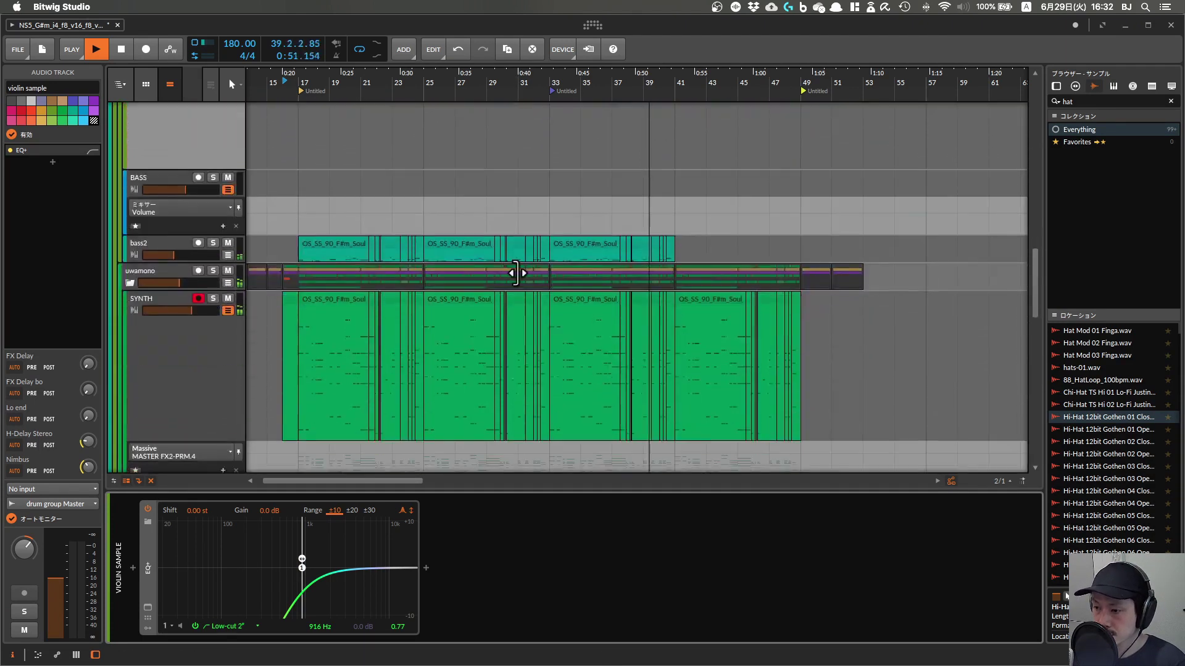
scroll(517, 274, down, 17)
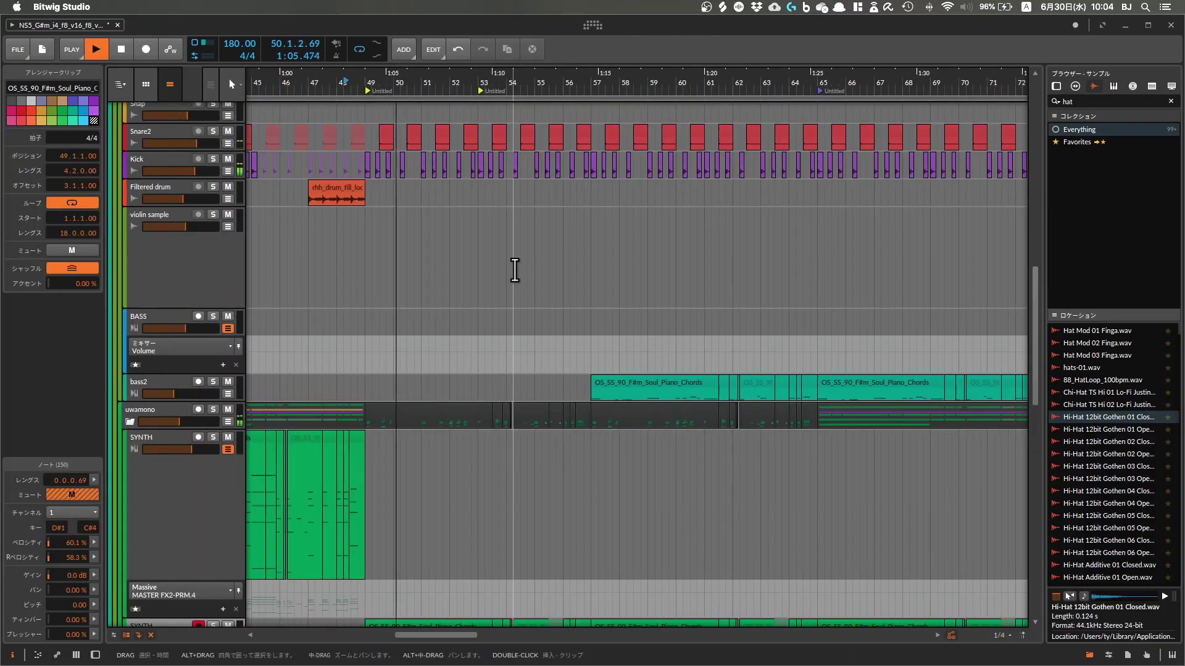
Select the soloed second SYNTH track, view its BELLUS BLINGUS patch in Massive, and close the plugin window
scroll(512, 267, down, 8)
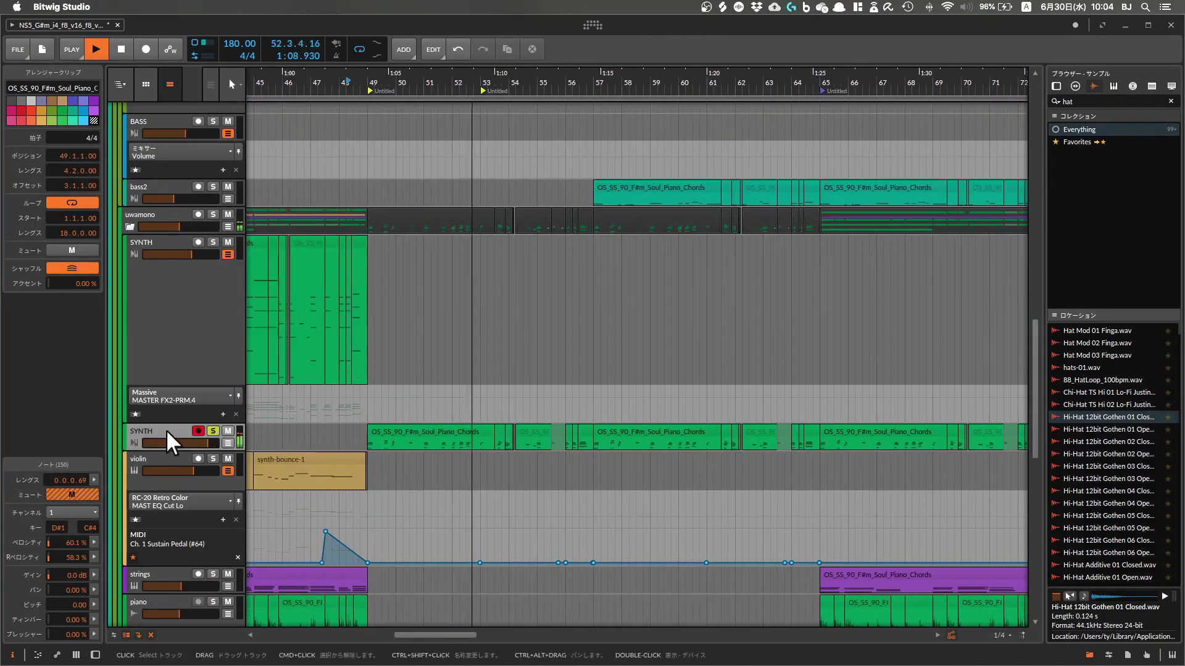
click(165, 430)
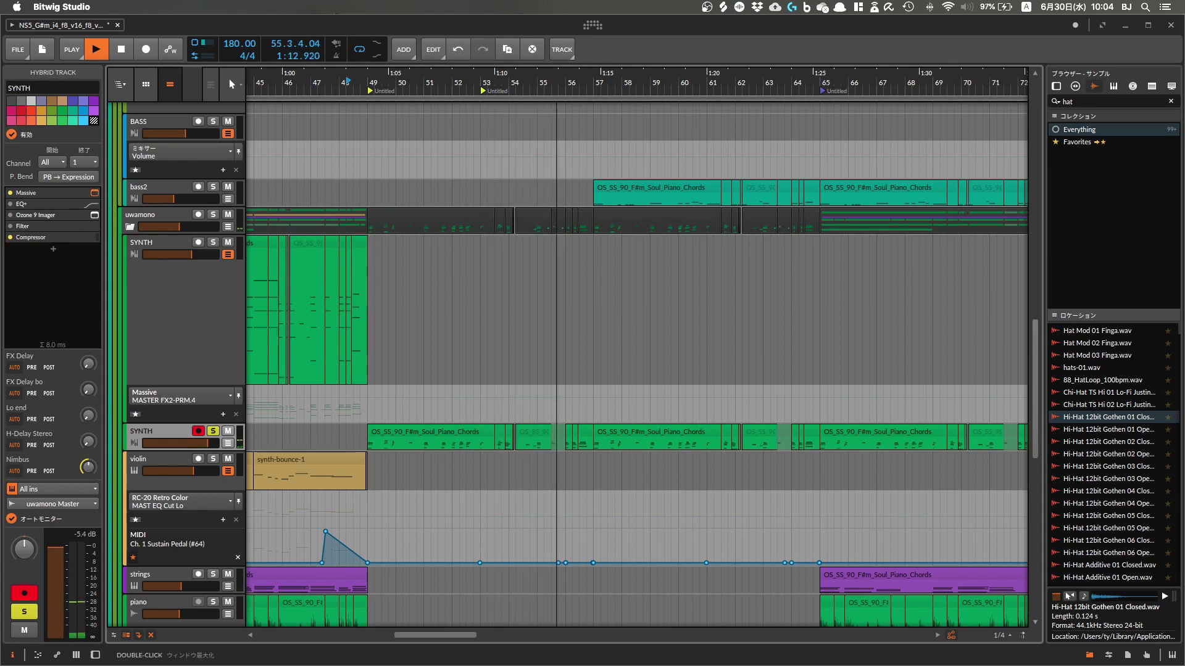
click(94, 193)
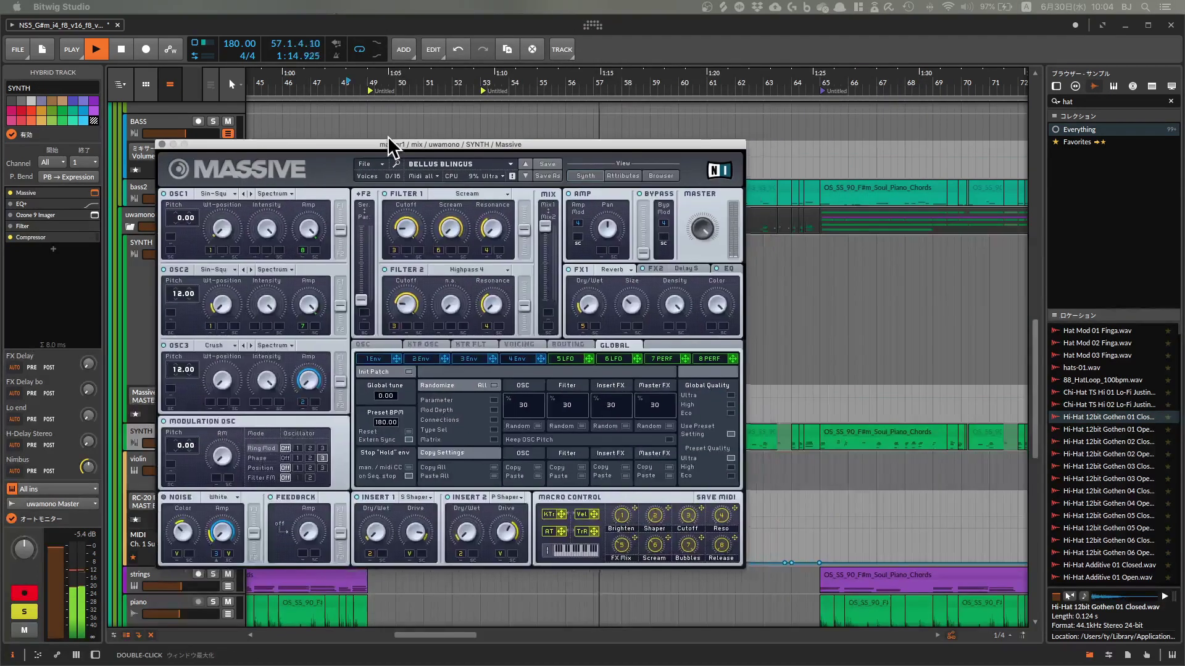
drag(376, 142, 311, 146)
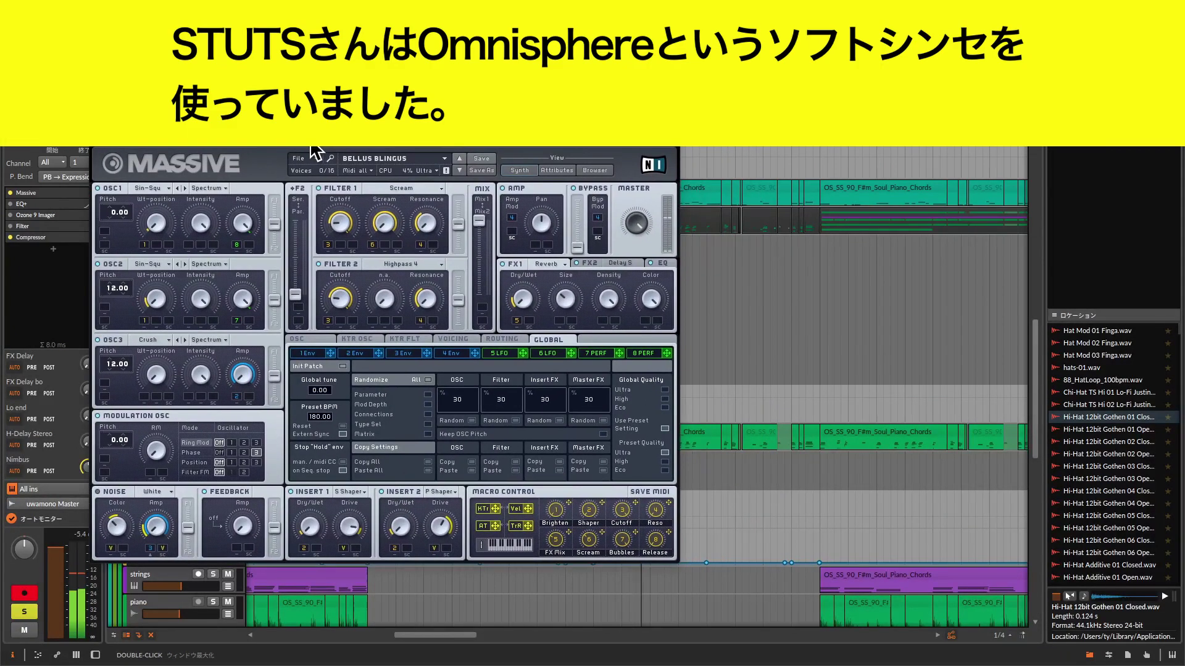
click(98, 143)
Turn off solo on the second SYNTH track and listen to the section from bar 49 with all tracks
scroll(399, 262, down, 3)
scroll(455, 346, down, 2)
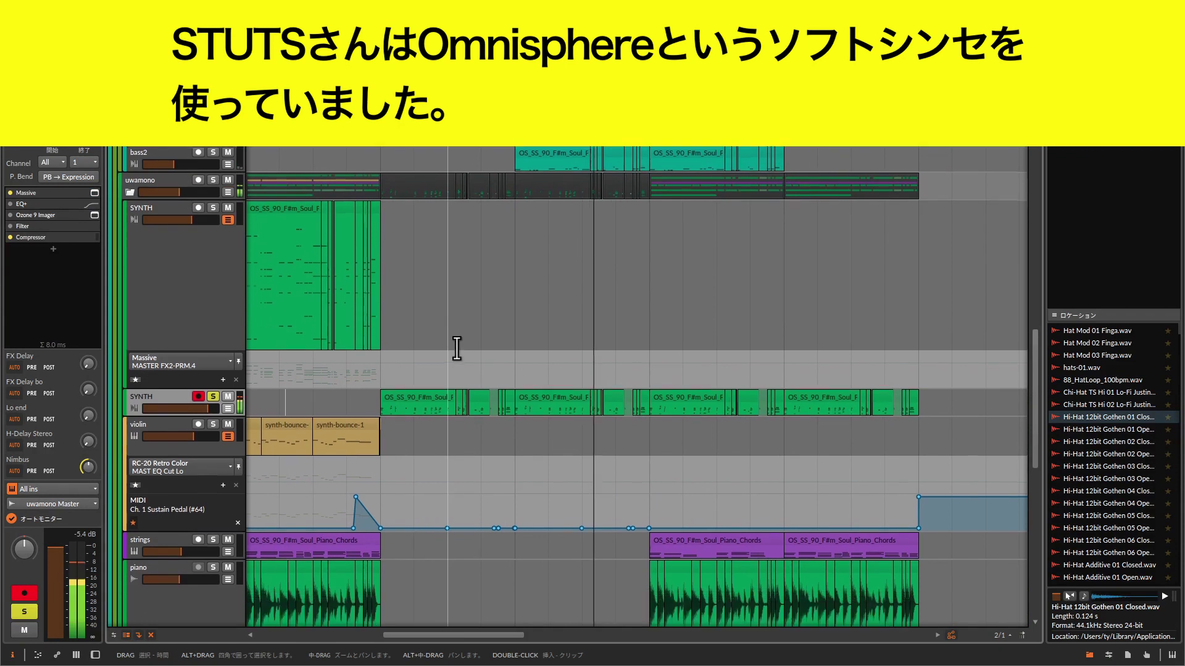
scroll(432, 398, right, 2)
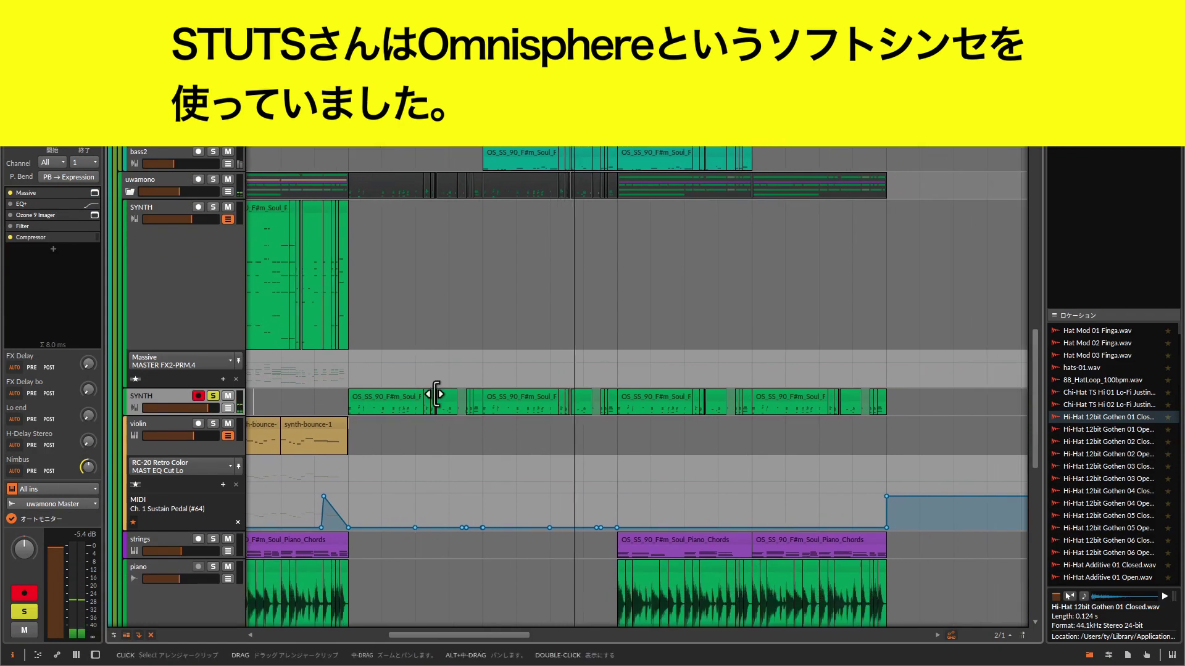
click(213, 397)
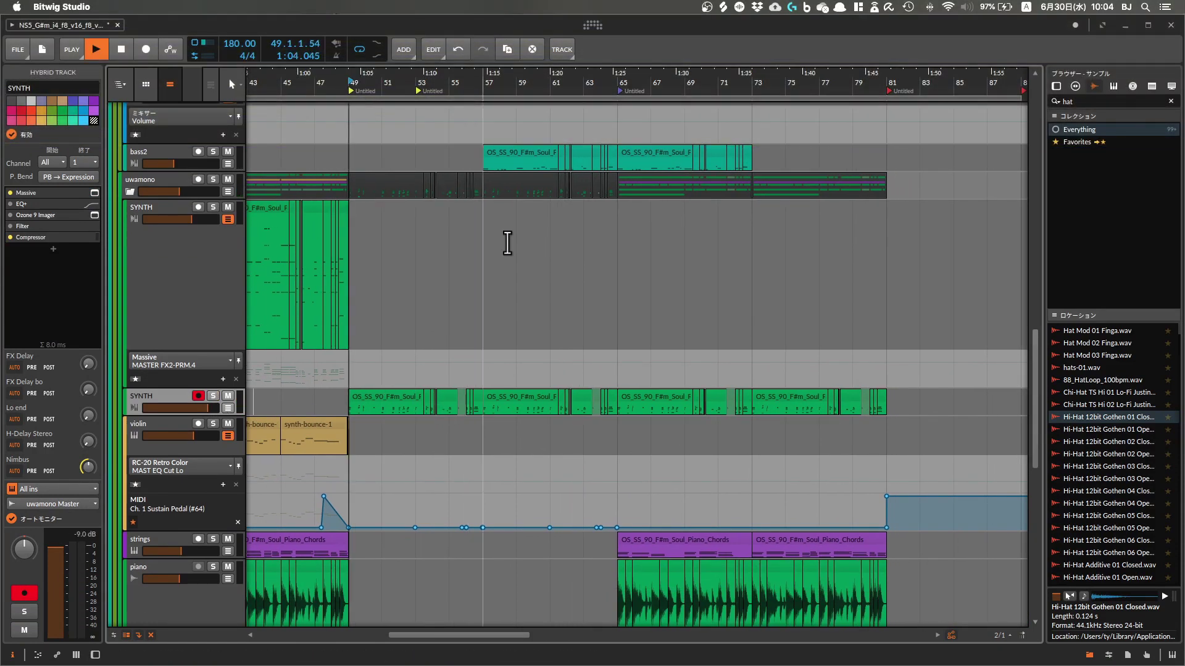
scroll(583, 346, down, 3)
scroll(585, 351, right, 2)
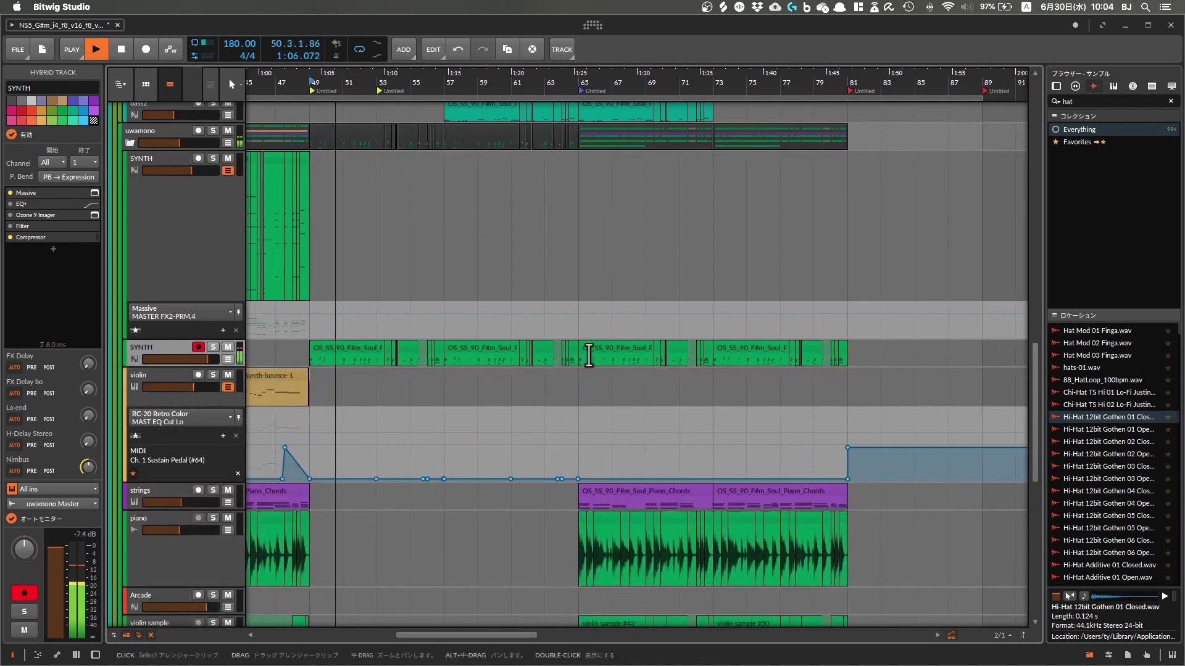
scroll(543, 432, down, 4)
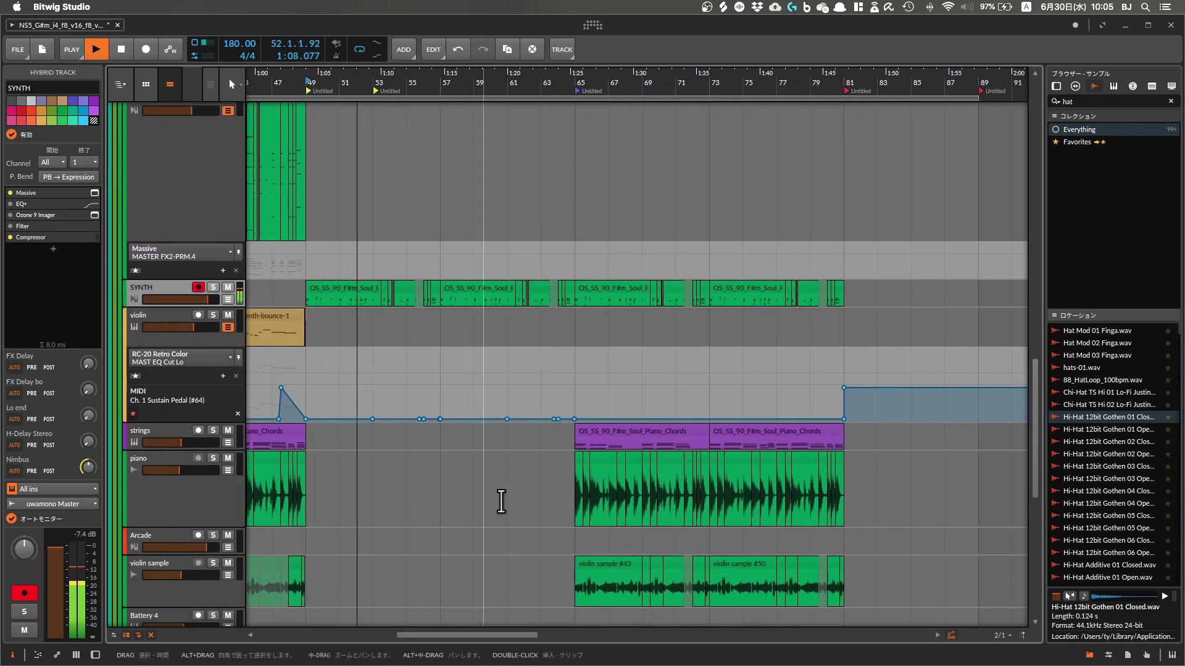
Move the playback start to bar 65 and play the section where strings, piano and violin sample come in
click(581, 84)
key(space)
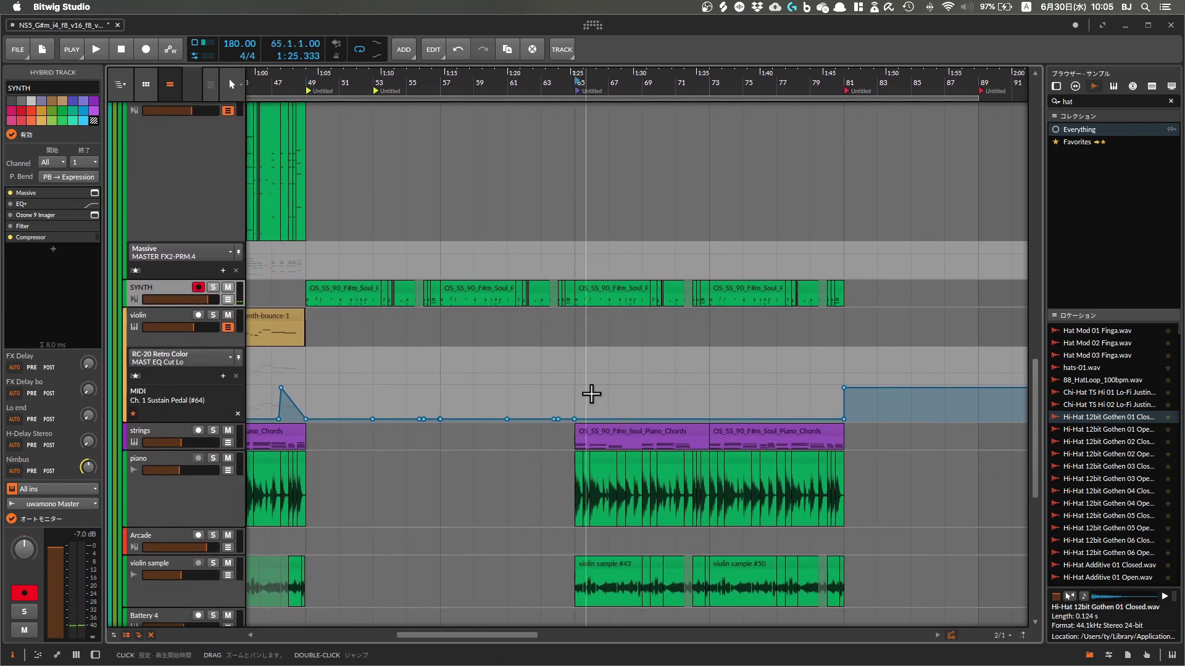
key(space)
scroll(572, 514, up, 3)
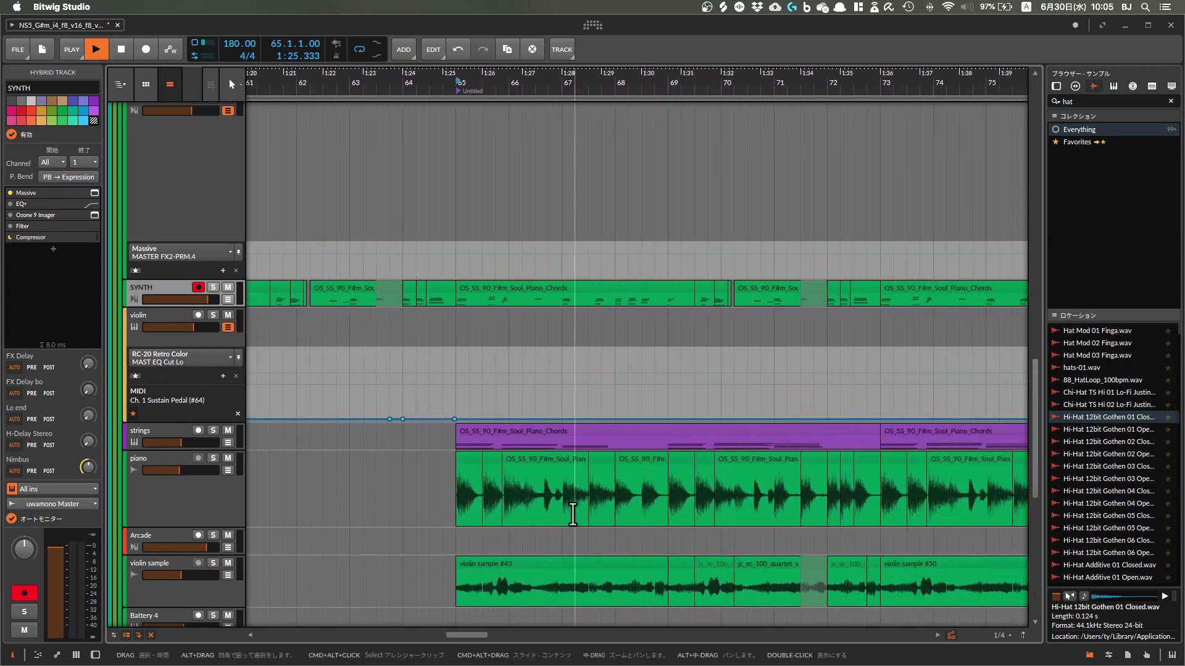
Solo the piano track briefly while the section from bar 65 plays, and turn its solo off
scroll(573, 514, up, 6)
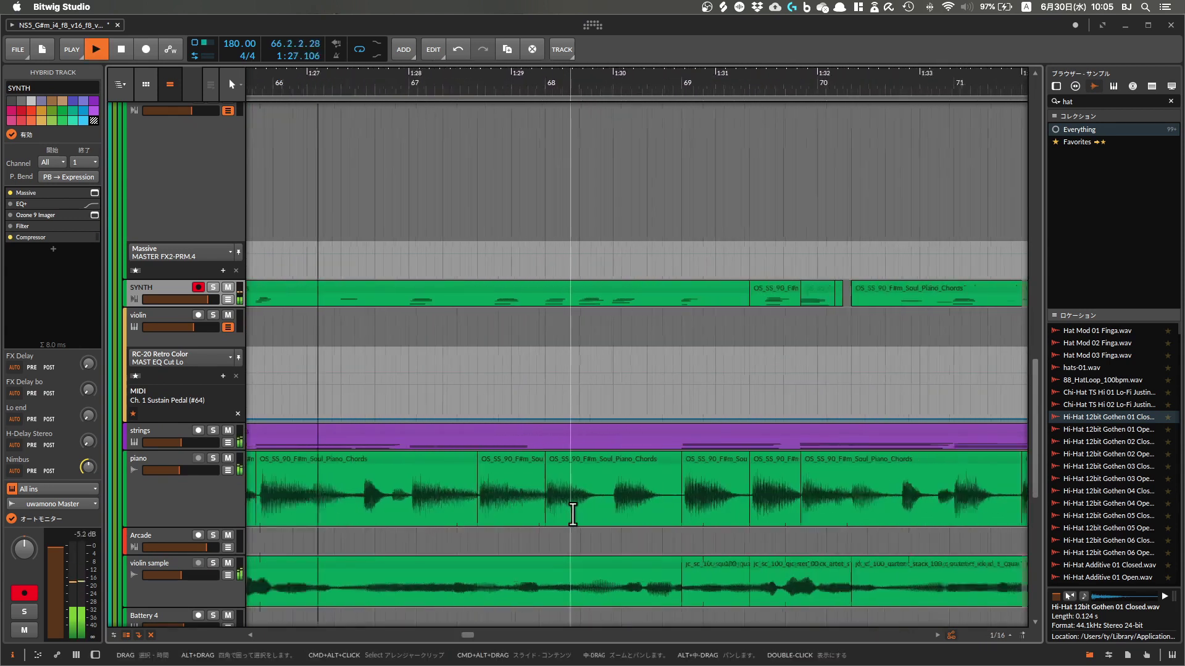
scroll(572, 514, down, 9)
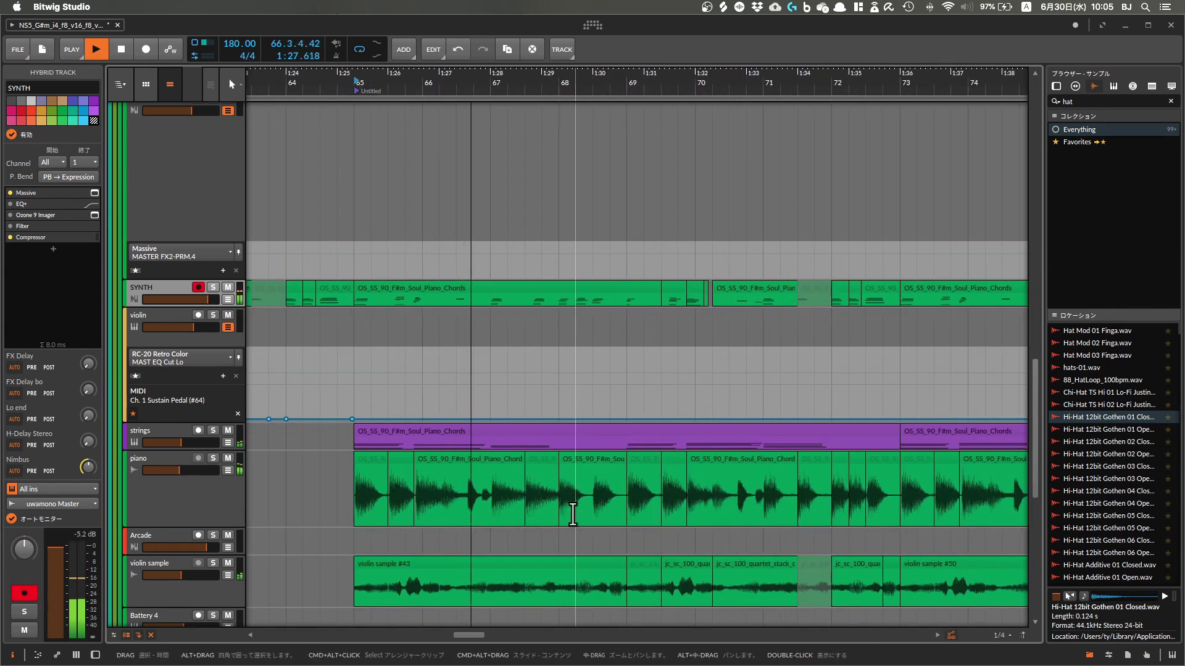
click(210, 457)
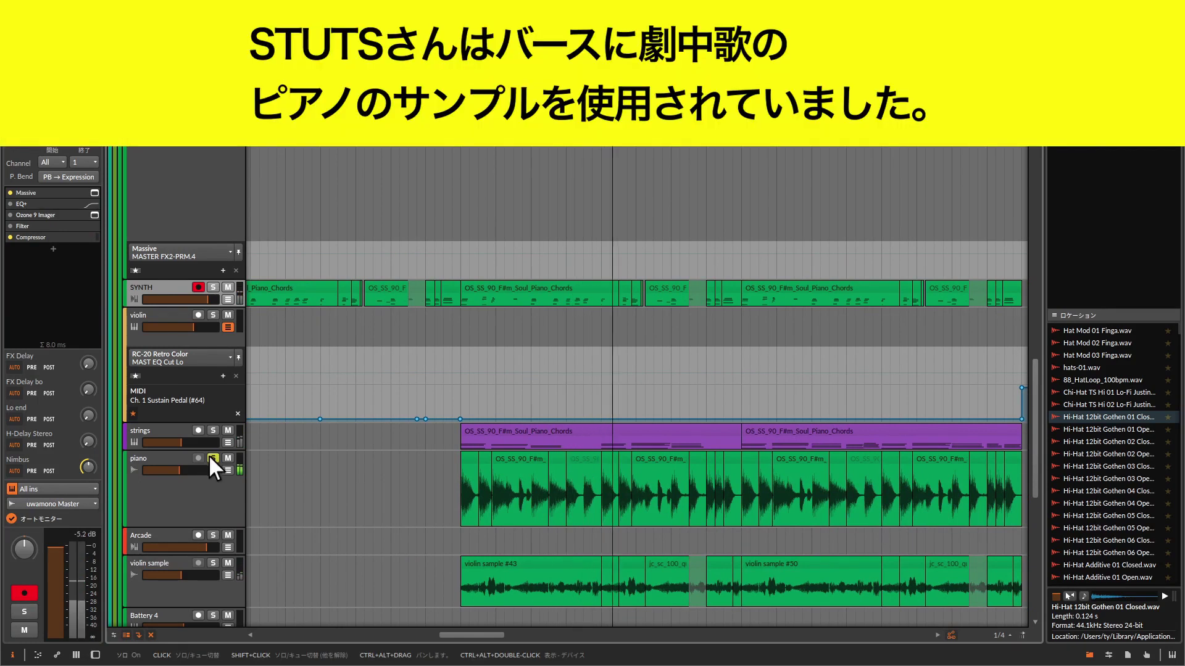
click(211, 457)
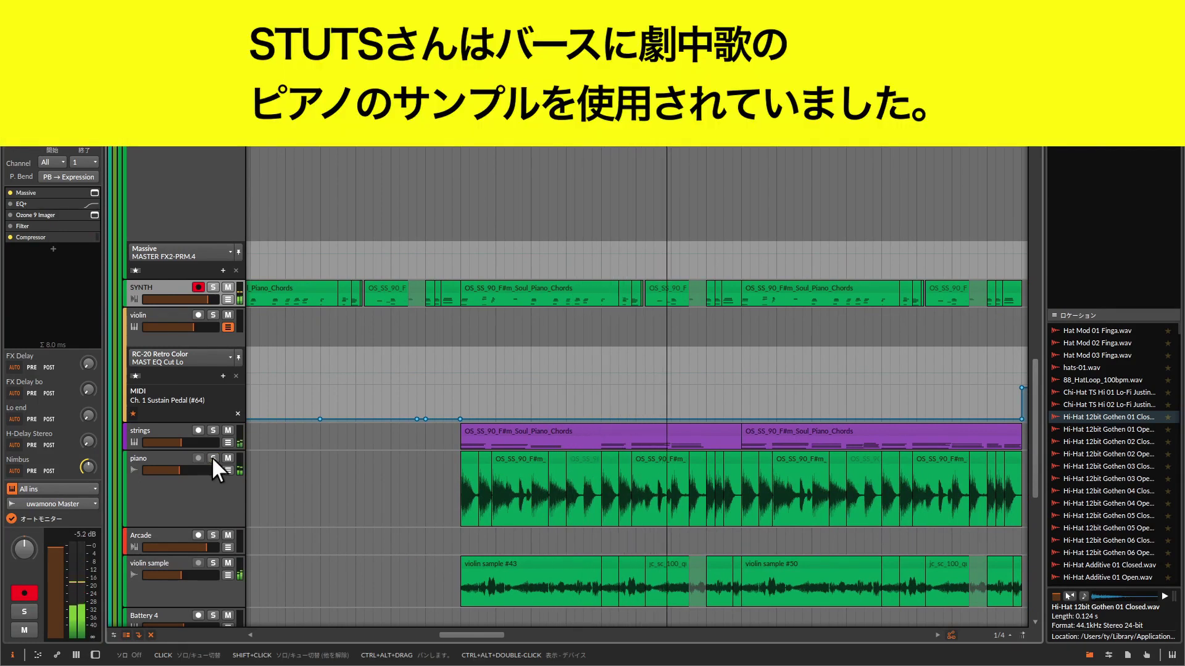
scroll(475, 522, up, 3)
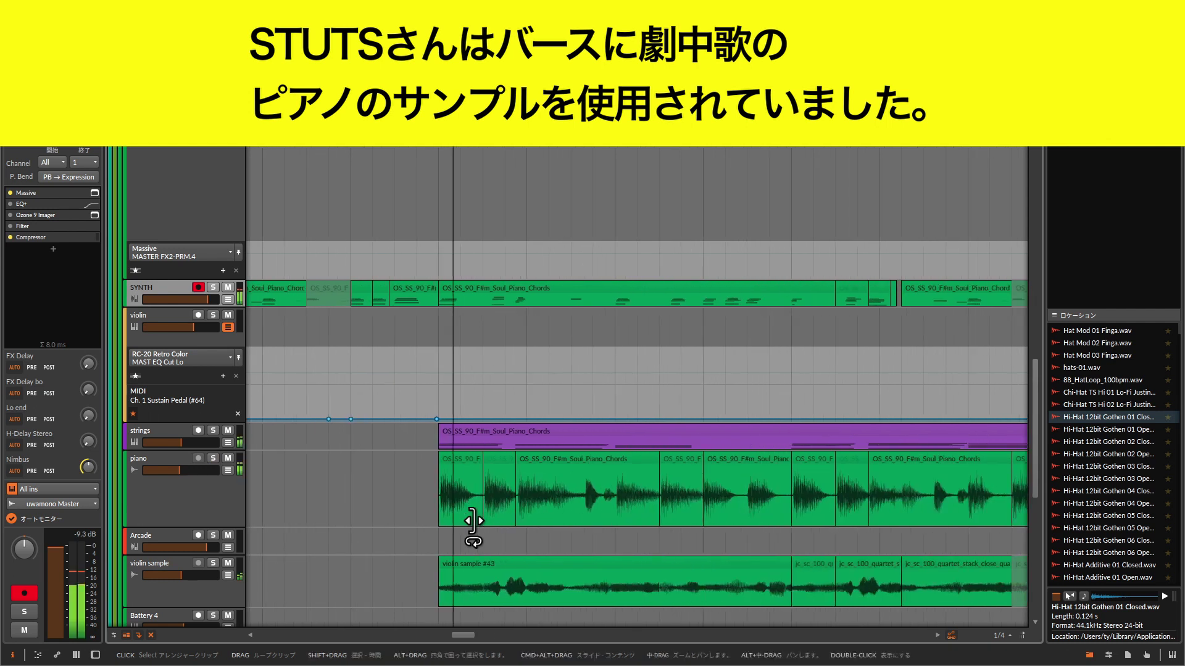
scroll(443, 519, up, 3)
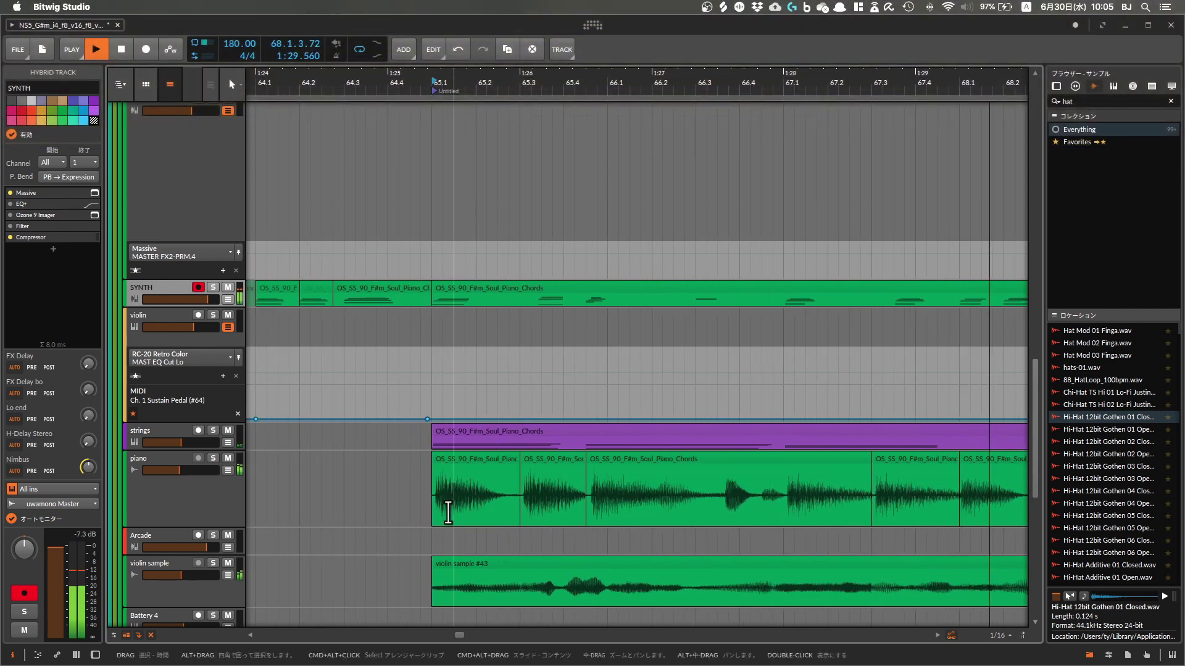
Select all the piano clips, trim their ends together to leave gaps between the chops, and play the result
key(space)
click(479, 504)
scroll(480, 504, up, 5)
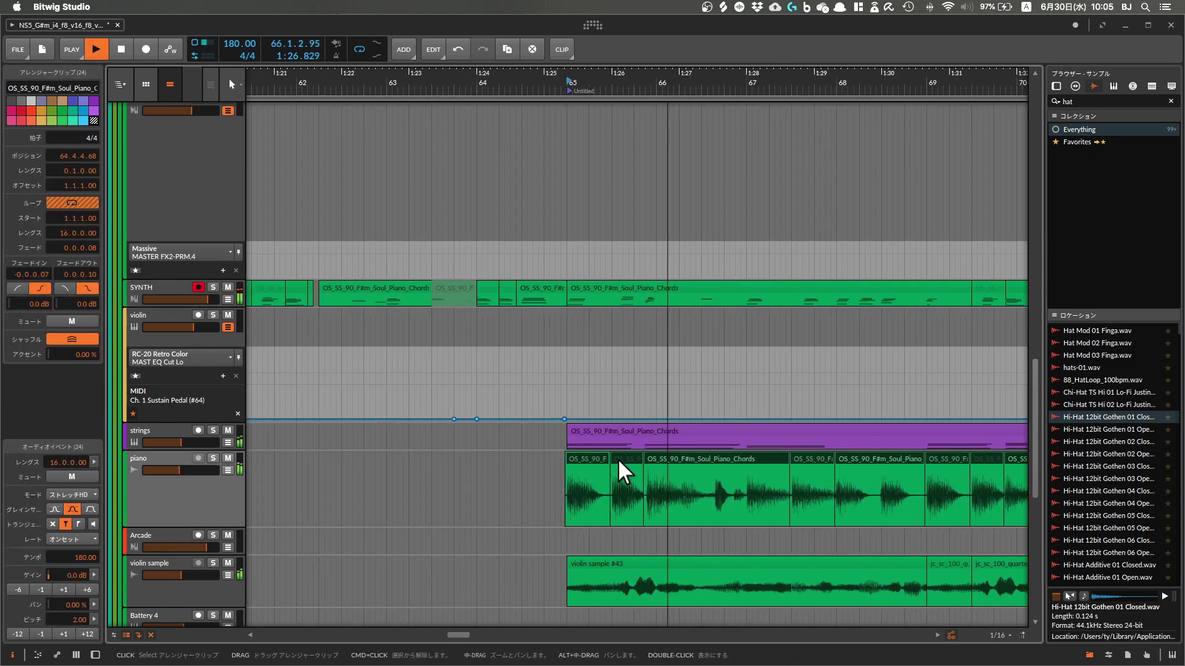
scroll(618, 459, right, 3)
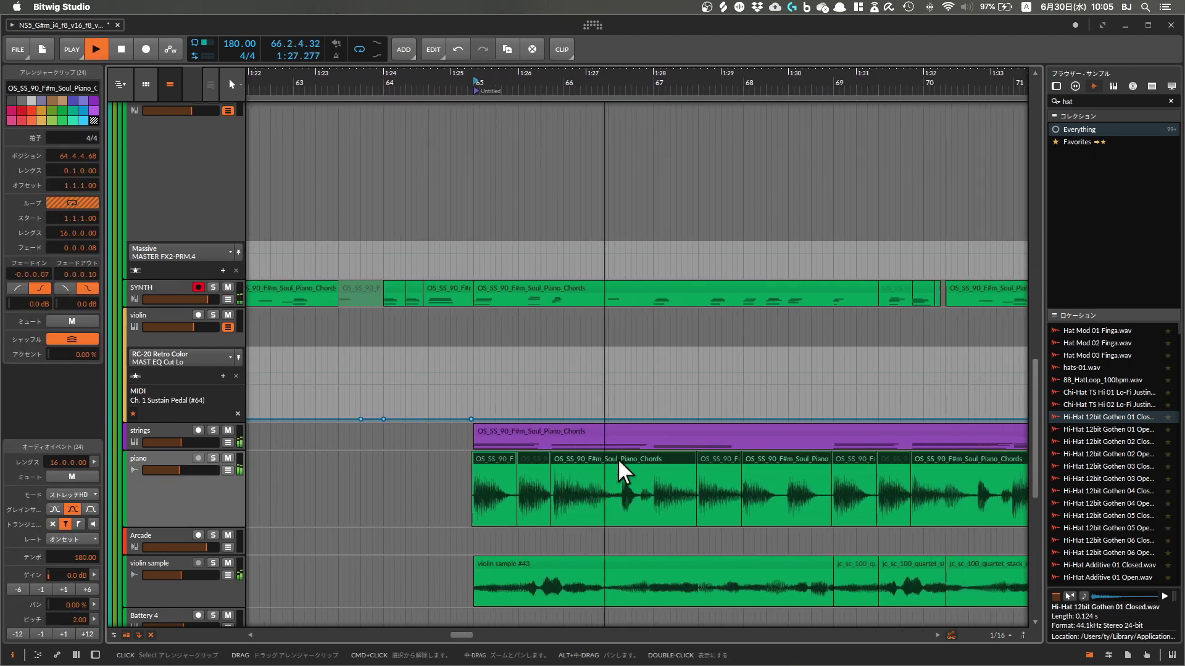
scroll(617, 458, right, 2)
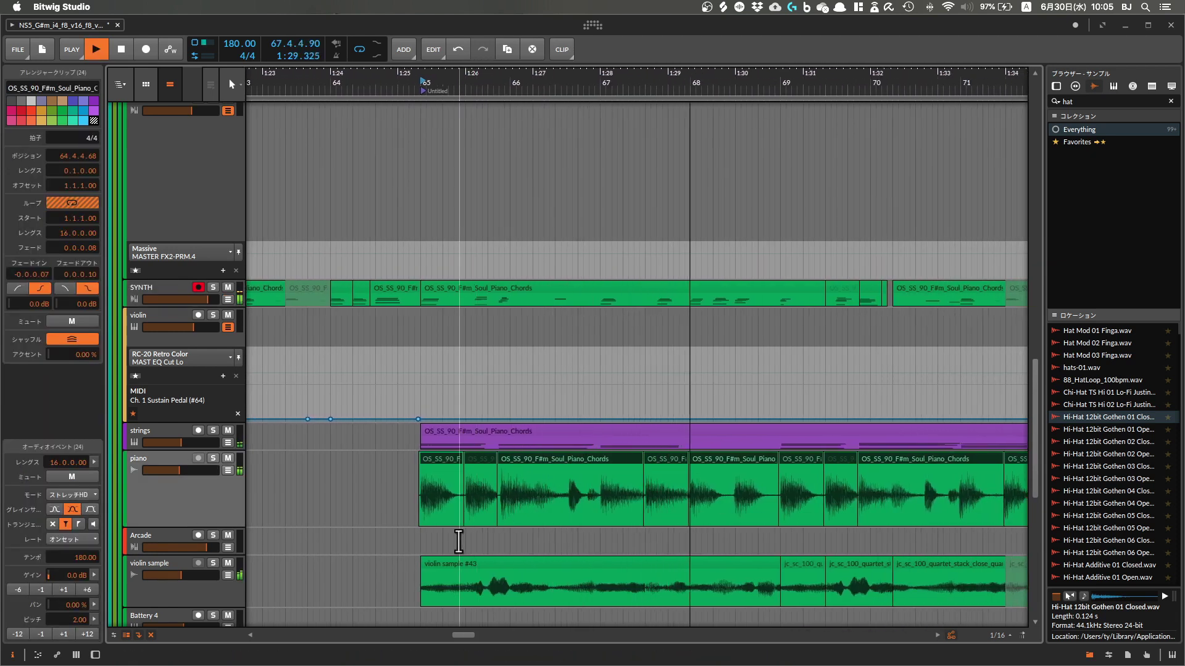
key(space)
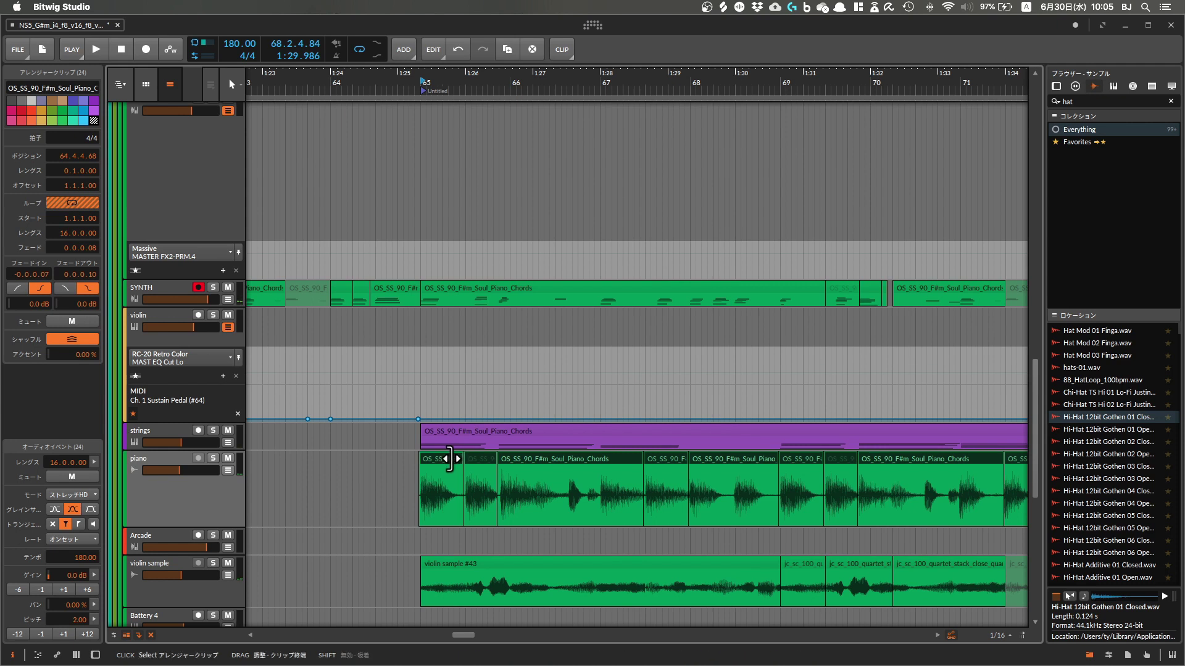
drag(450, 459, 437, 459)
key(space)
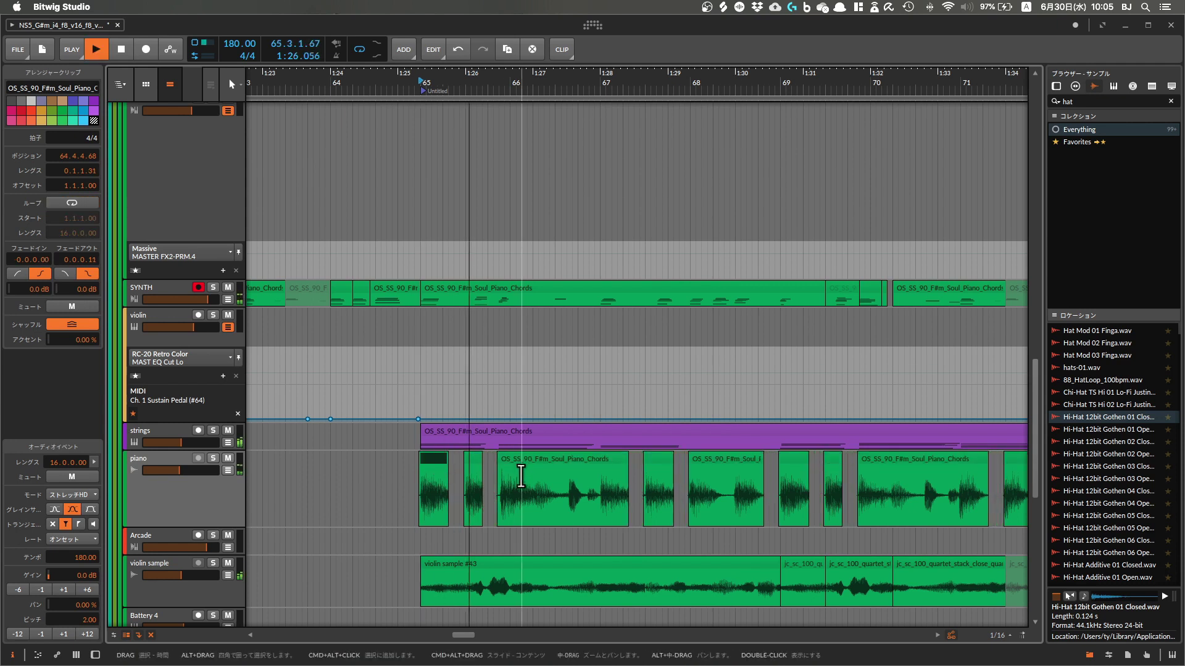
Delete the piano audio from 66.3.1.00 to 66.3.3.00 and the sliver between 64.4.3.00 and 65.1.1.00
scroll(500, 480, up, 5)
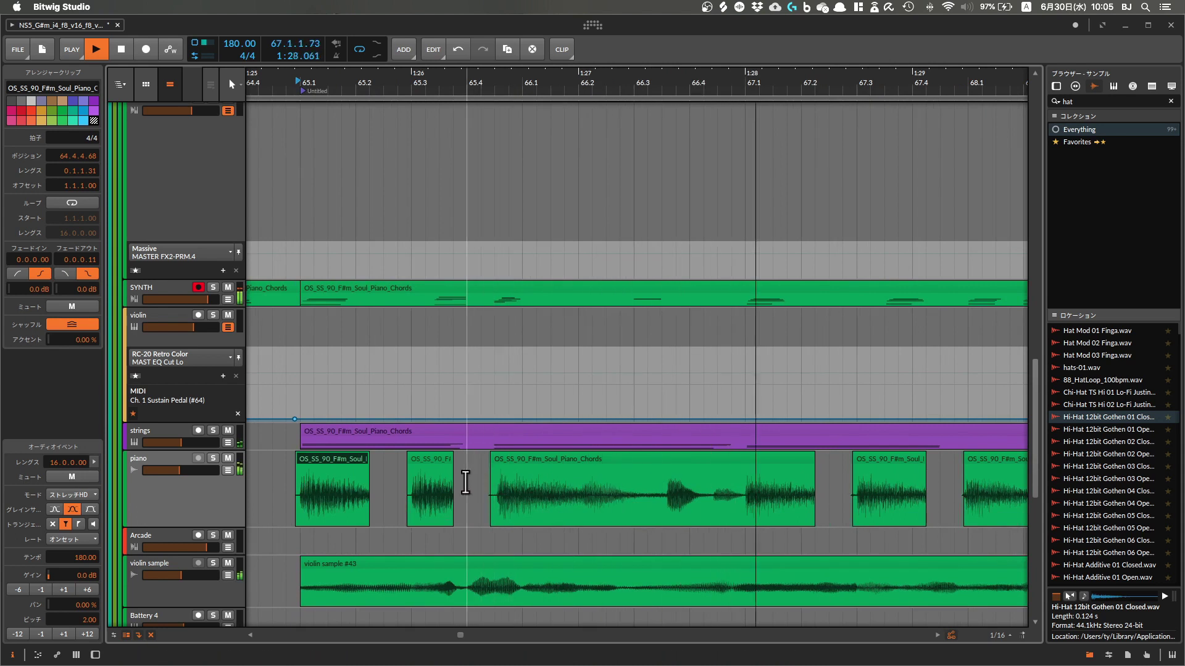
key(space)
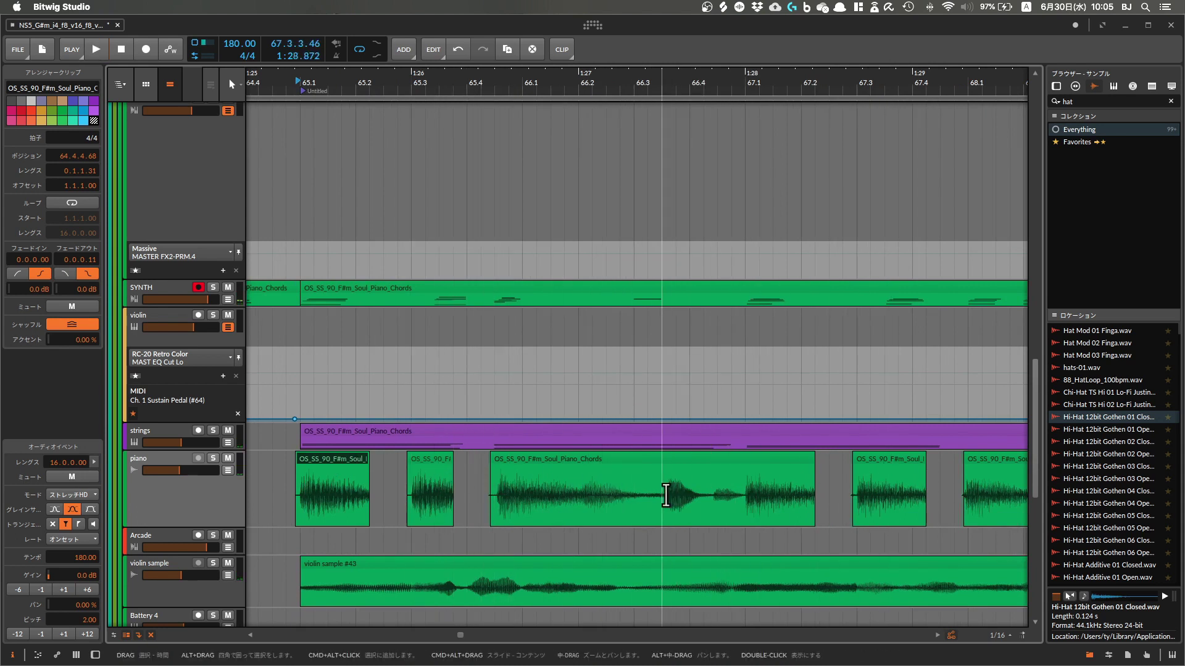
drag(666, 495, 632, 498)
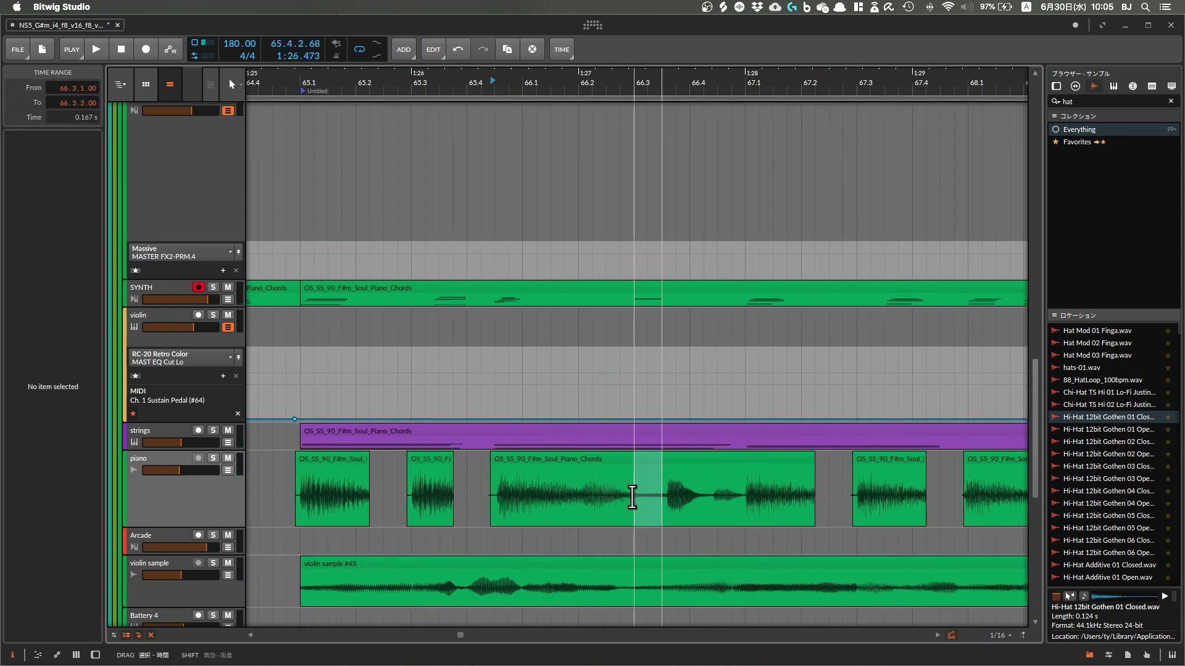
key(Delete)
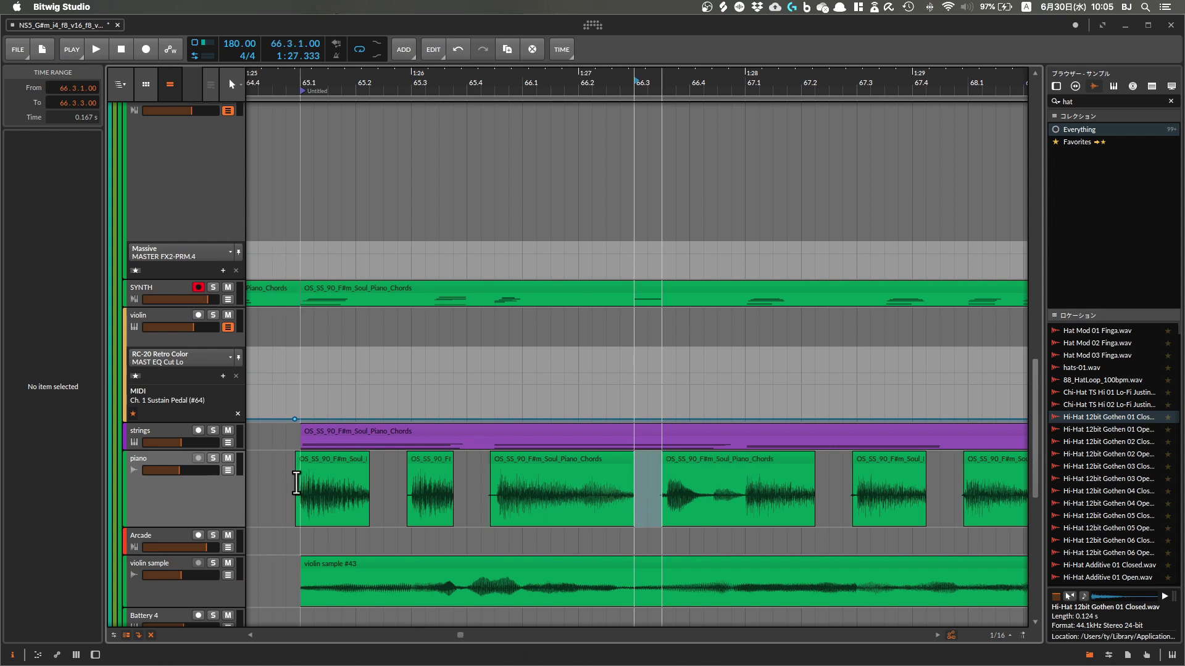
drag(296, 485, 273, 482)
key(Delete)
Solo the piano track and listen to its chopped clips from just before bar 65
click(213, 458)
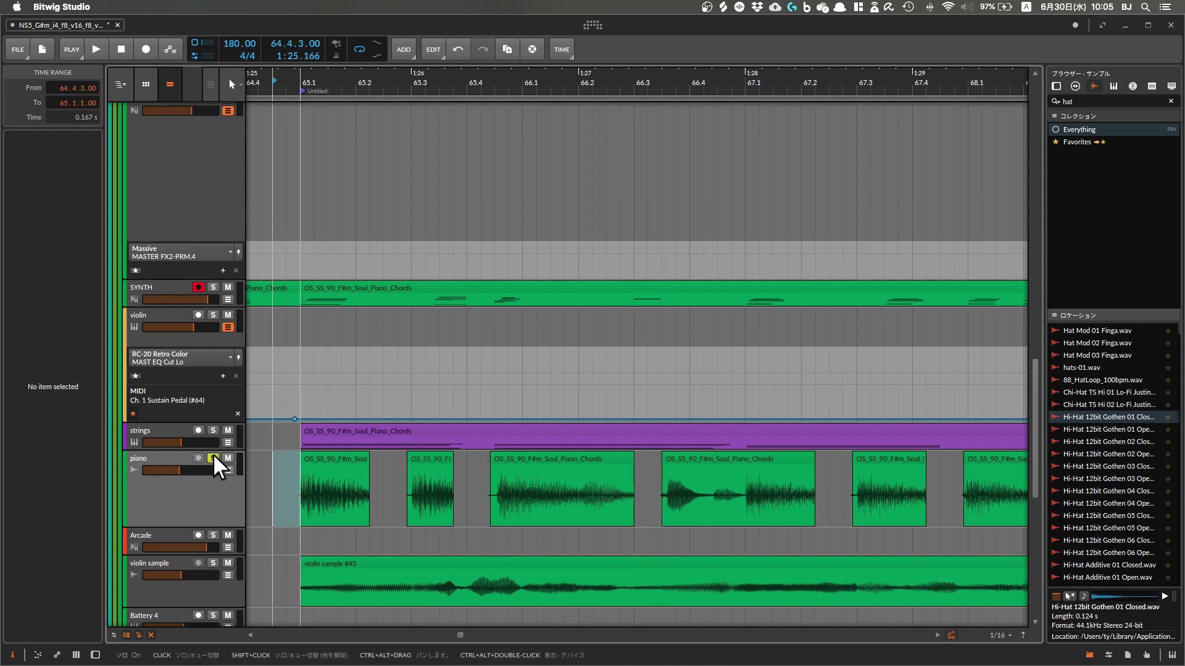
scroll(314, 475, up, 2)
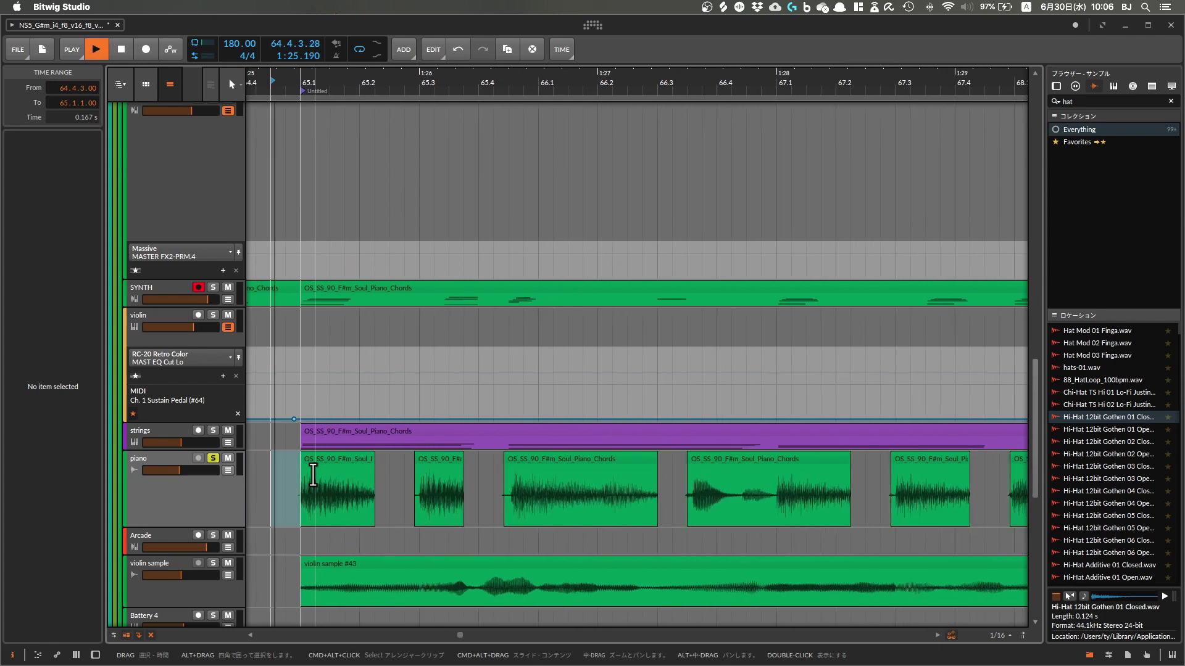
key(space)
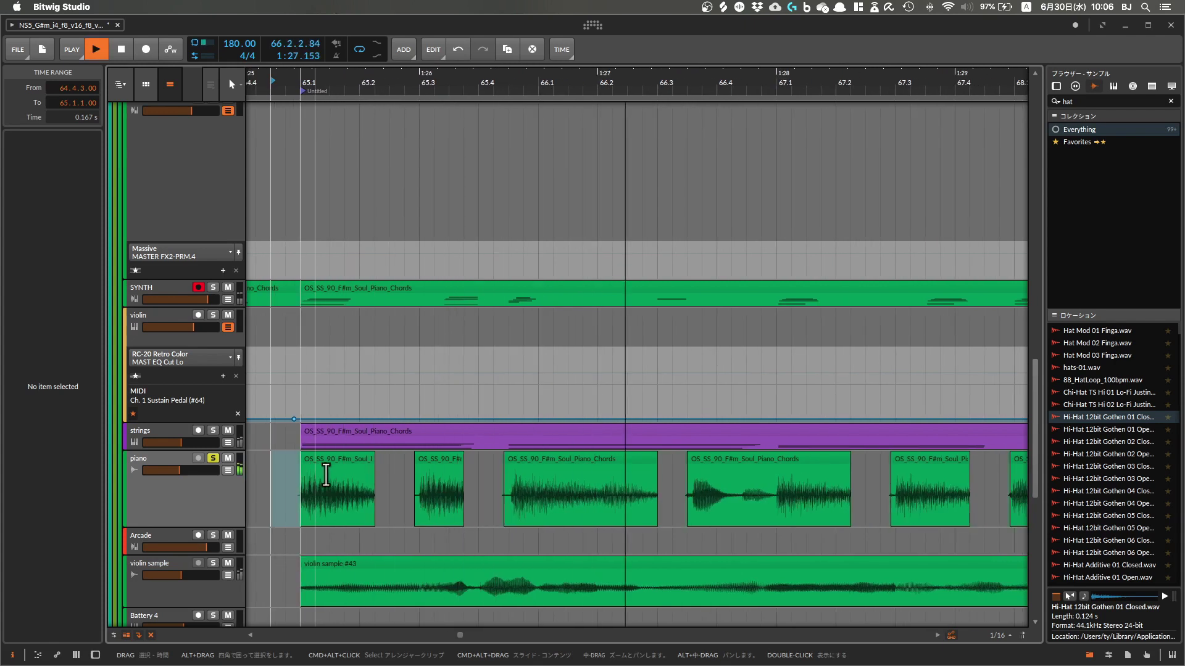
key(space)
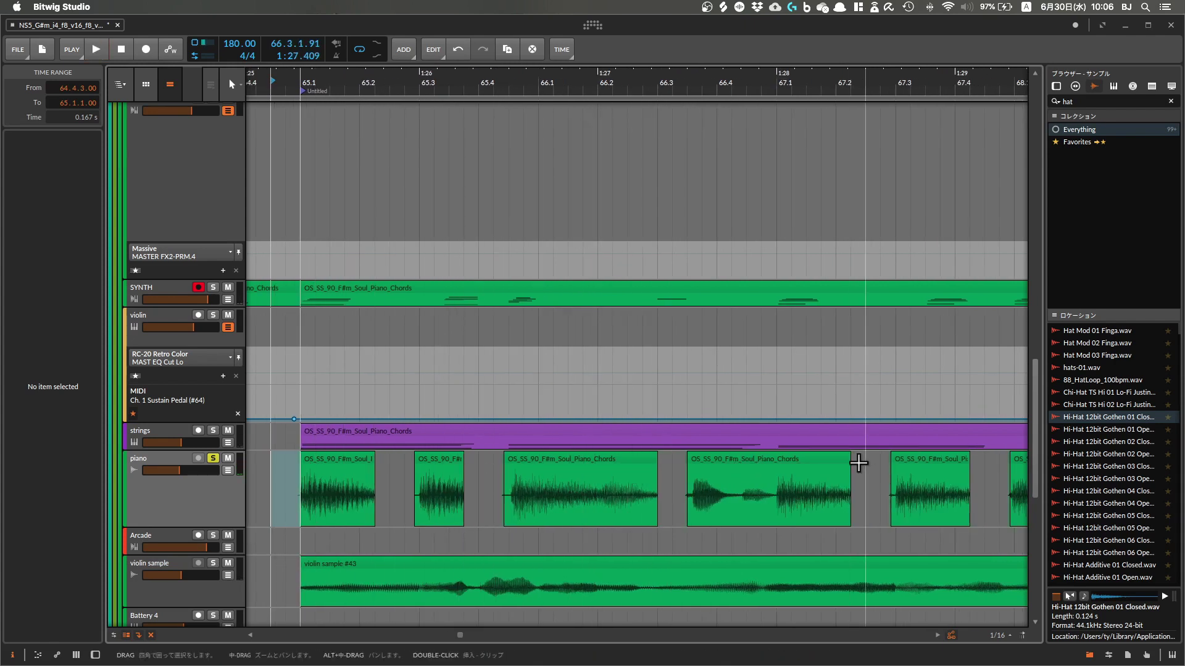
Select the first four piano clips, extend their ends together to close the gaps, with the first at 0.1.2.00, and listen
drag(858, 464, 324, 483)
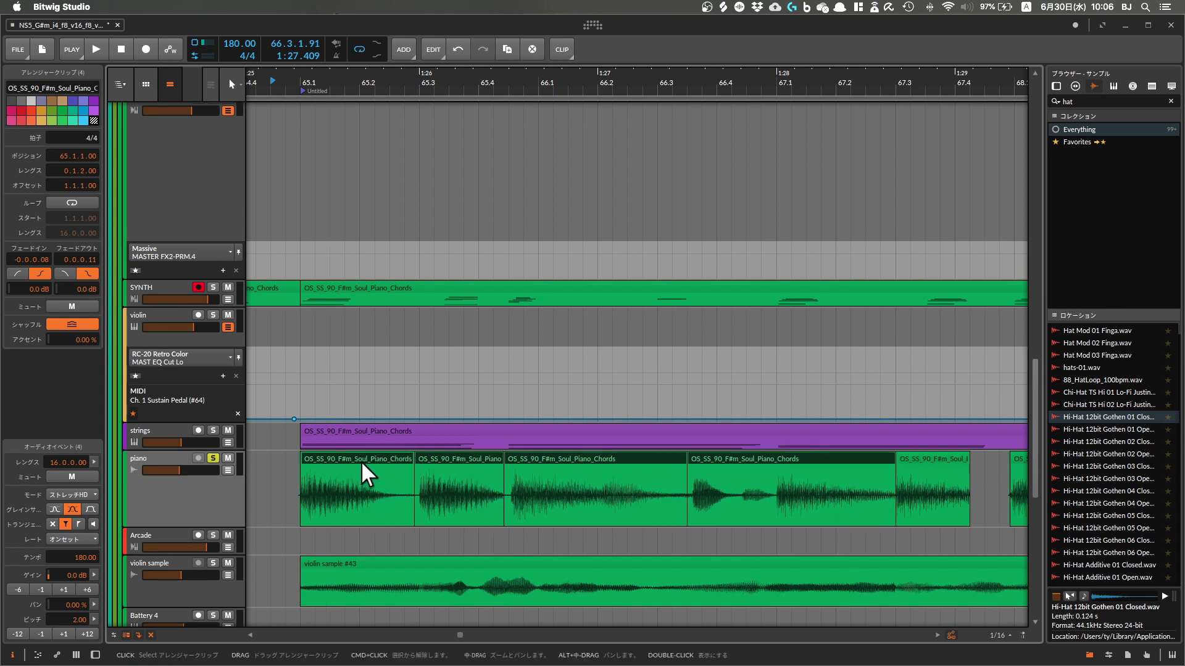
key(space)
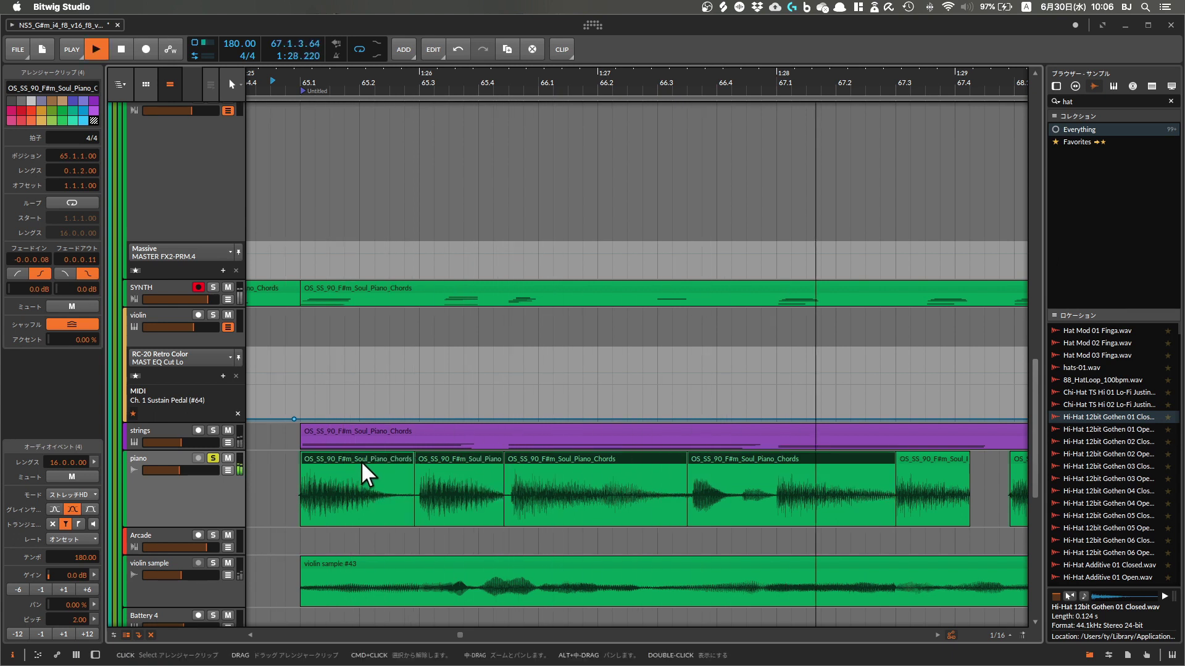
key(space)
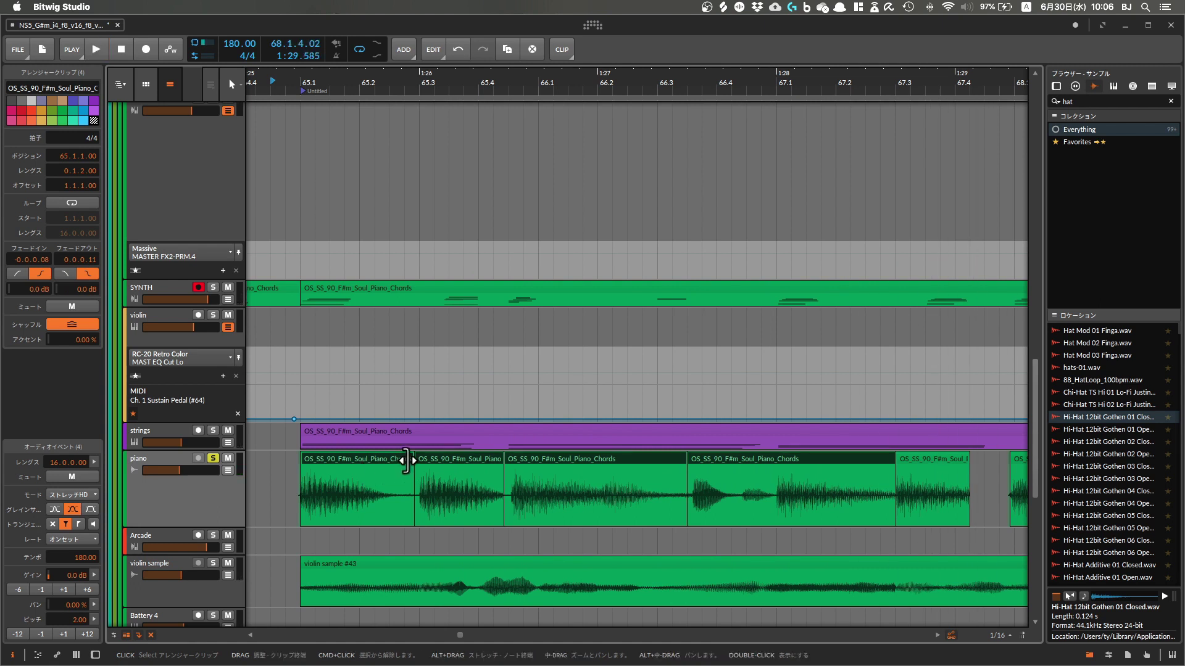
Trim the four selected piano clips back together, shortening the first to 0.0.2.31, and play the staccato version
scroll(405, 460, right, 2)
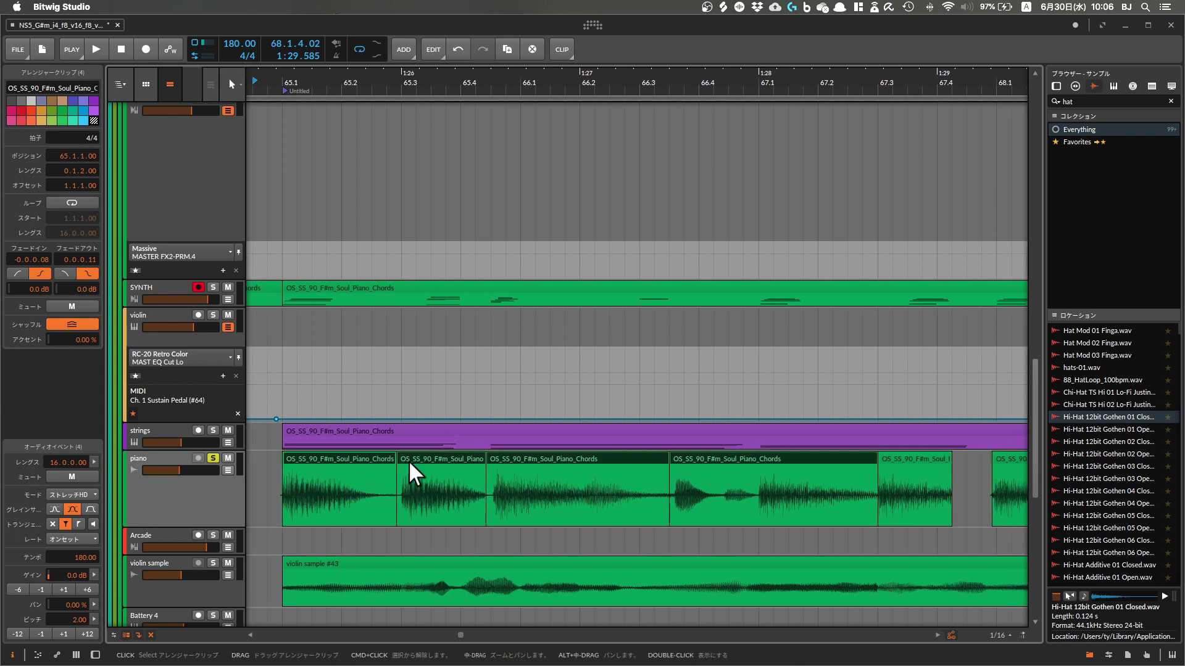
drag(386, 460, 337, 461)
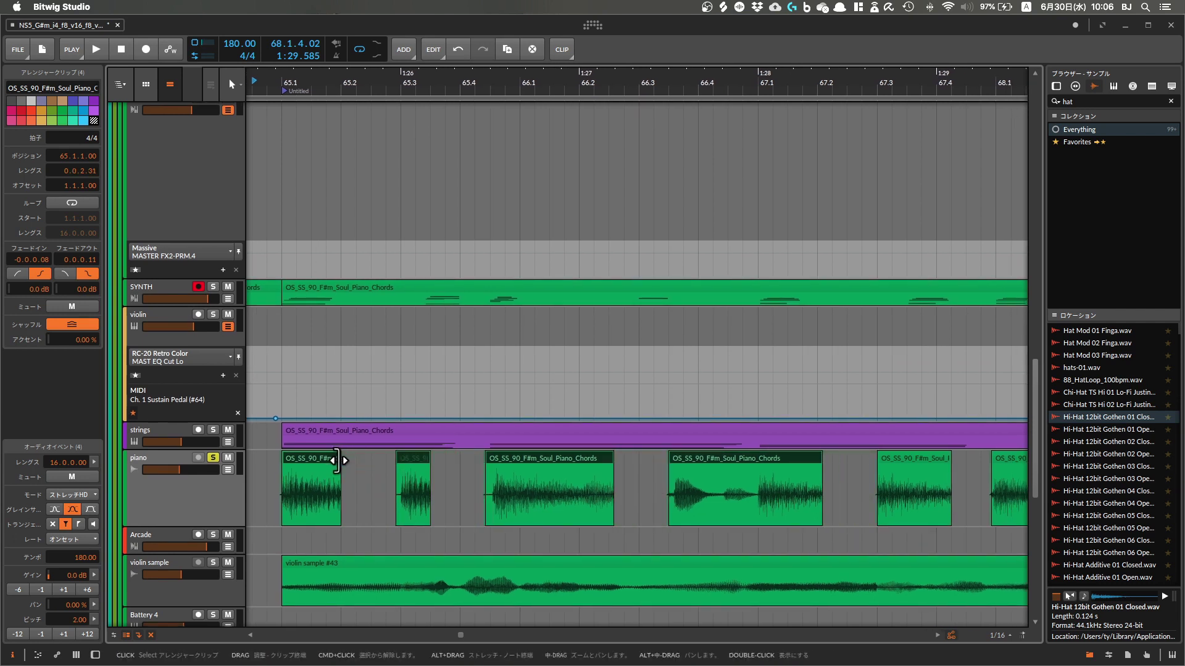
key(space)
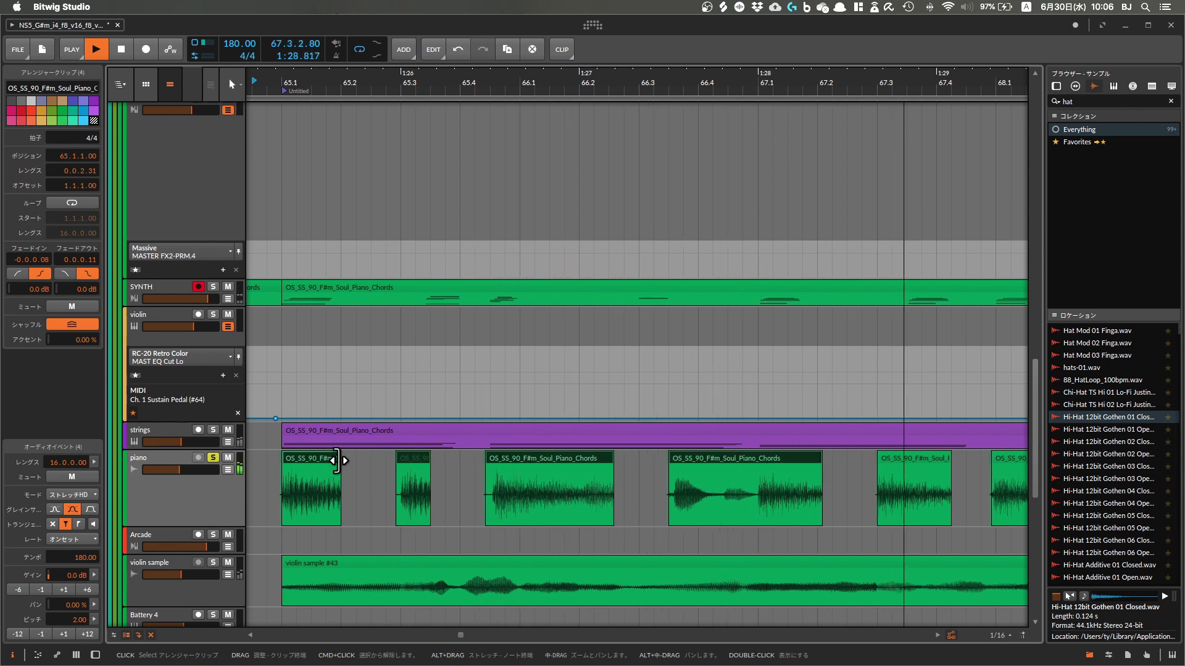
scroll(337, 461, down, 5)
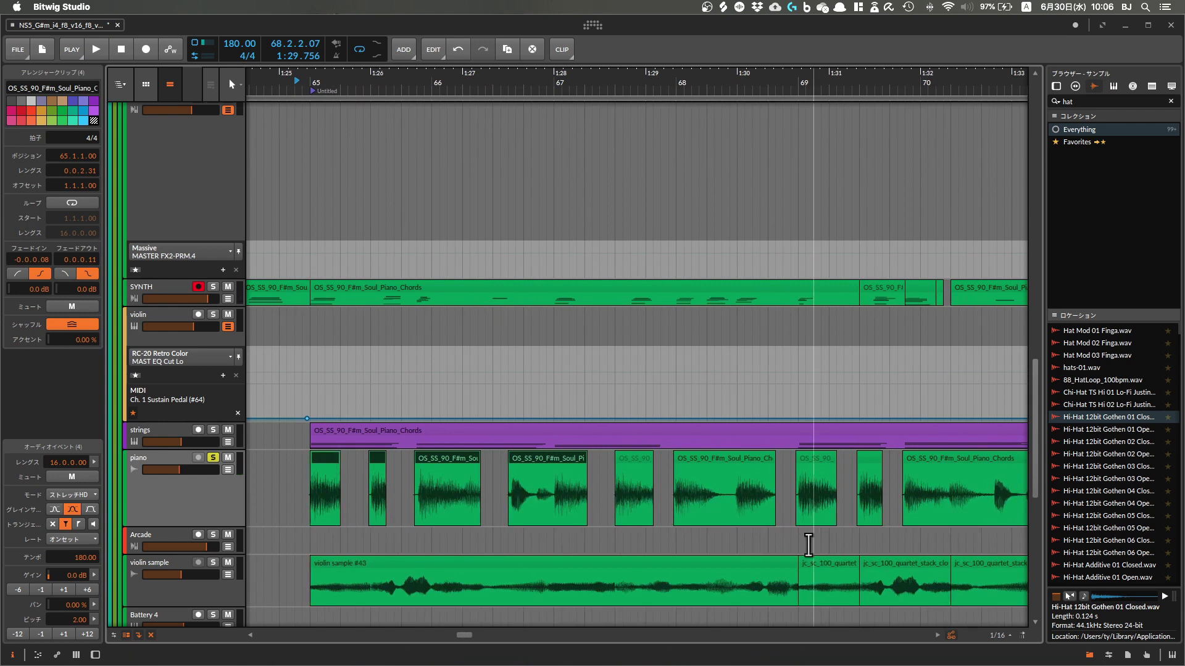
Delete the piano audio from 68.2.2.00 to 68.3.1.00 and start playback
drag(736, 502, 716, 508)
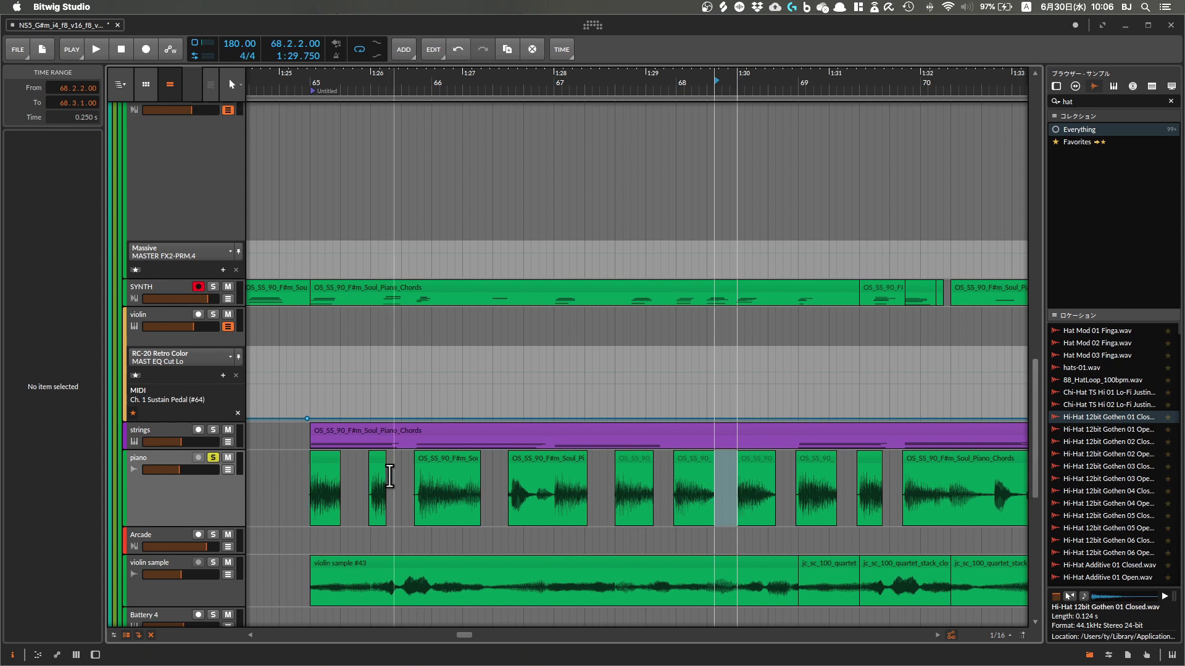
click(325, 457)
key(space)
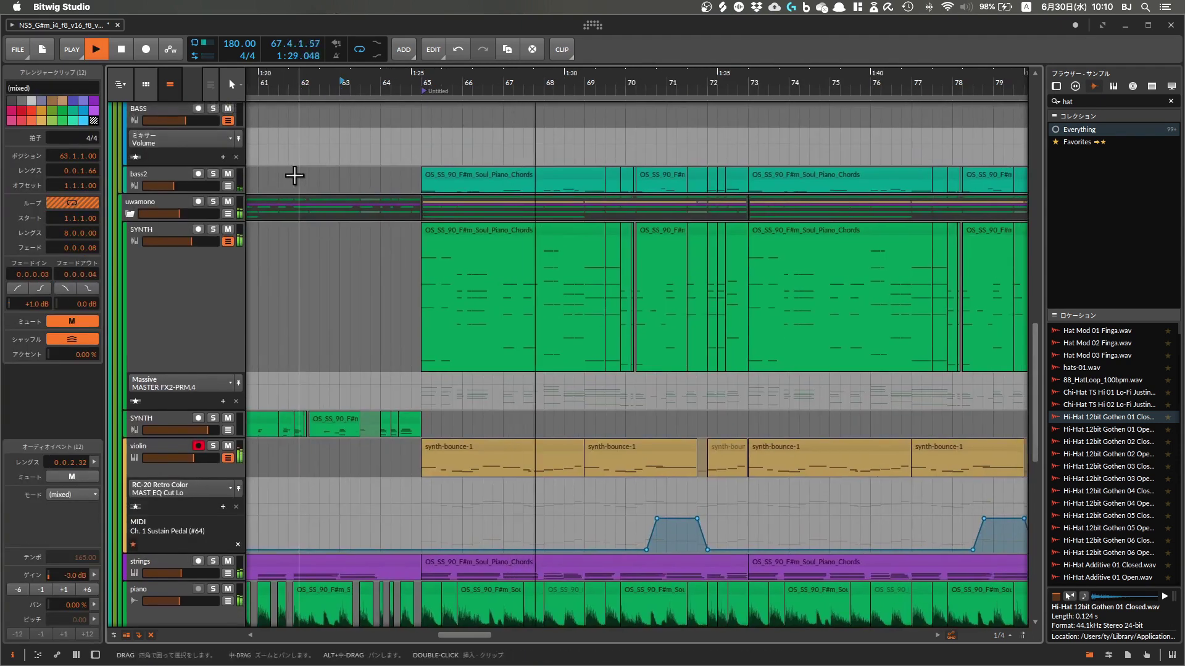
Look over the drum, bass and synth tracks from bar 65 during playback, and listen to the upper SYNTH track soloed
scroll(293, 176, up, 2)
scroll(292, 175, down, 3)
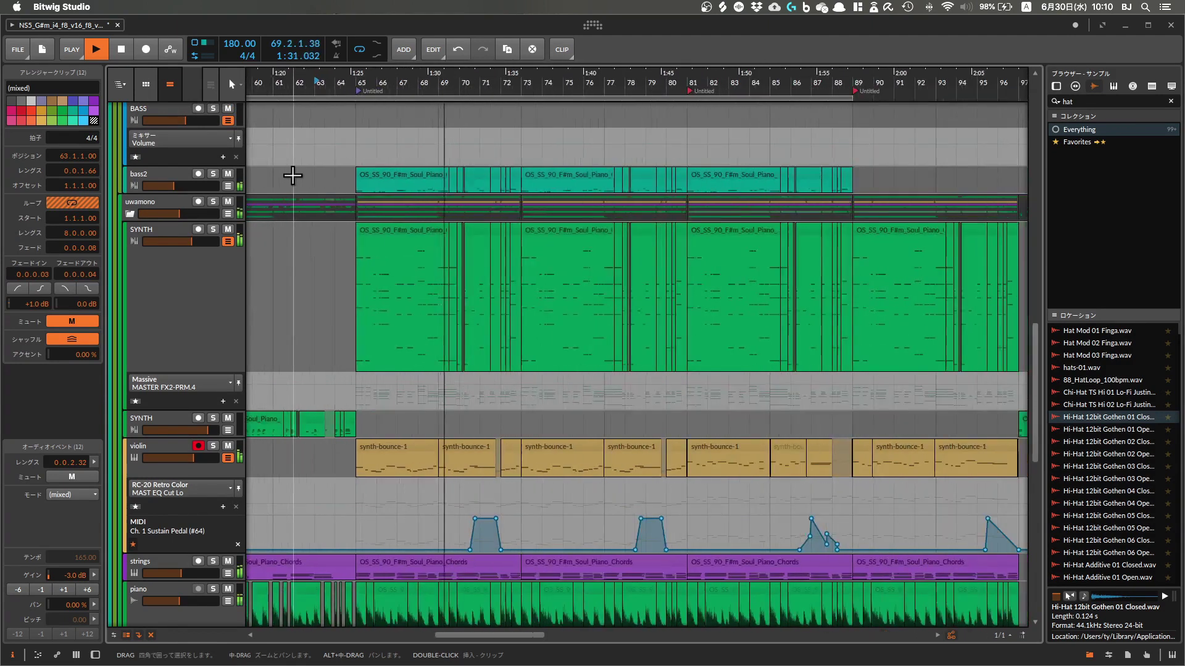
scroll(292, 176, up, 4)
scroll(293, 176, up, 3)
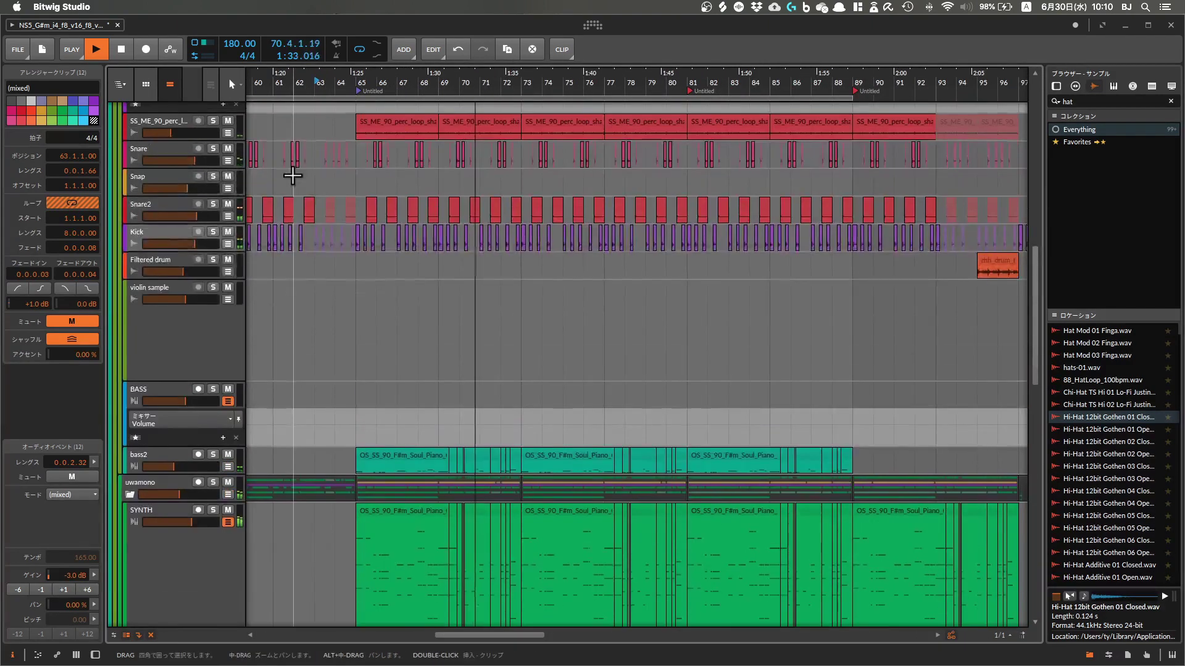
scroll(292, 176, down, 3)
scroll(293, 176, down, 3)
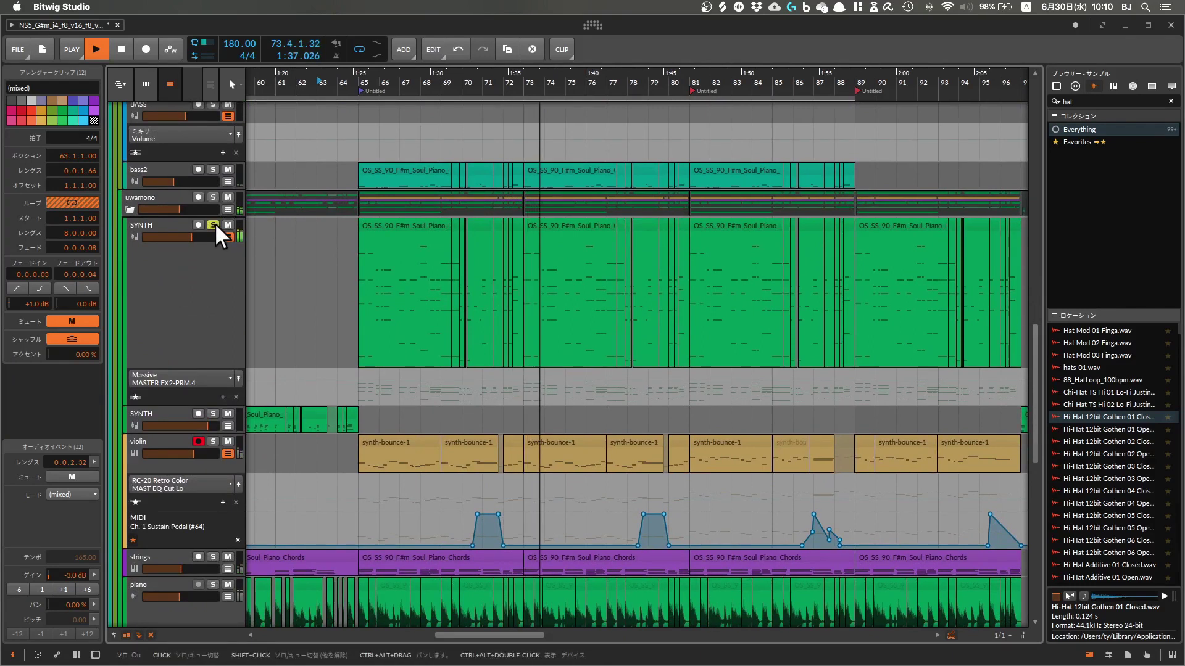
scroll(296, 370, down, 1)
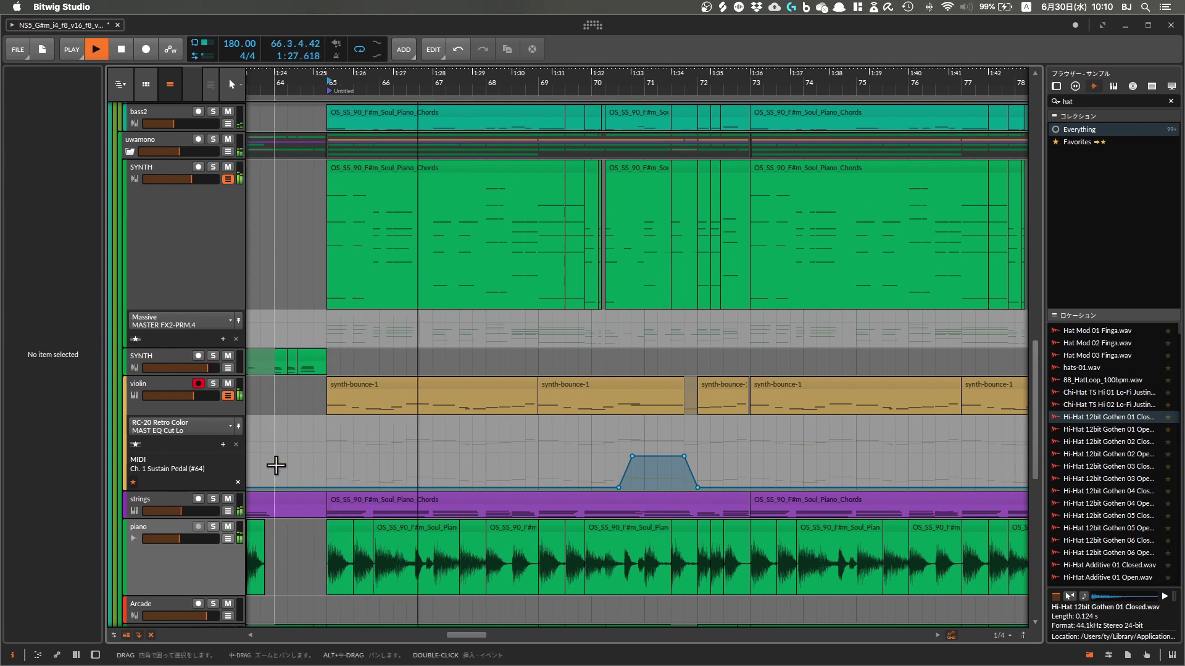
Solo the bass2 track for a moment, turn its solo off, and view the whole section from bar 65
scroll(272, 463, up, 1)
click(212, 154)
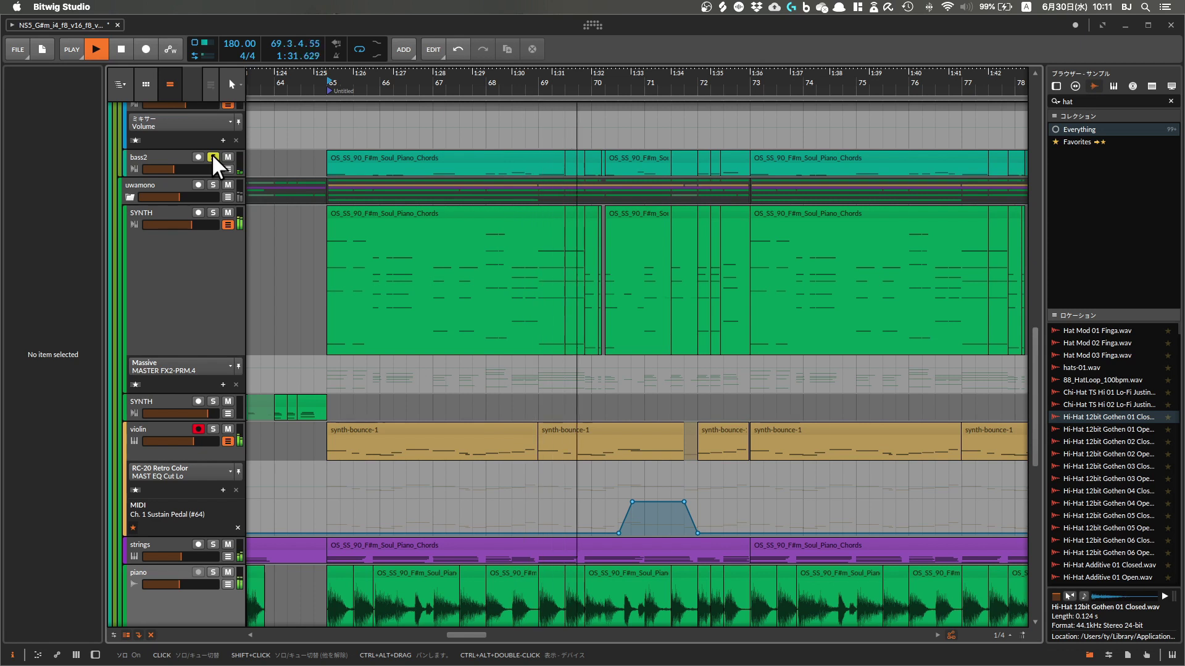
click(212, 154)
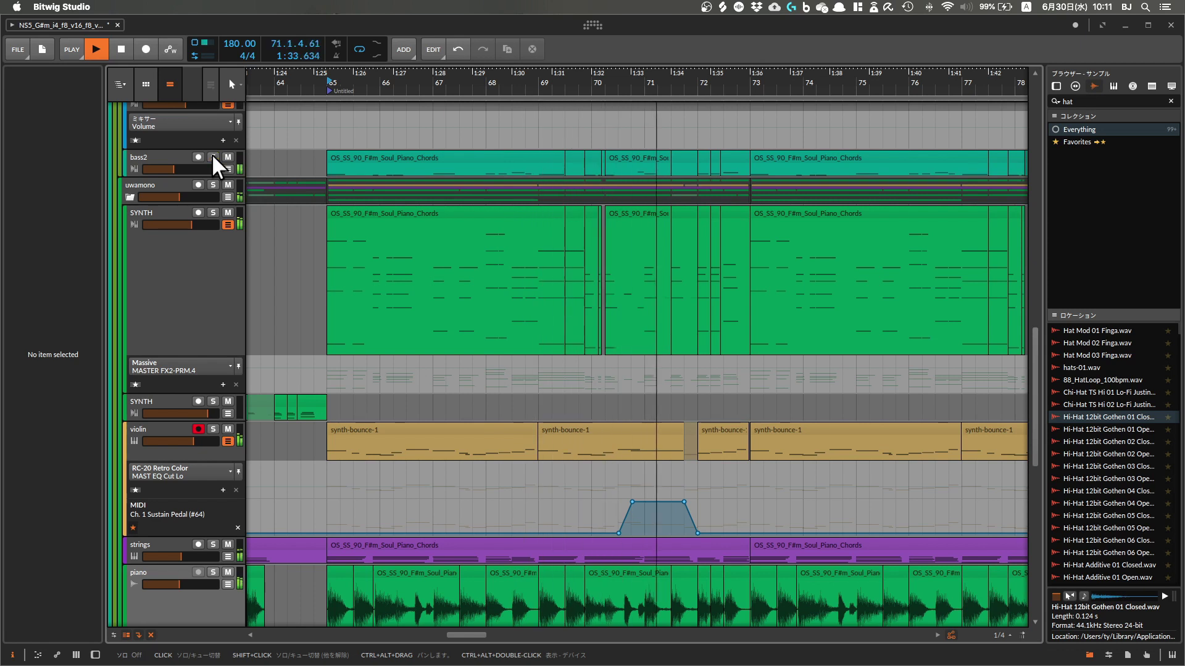
scroll(389, 257, down, 5)
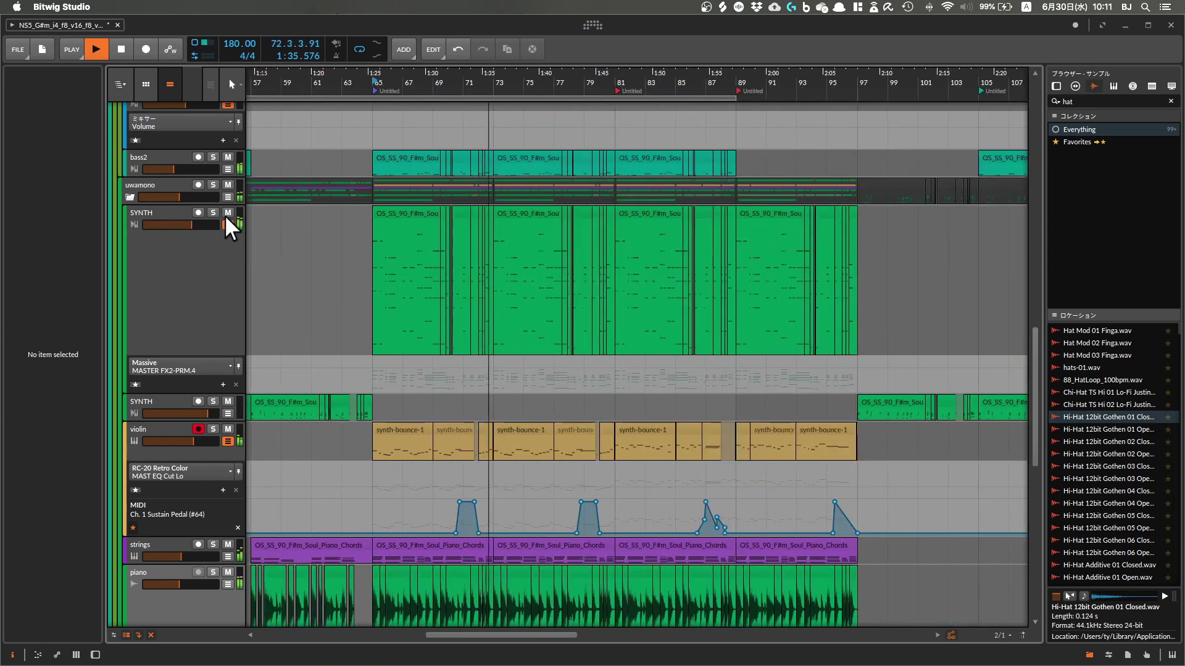
Solo the strings track briefly to hear it alone, and turn its solo off again
scroll(250, 283, down, 3)
scroll(250, 283, down, 1)
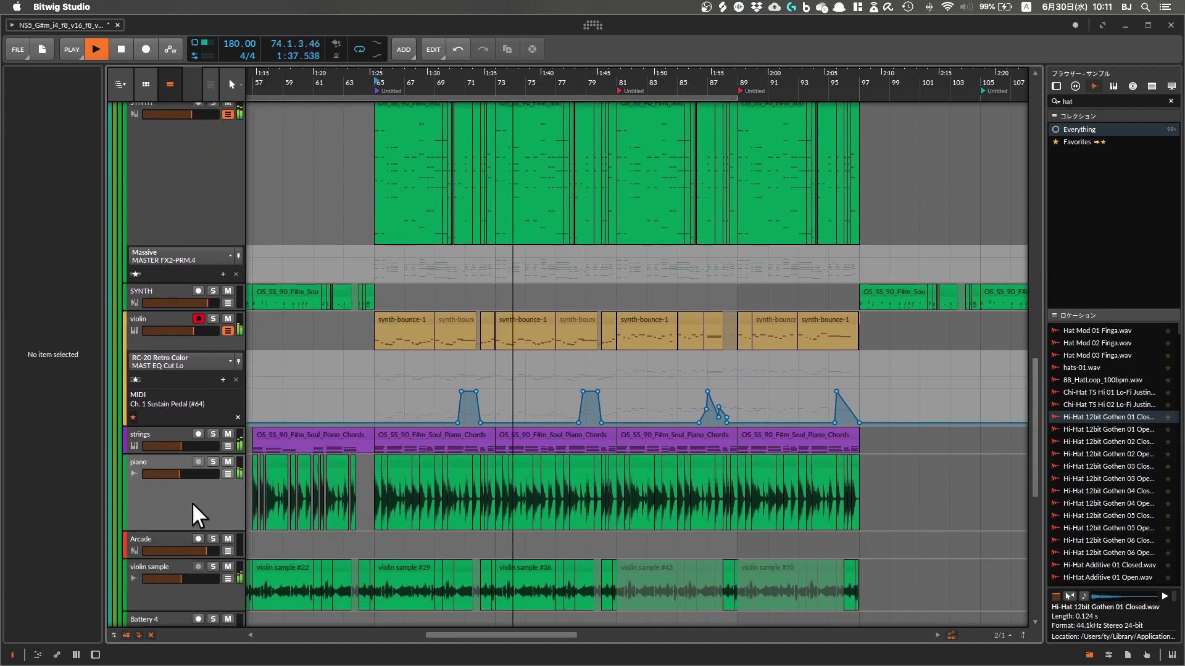
click(213, 434)
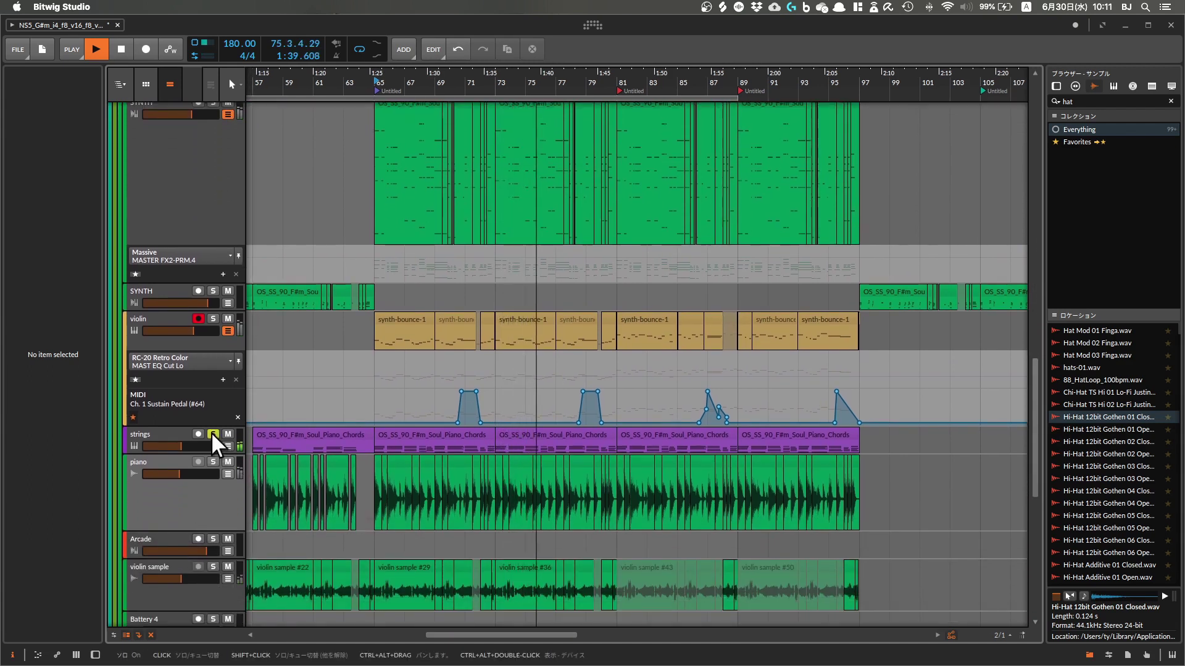
click(213, 434)
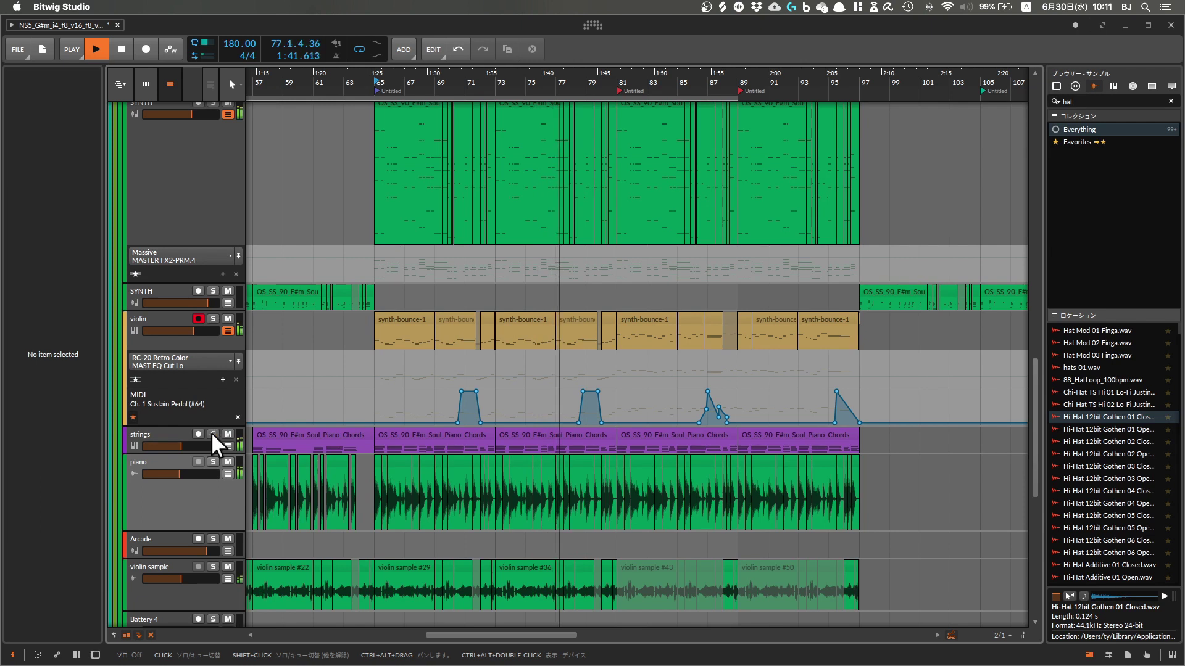
Examine how the drum, bass and synth tracks are layered from bar 65 onward and in the following sections during playback
scroll(211, 432, up, 10)
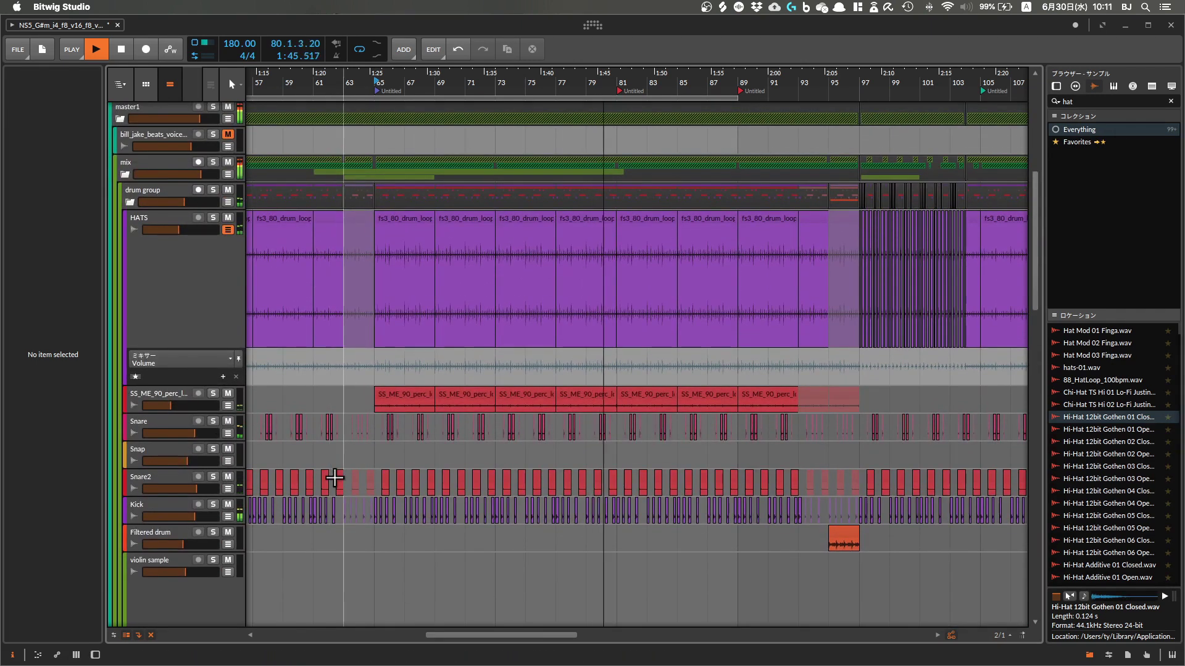
scroll(335, 478, down, 5)
scroll(335, 478, down, 3)
scroll(335, 478, down, 5)
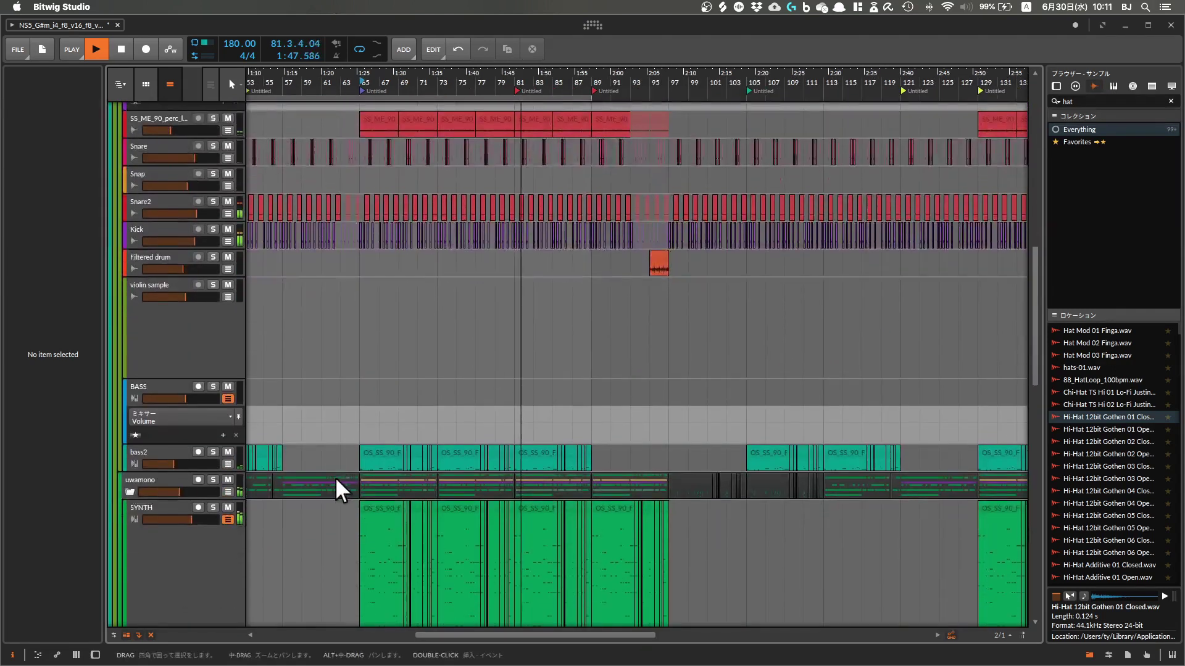
scroll(335, 478, up, 5)
scroll(335, 479, down, 6)
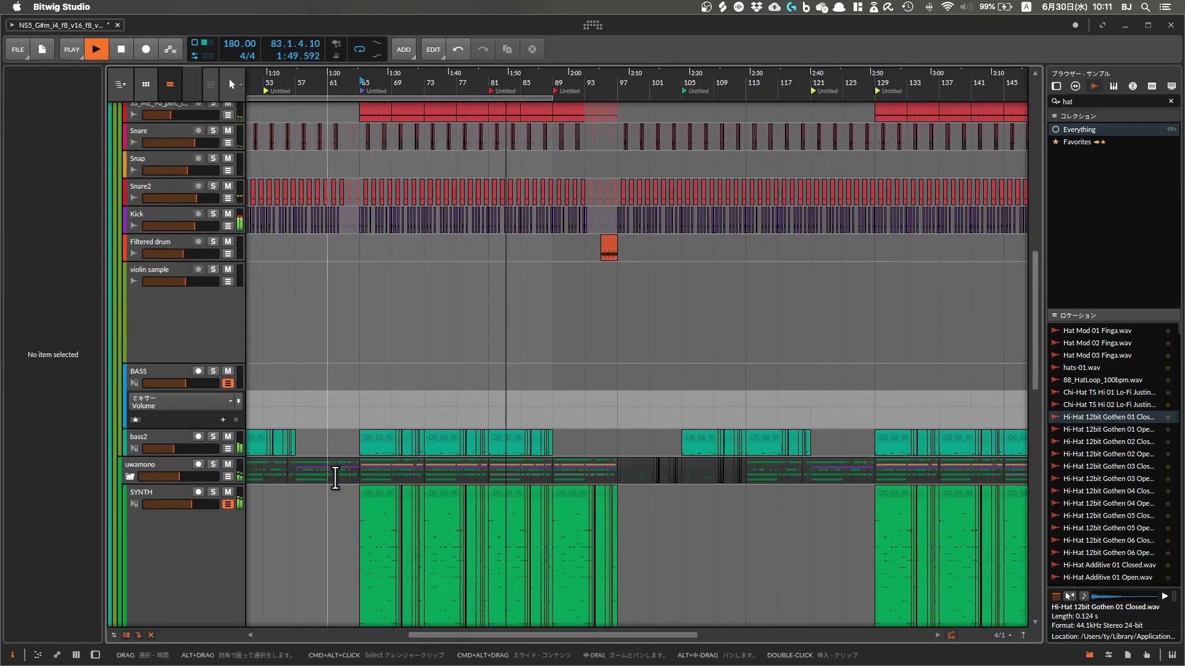
scroll(335, 478, up, 2)
scroll(335, 478, up, 2)
scroll(335, 478, up, 3)
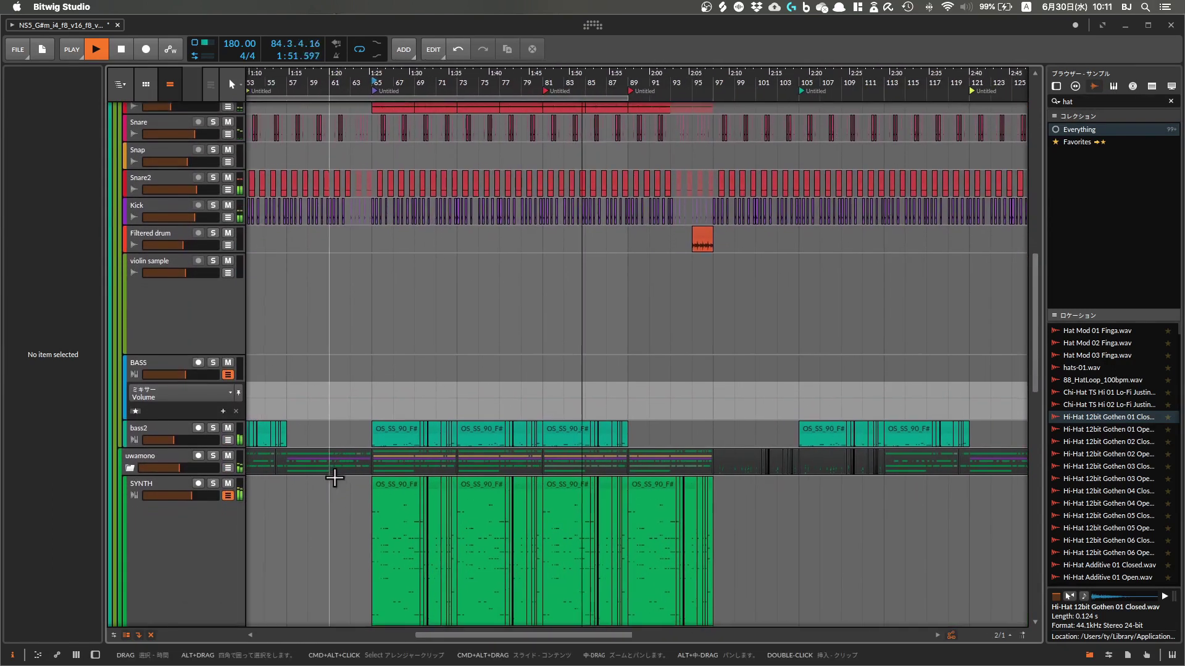
scroll(335, 479, up, 3)
scroll(335, 478, down, 3)
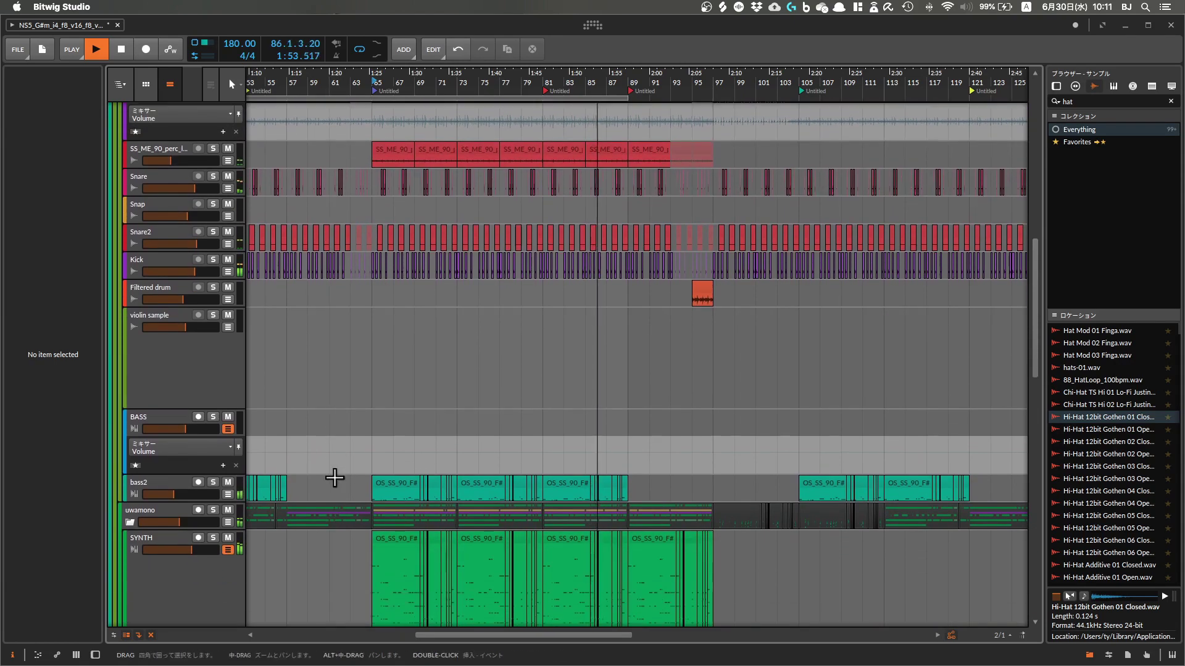